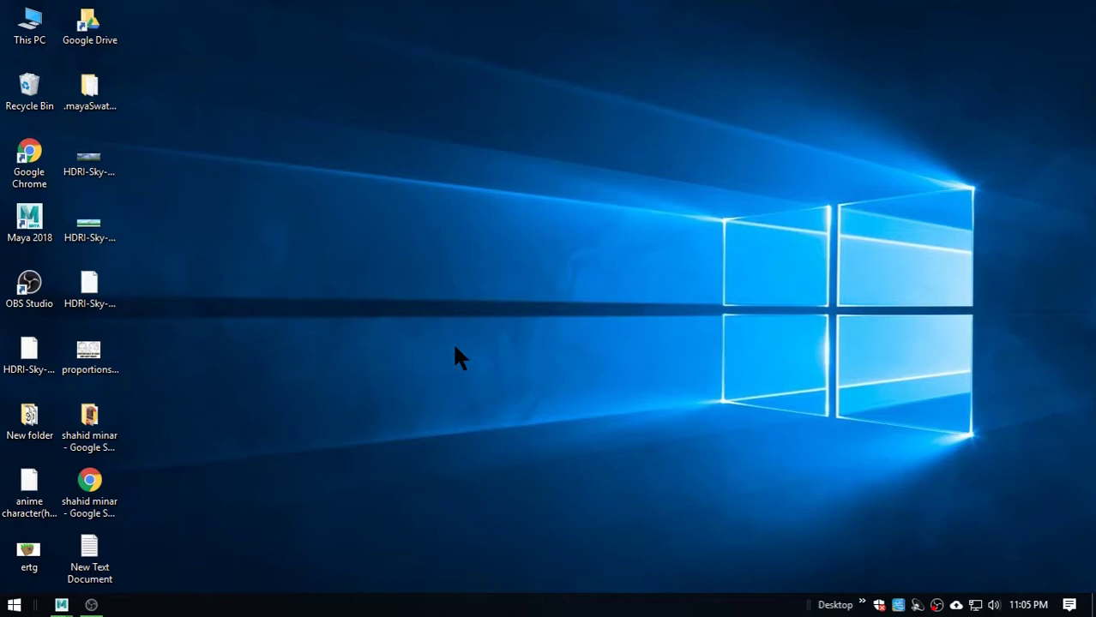
Minimize Maya, open the New Text Document plan, and highlight its first list item
mouse_move(62, 605)
click(258, 548)
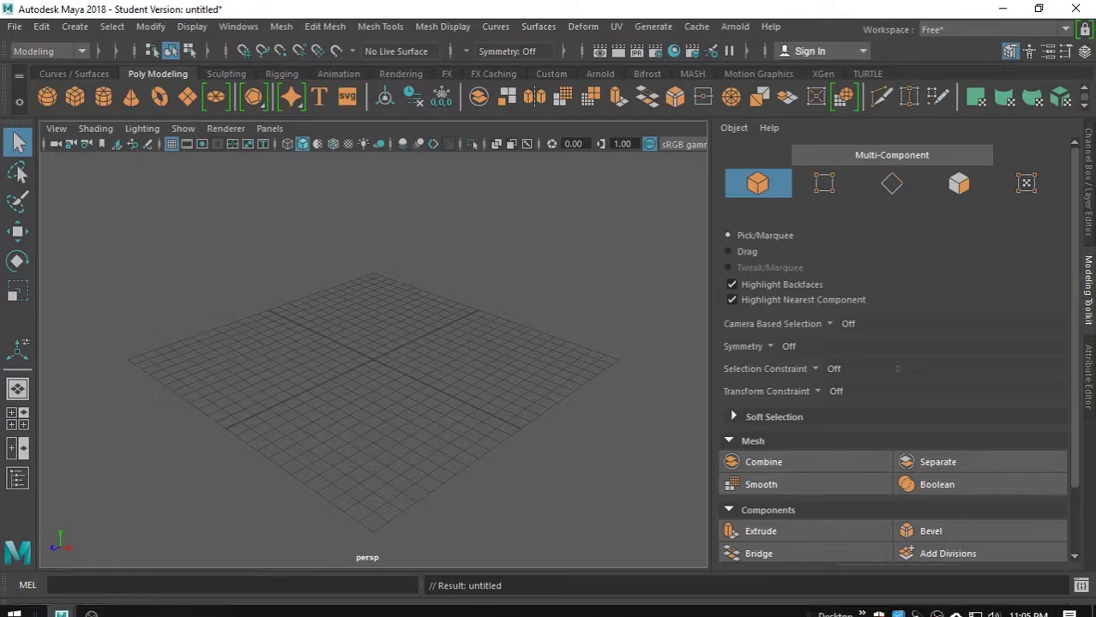
click(1004, 8)
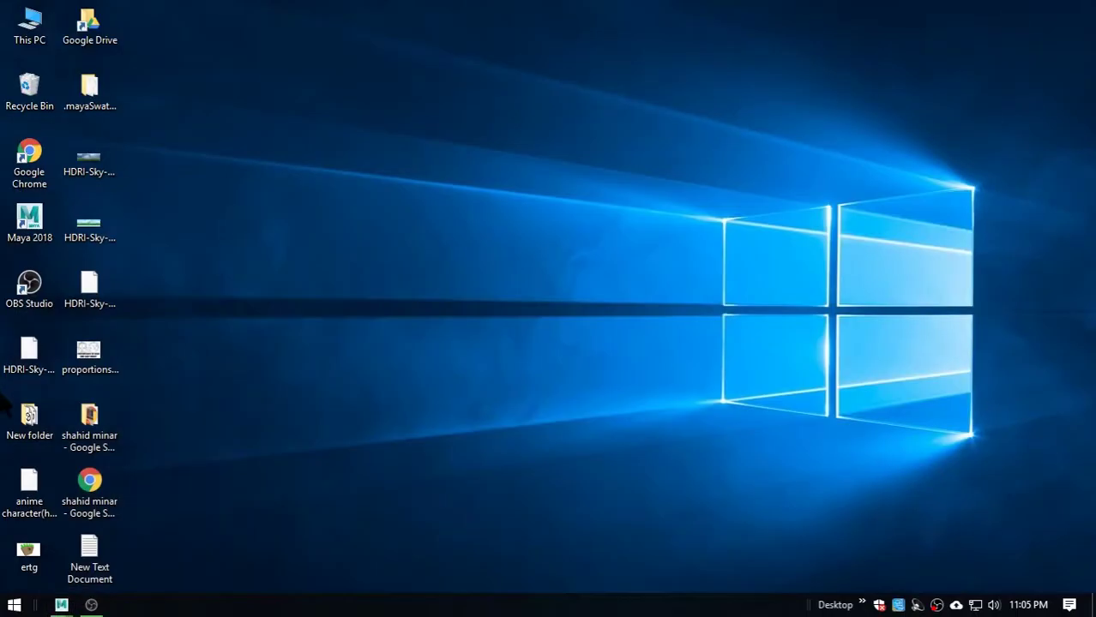
double_click(108, 554)
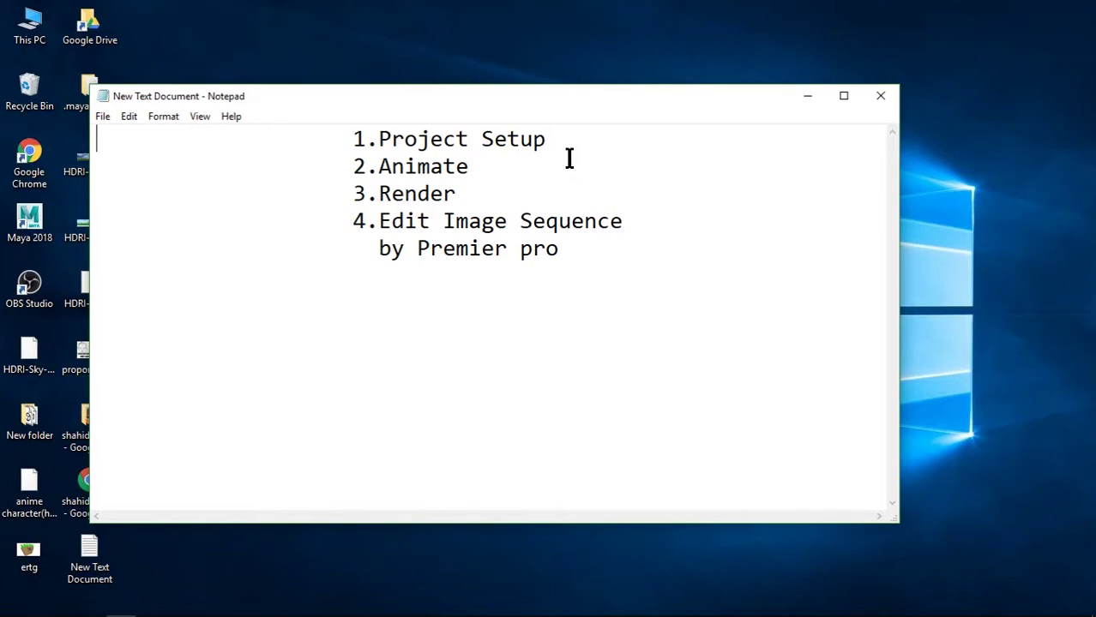
drag(610, 137, 379, 140)
Minimize the Notepad plan and restore the untitled Maya scene window
click(807, 96)
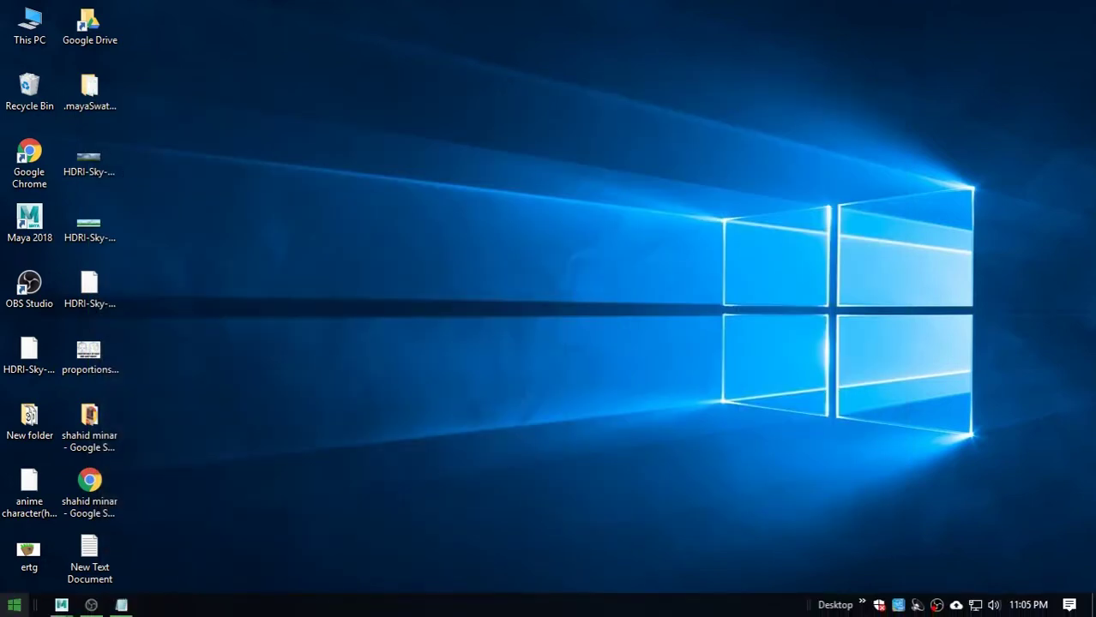
mouse_move(61, 605)
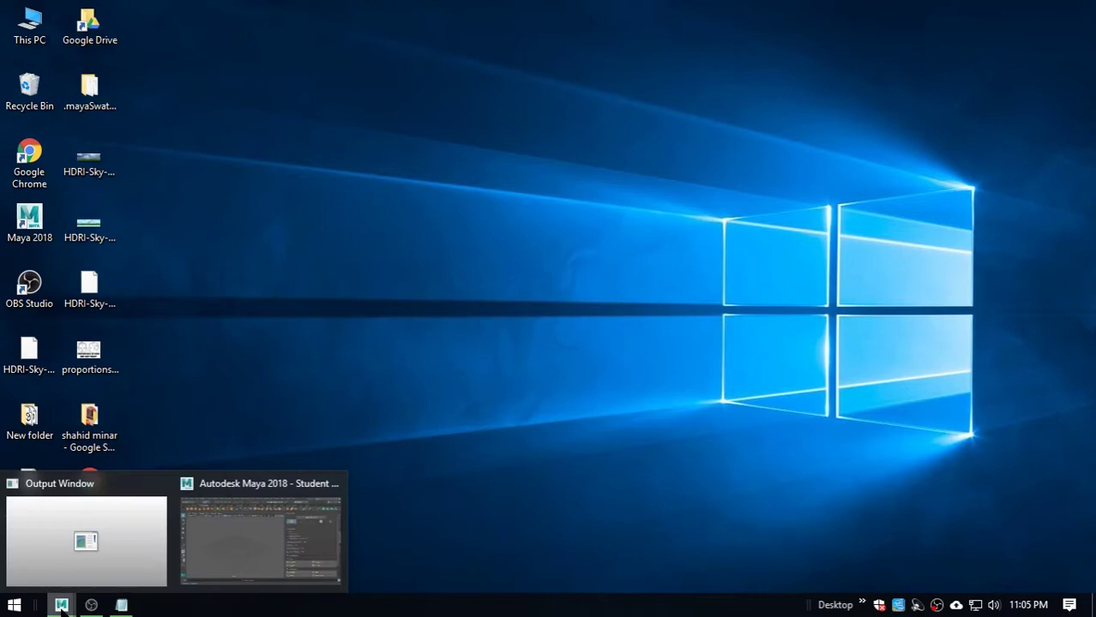
click(213, 542)
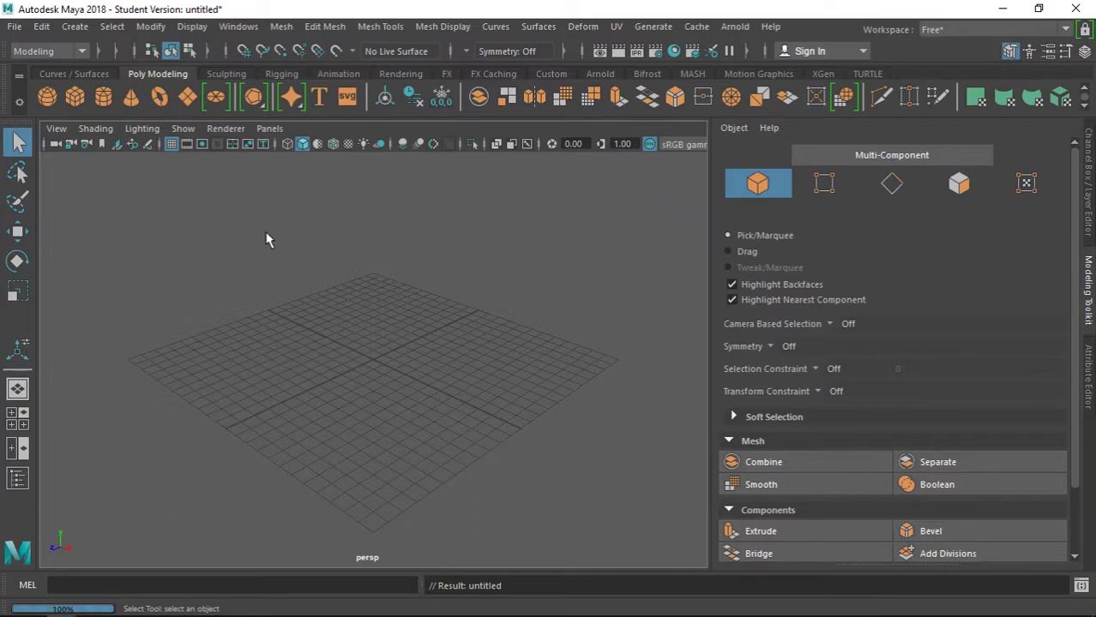
Start a new project in the Project Window and name it Test
click(15, 27)
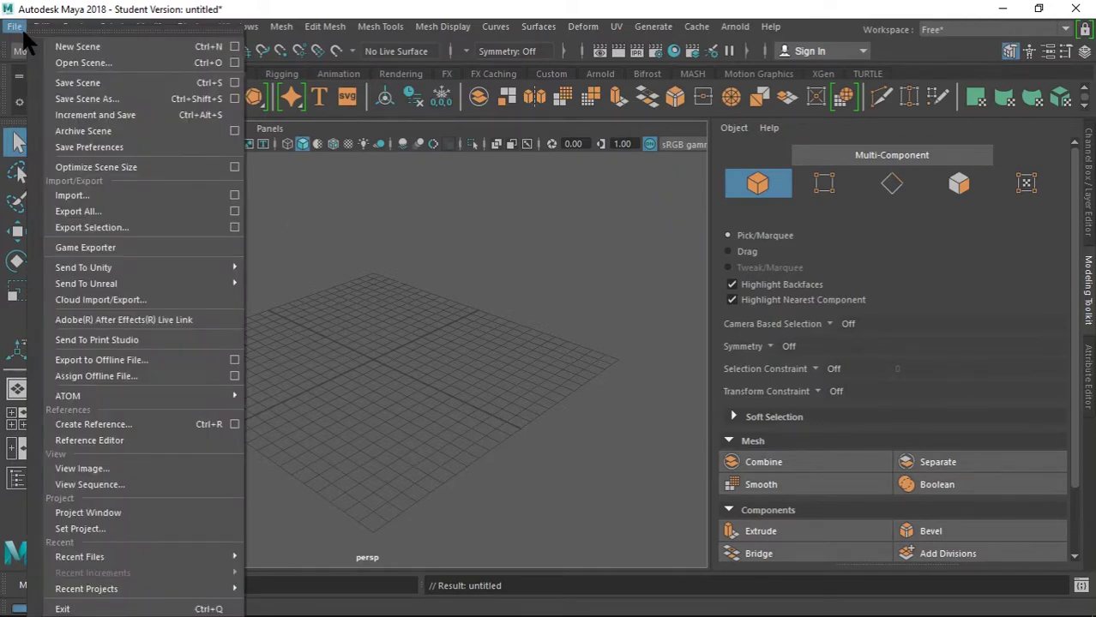
click(129, 514)
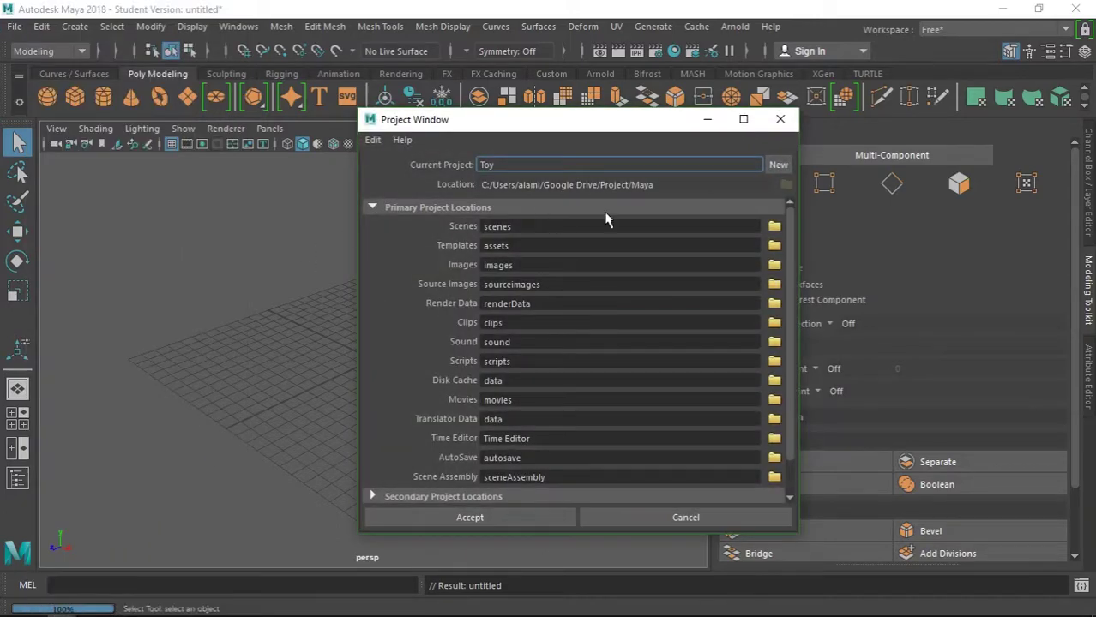
click(779, 166)
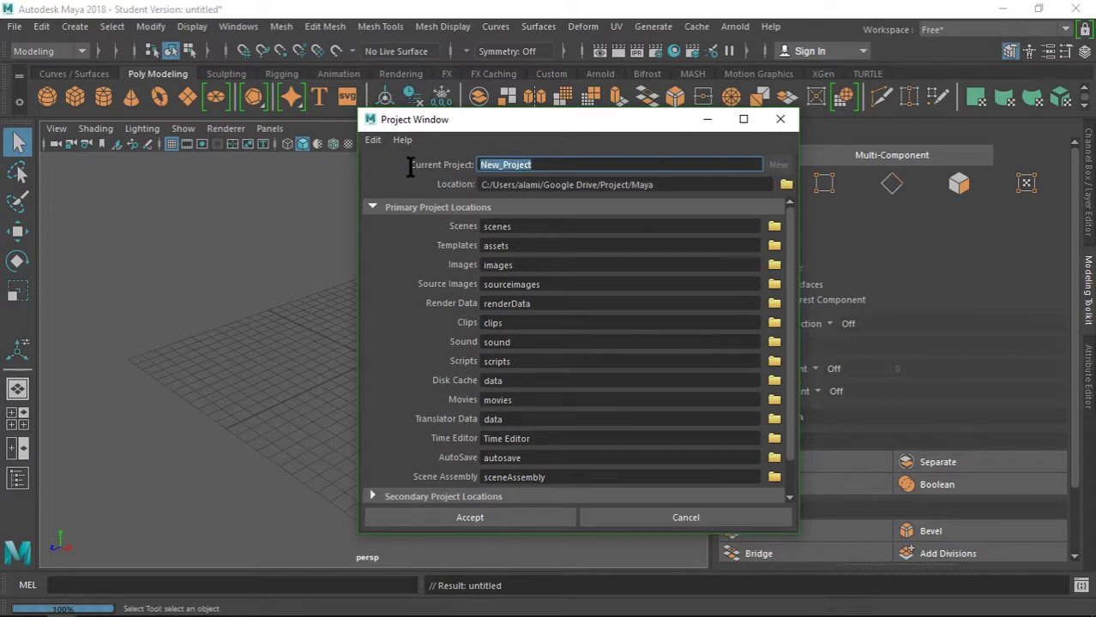
drag(527, 166, 406, 162)
key(BackSpace)
text(Teas)
key(BackSpace)
key(BackSpace)
text(st)
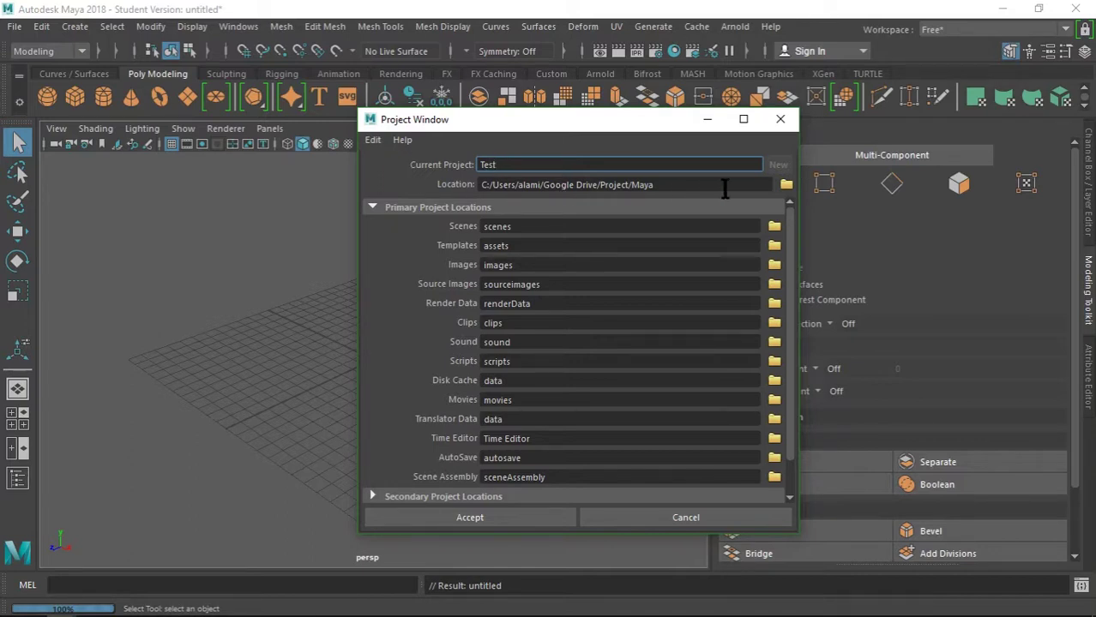
Set the Test project's location to the Desktop and create it
click(786, 184)
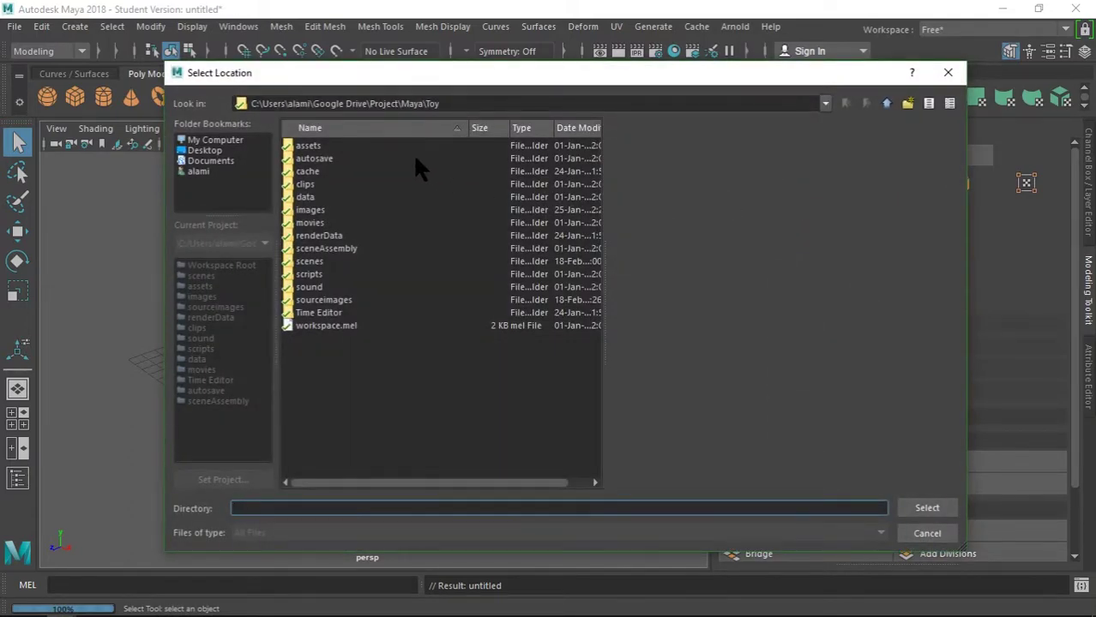
click(214, 151)
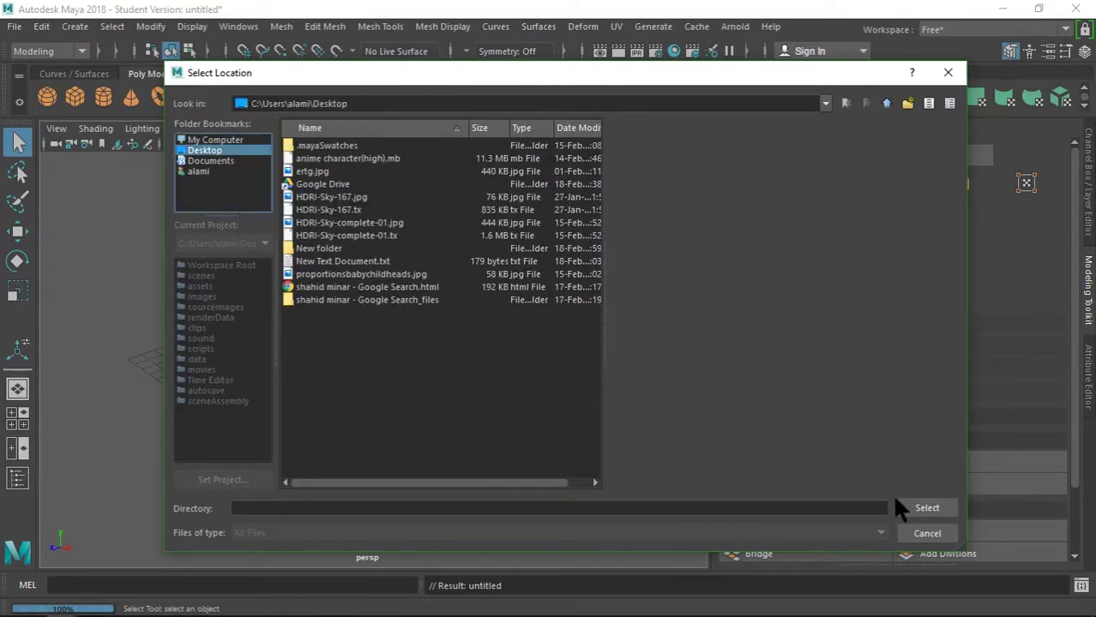
click(915, 508)
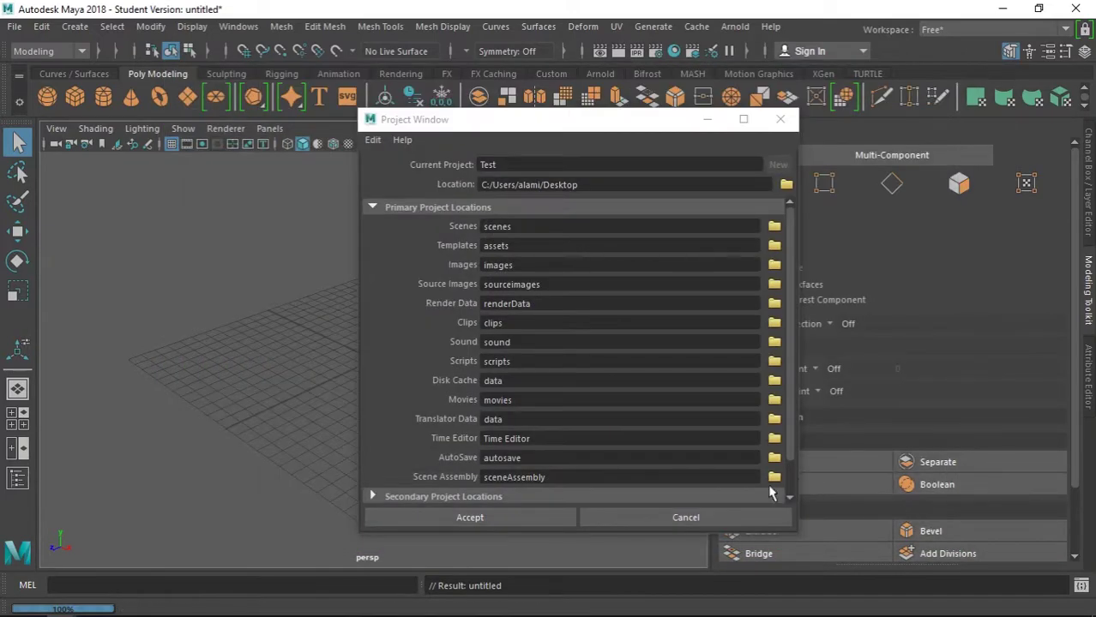
click(479, 519)
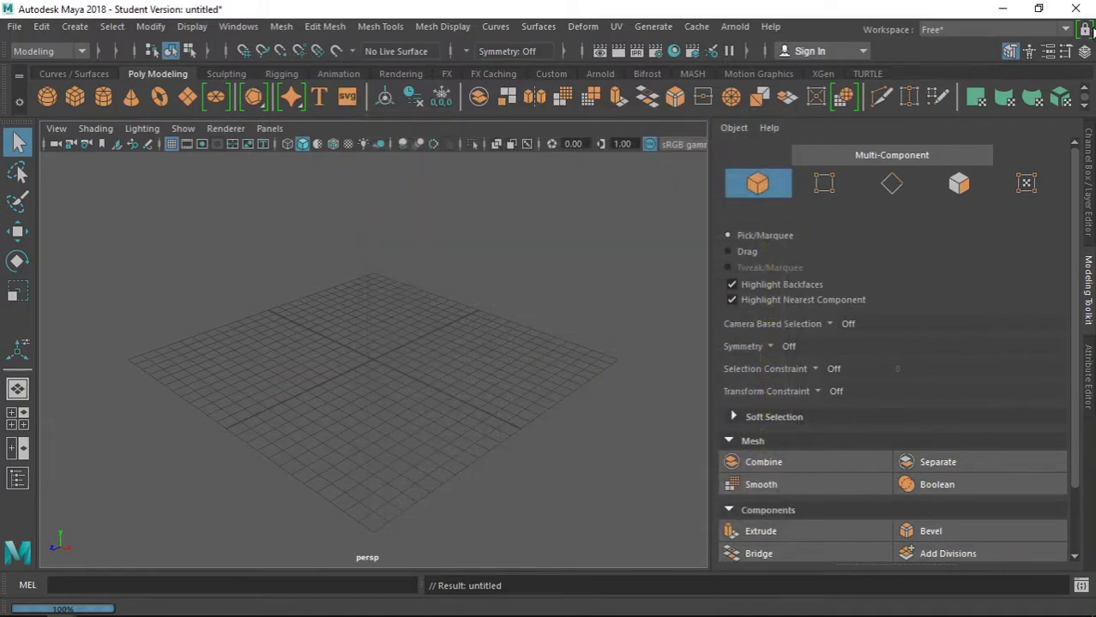
Minimize Maya, refresh the desktop, and open the new Test project folder
click(1001, 9)
right_click(435, 173)
click(480, 225)
right_click(482, 227)
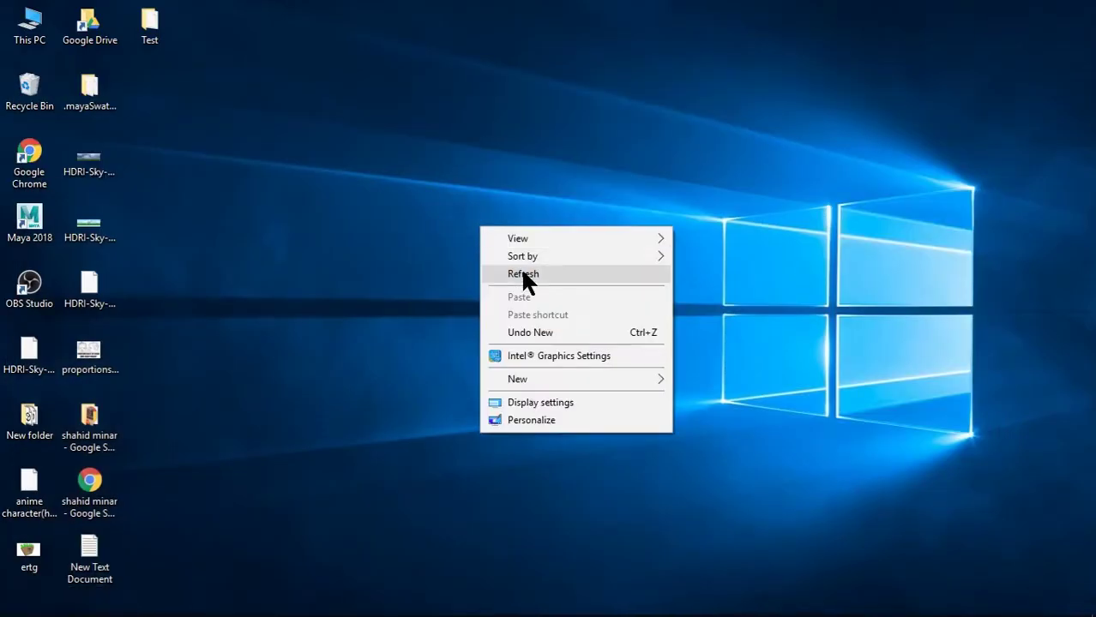
click(521, 273)
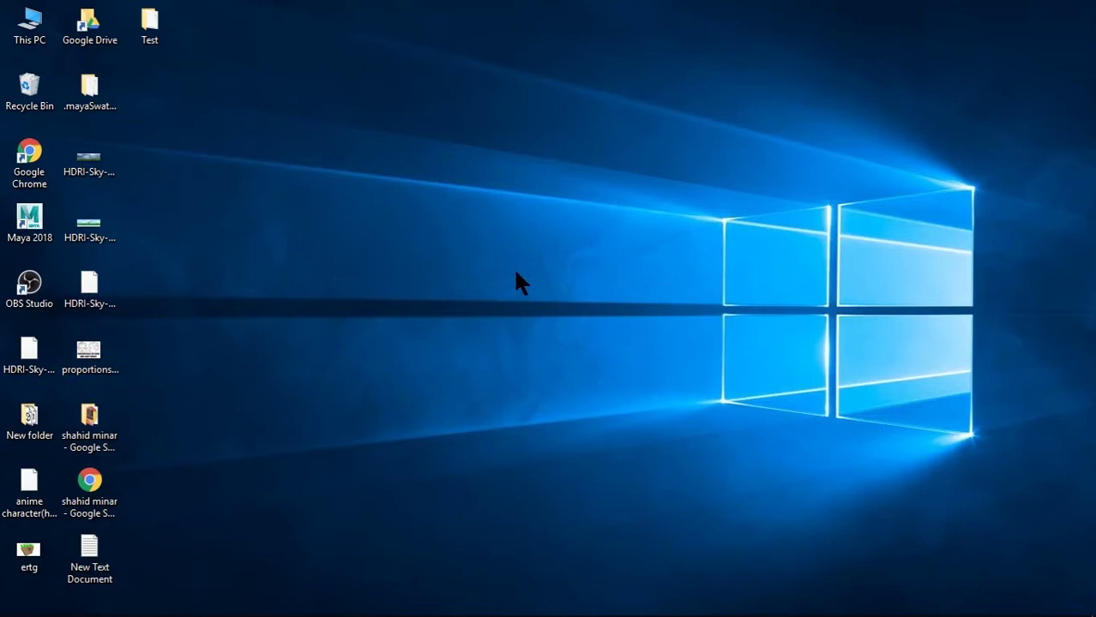
double_click(151, 27)
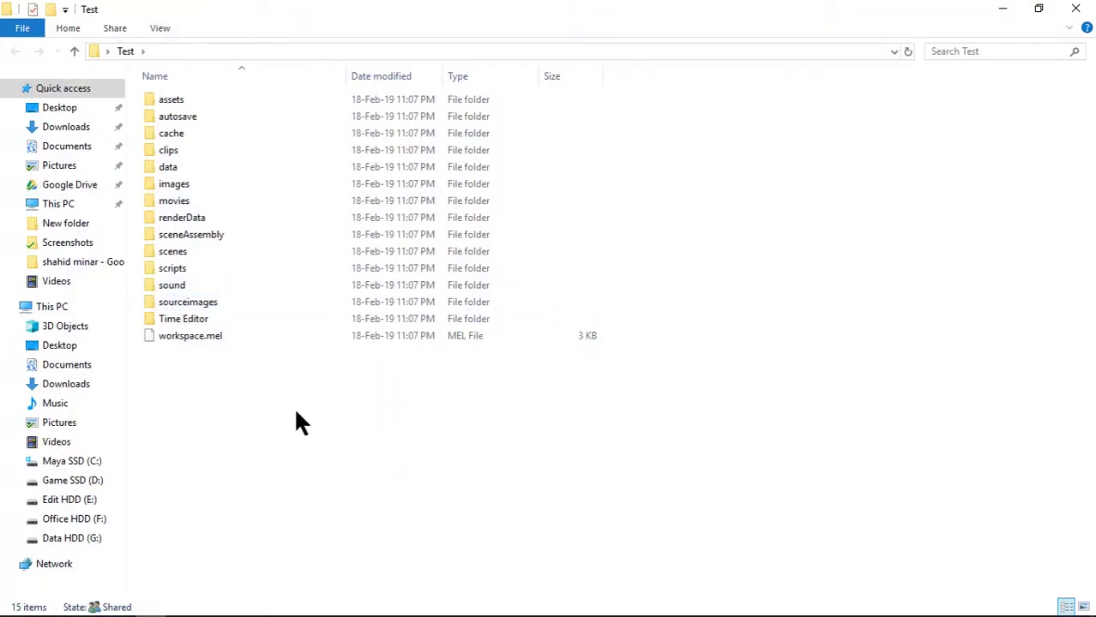
drag(221, 348, 221, 103)
click(259, 446)
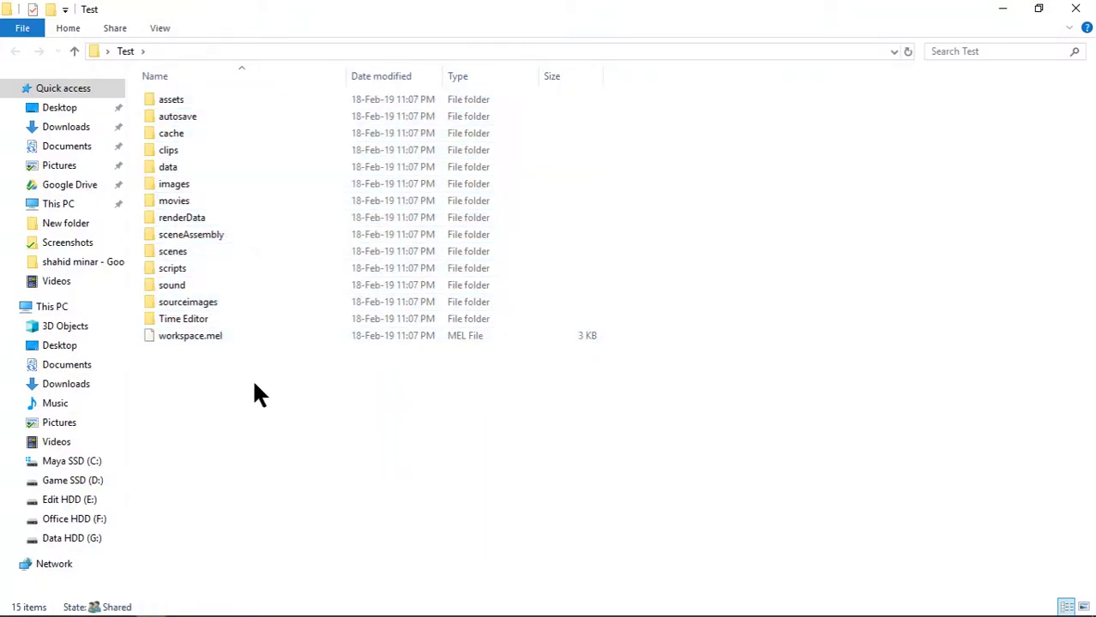
Check the images, scenes, sourceimages and sound folders, then close the Test folder
double_click(230, 183)
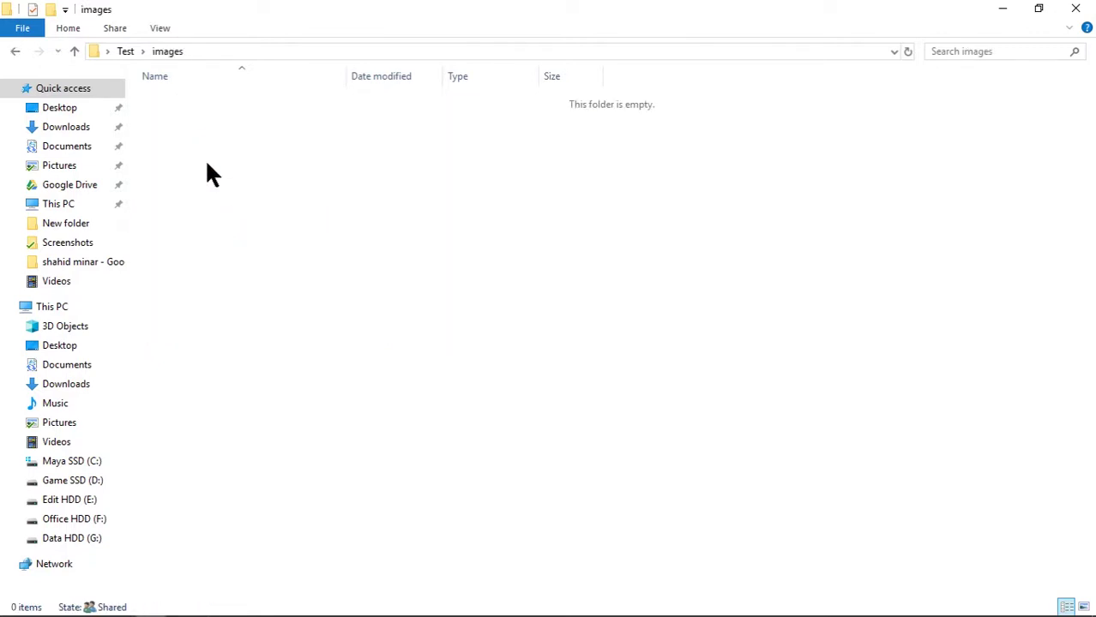
click(17, 54)
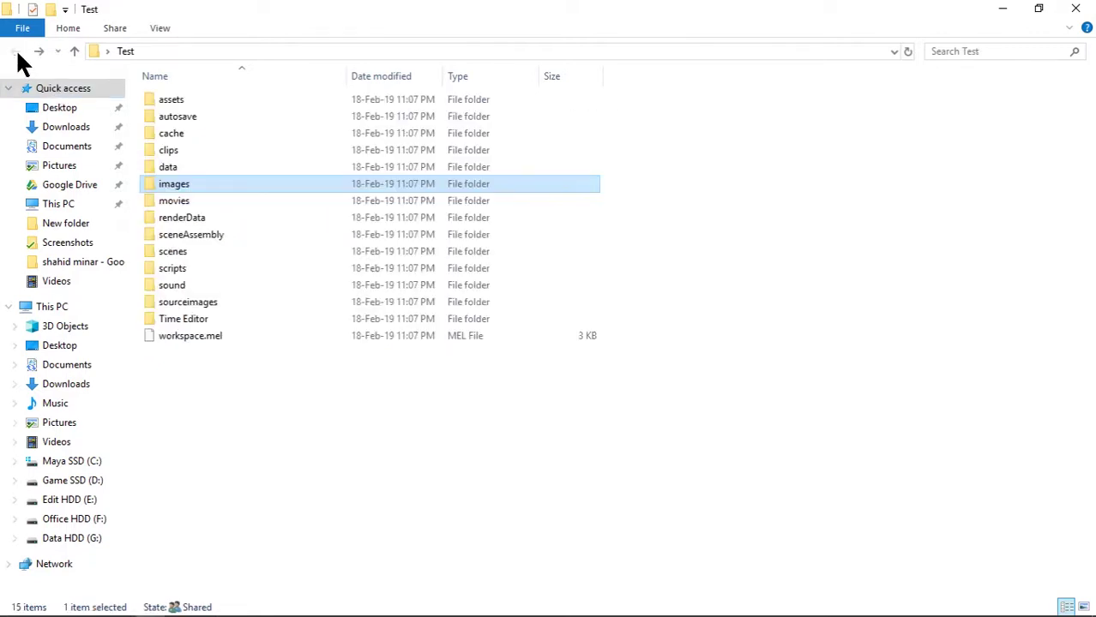
click(200, 254)
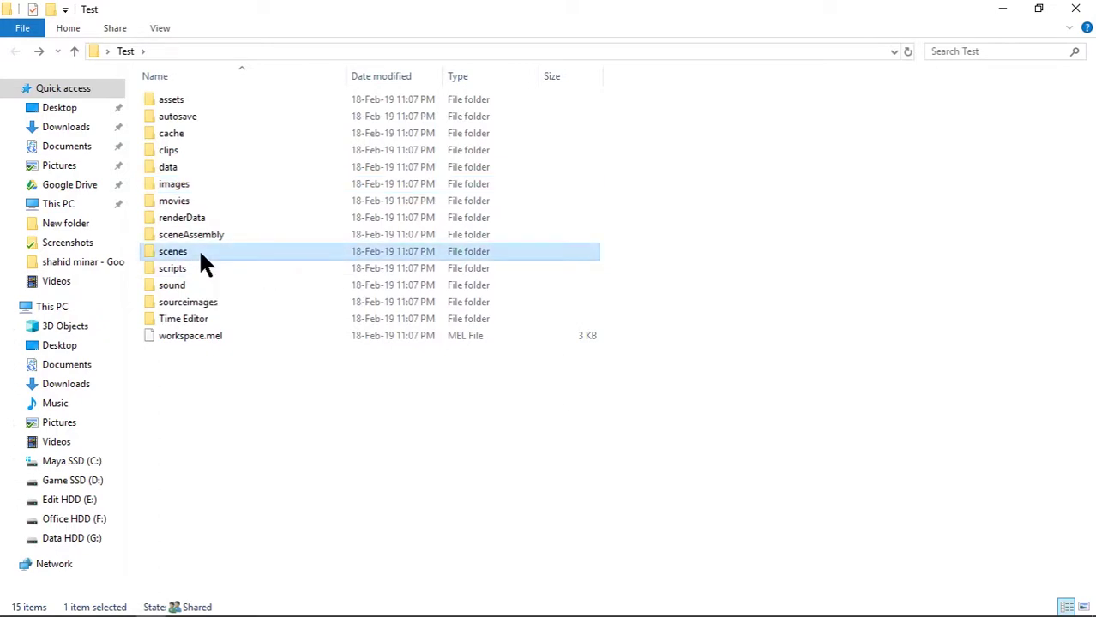
double_click(201, 254)
click(15, 53)
double_click(228, 300)
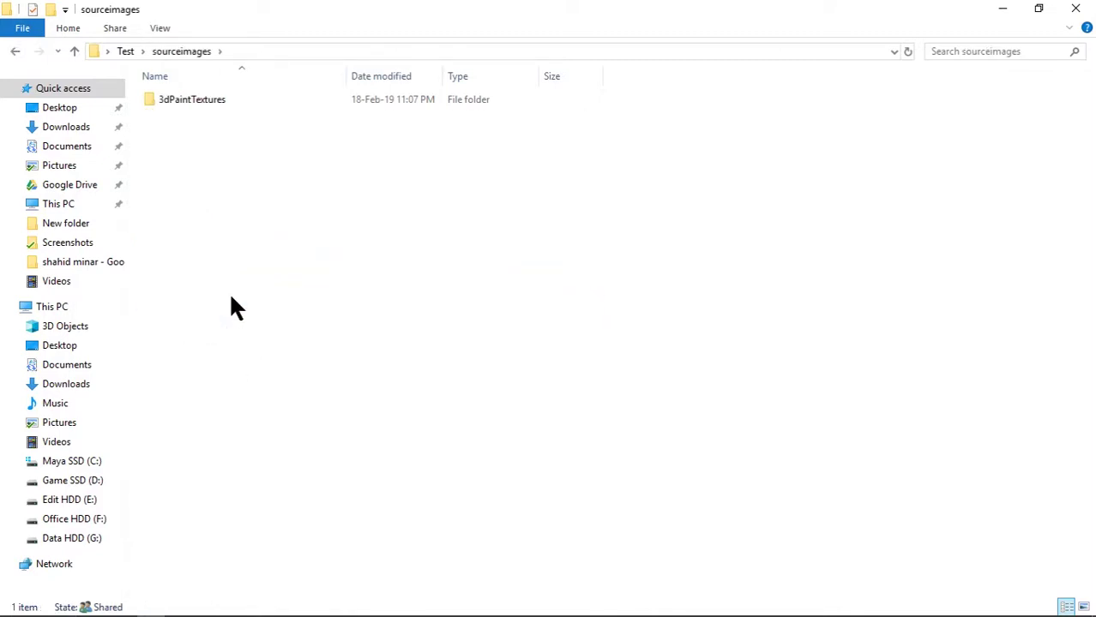
click(14, 51)
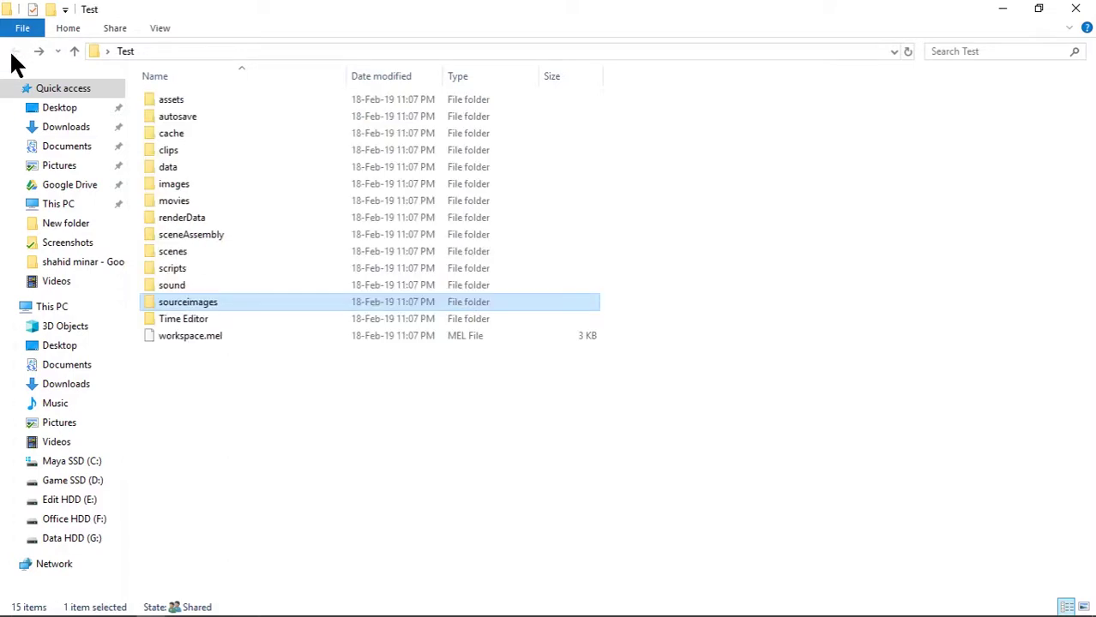
double_click(215, 285)
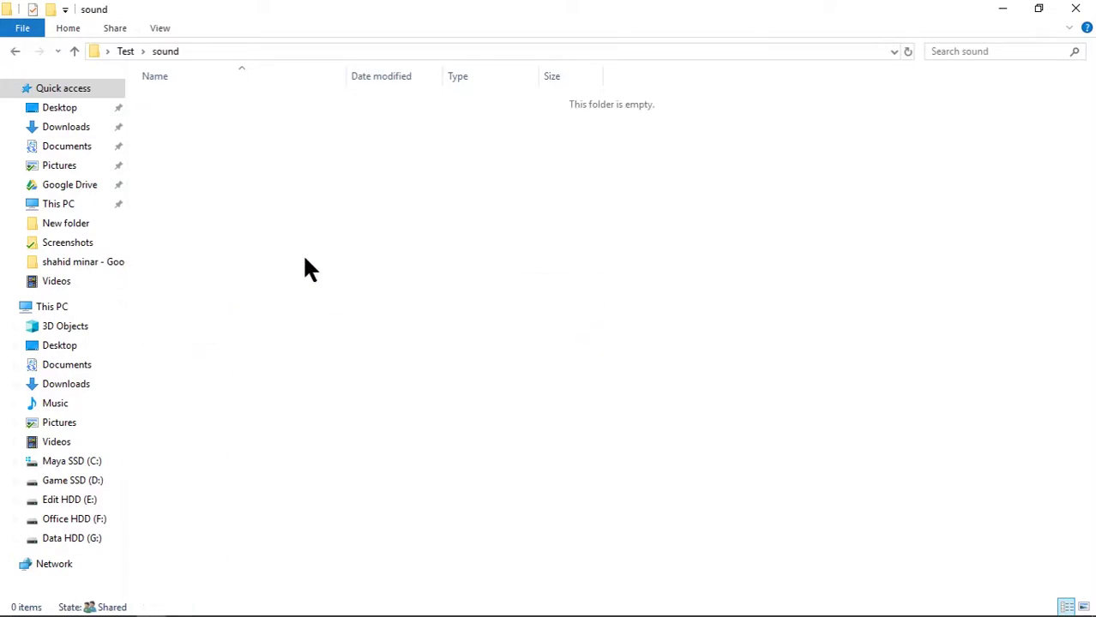
click(16, 51)
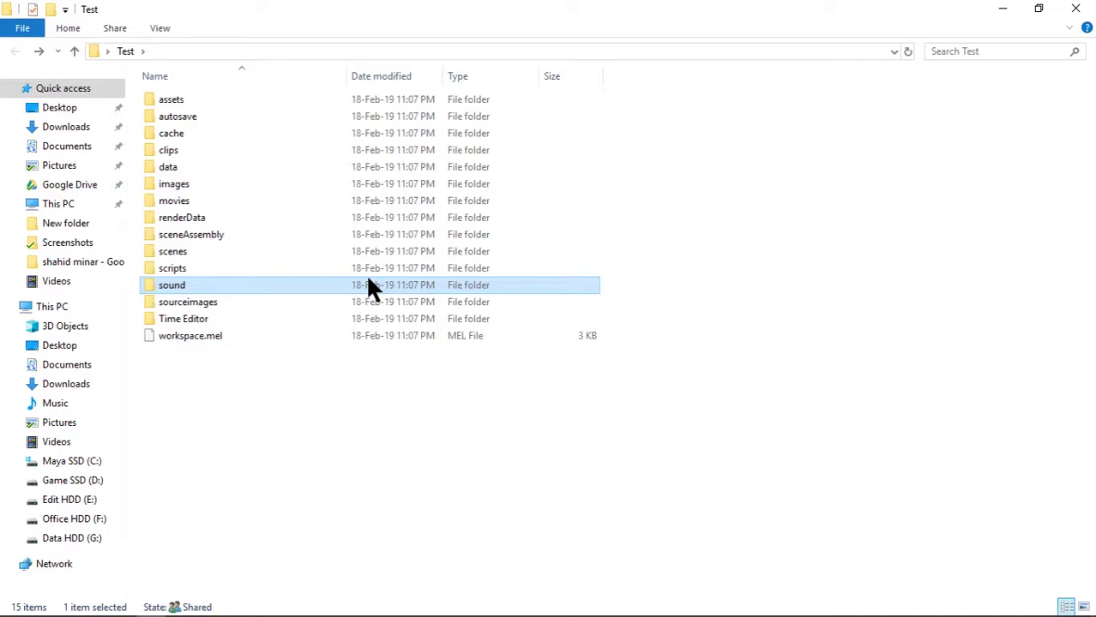
click(1082, 9)
Restore Maya and start a new empty scene, discarding unsaved changes
mouse_move(64, 607)
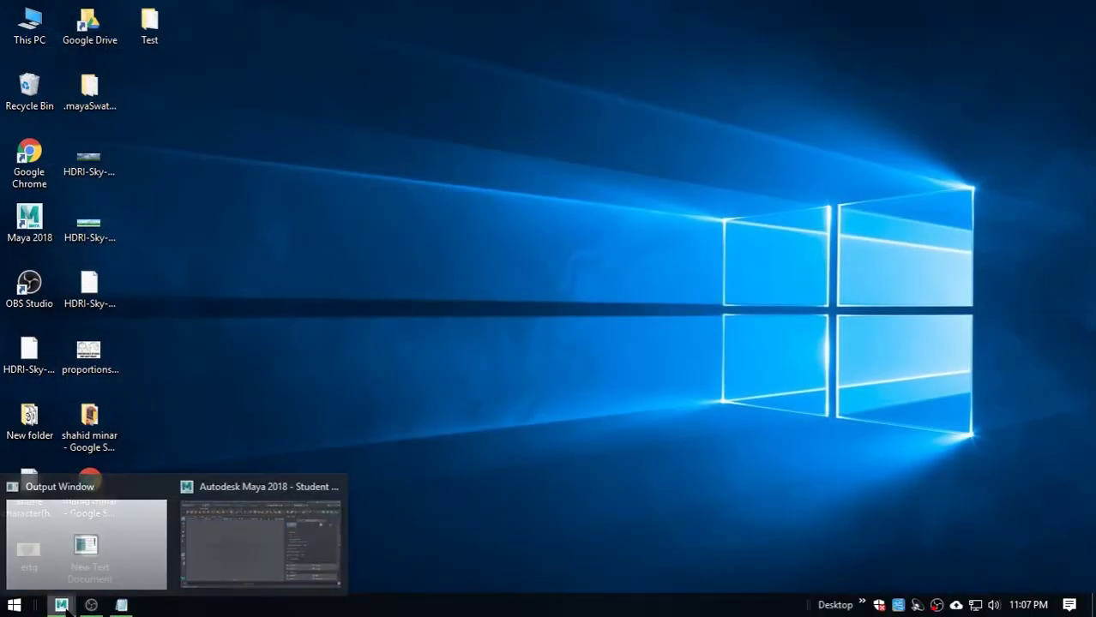
click(254, 521)
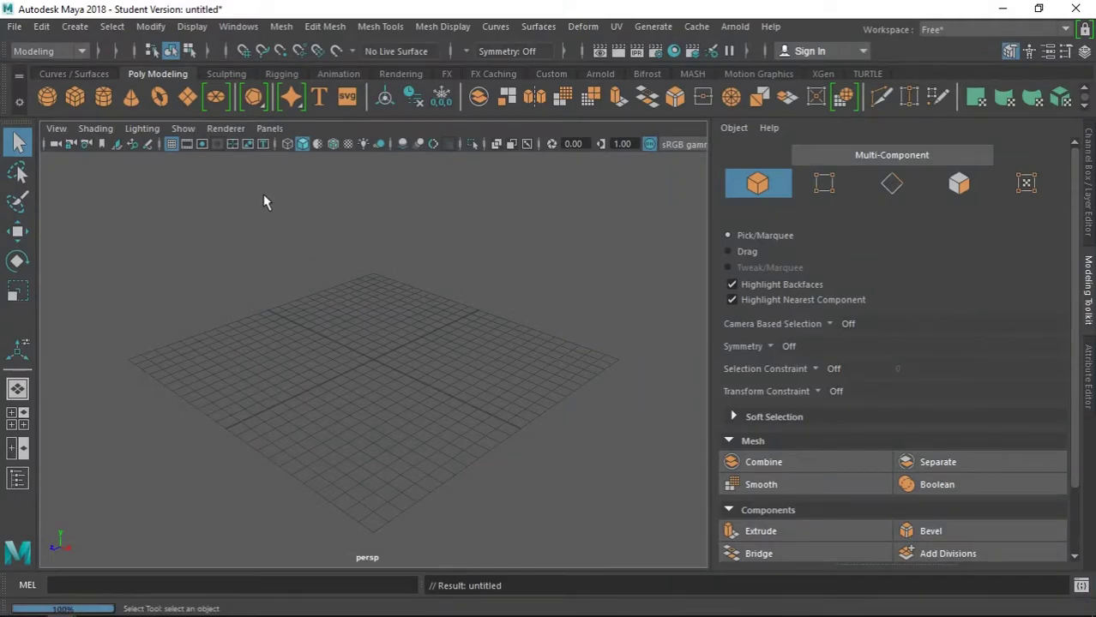
click(15, 26)
click(52, 43)
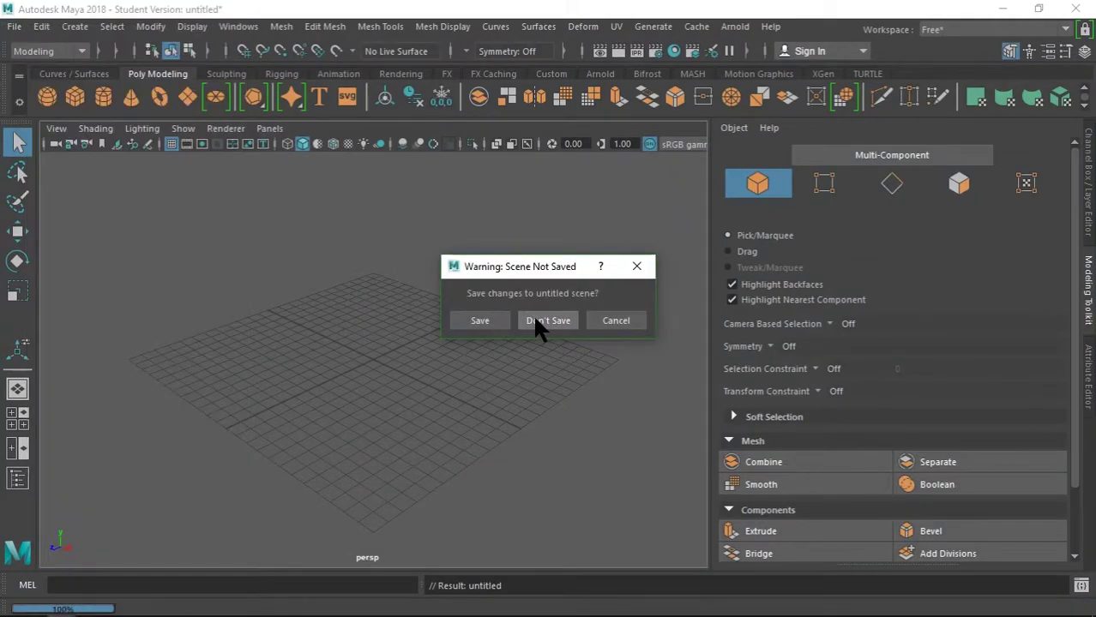
click(536, 323)
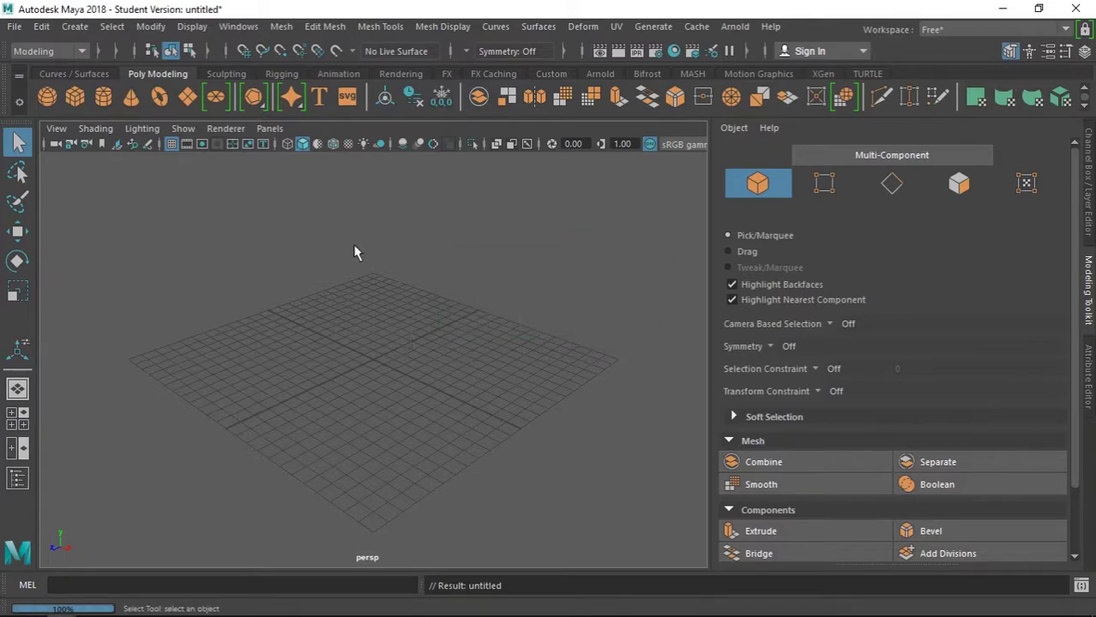
Save the empty scene as Test.mb in the project's scenes folder, then minimize Maya
click(16, 27)
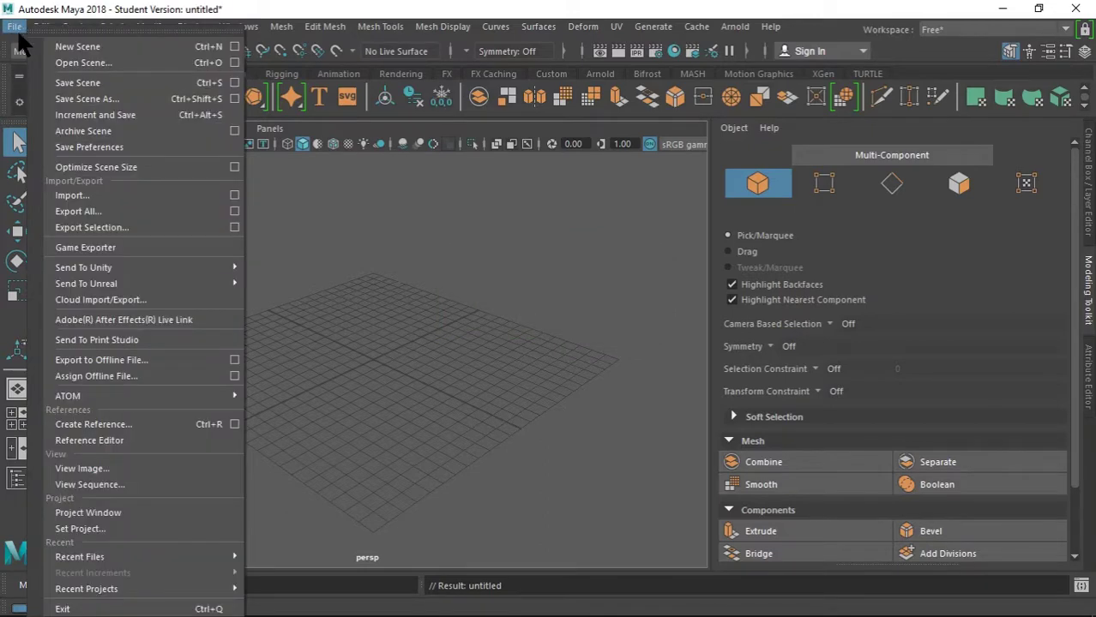
click(49, 76)
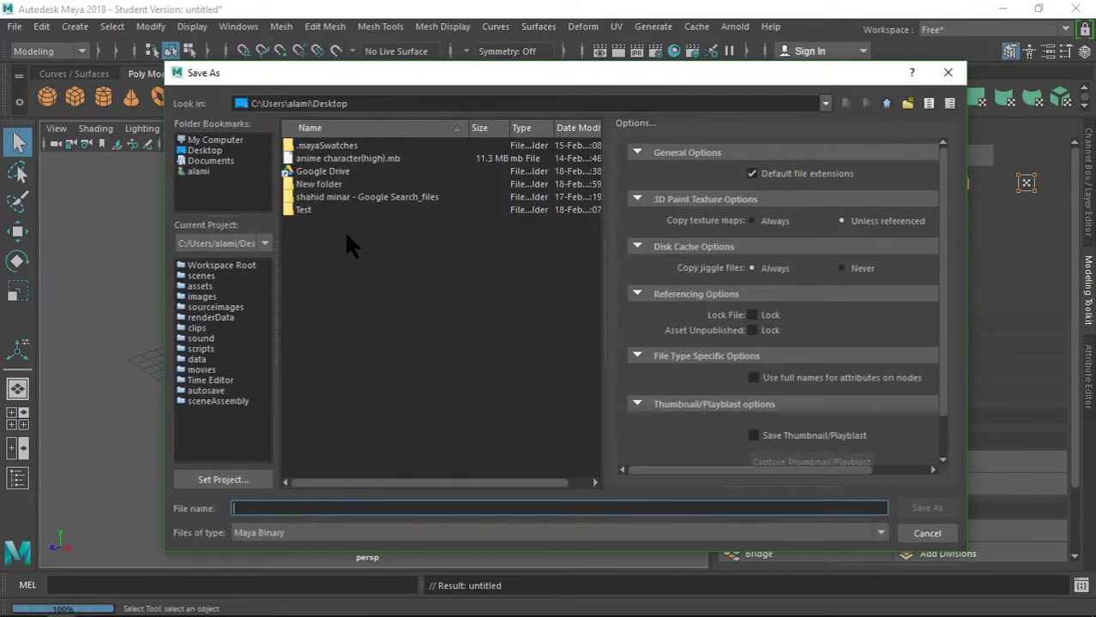
click(208, 279)
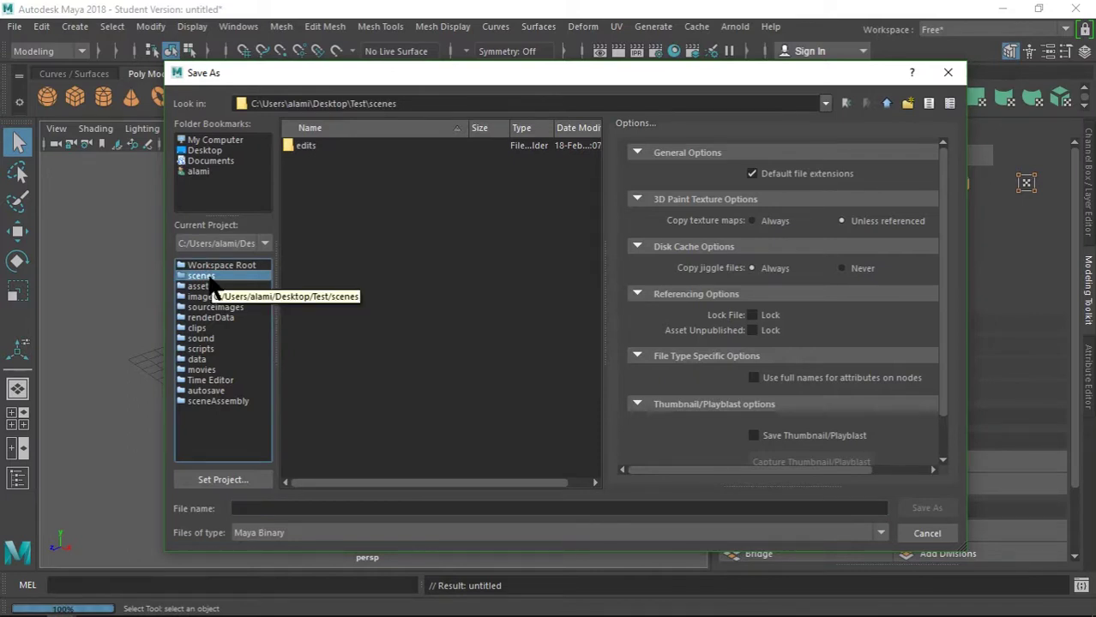
click(322, 507)
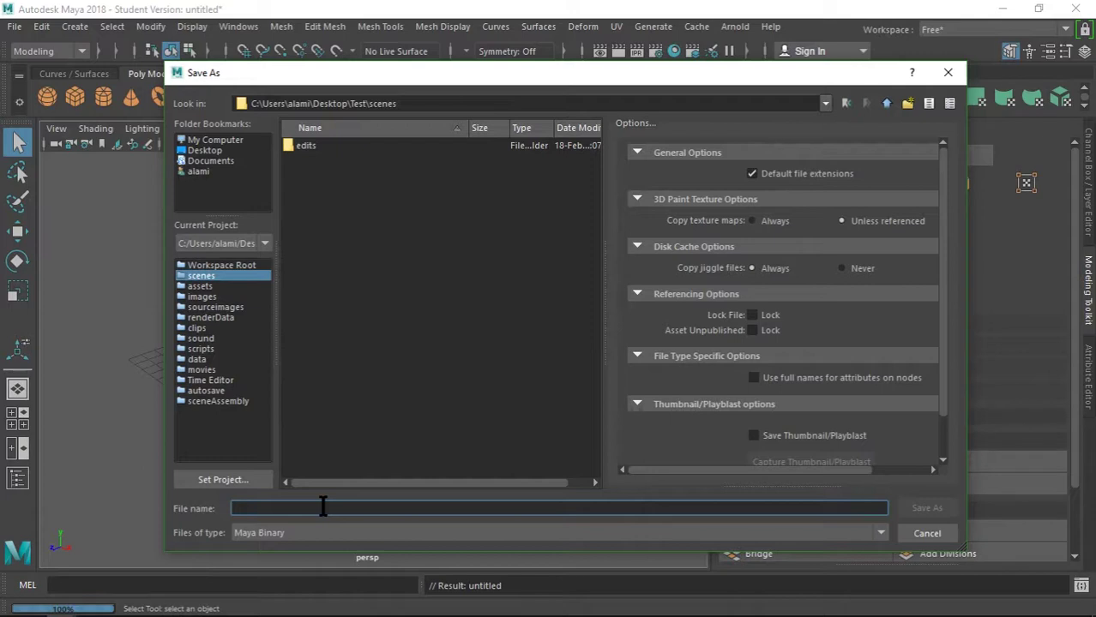
text(Tea)
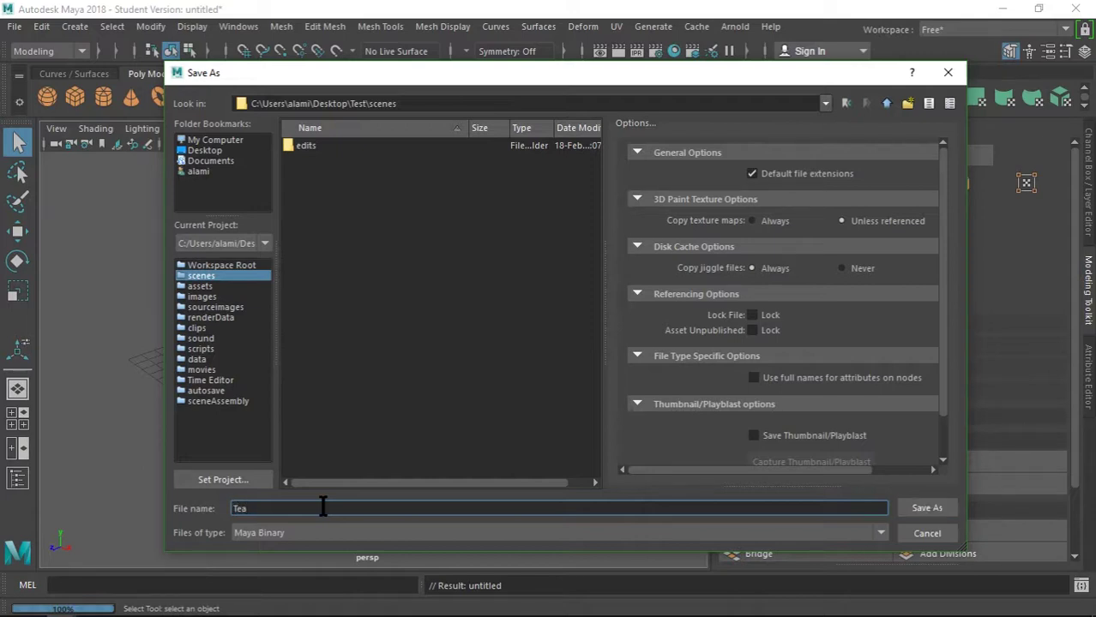
key(BackSpace)
text(st)
click(930, 509)
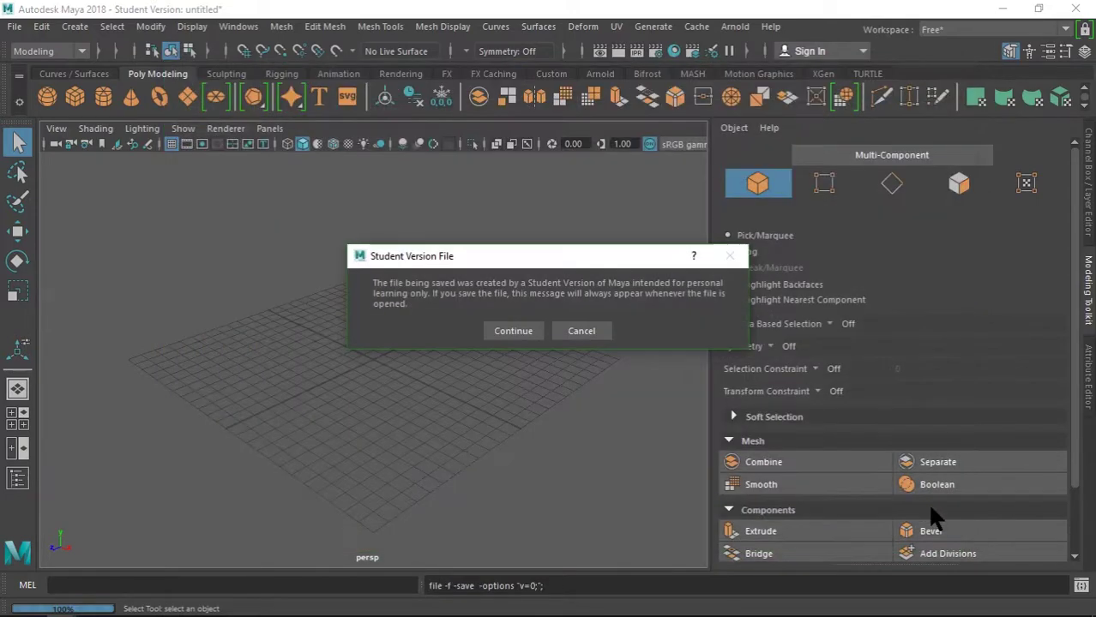
click(515, 331)
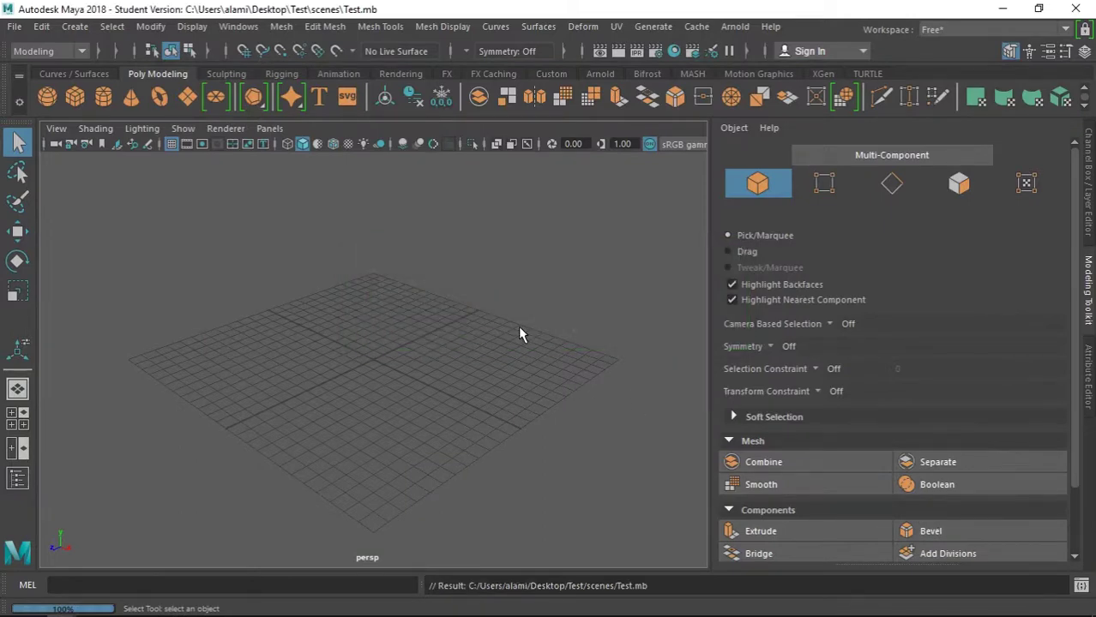
click(1001, 9)
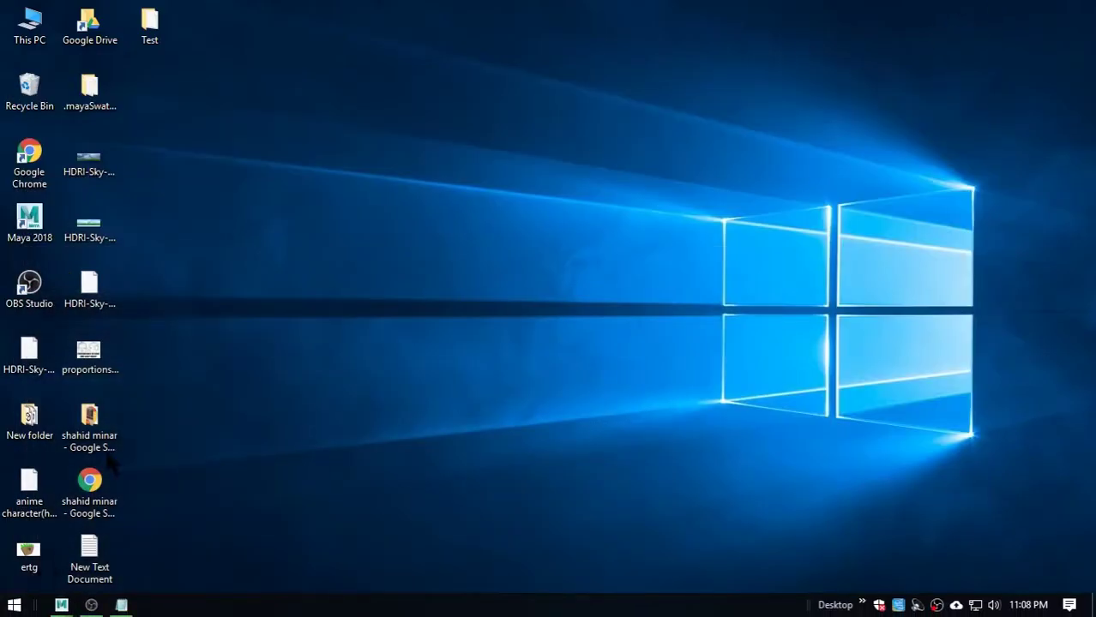
Confirm Test.mb is in the Test project's scenes folder and close Explorer
double_click(149, 25)
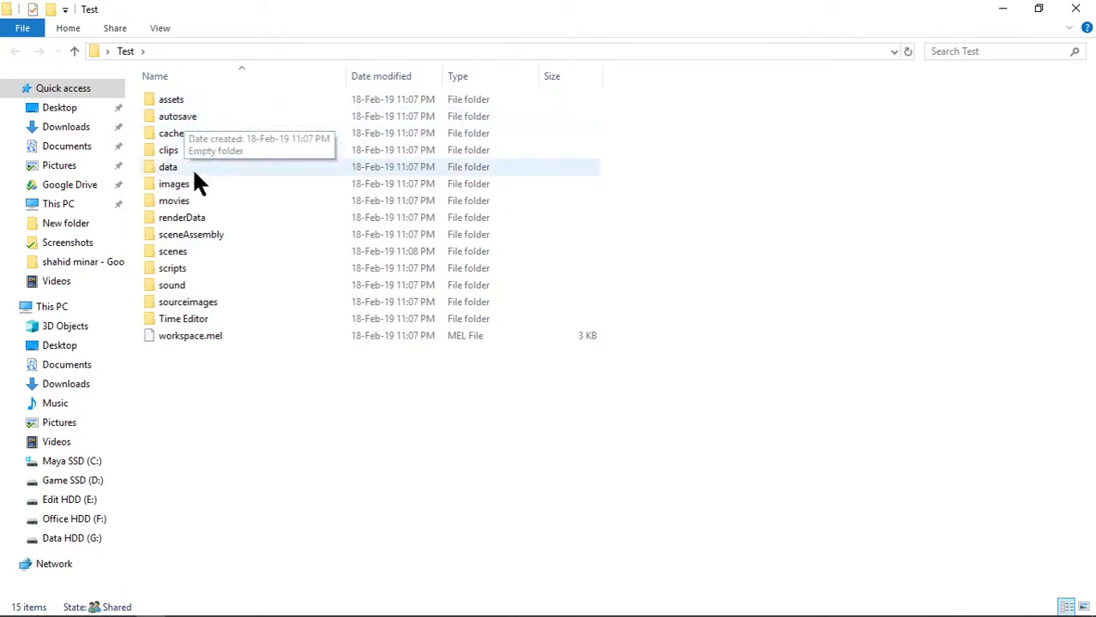
double_click(186, 256)
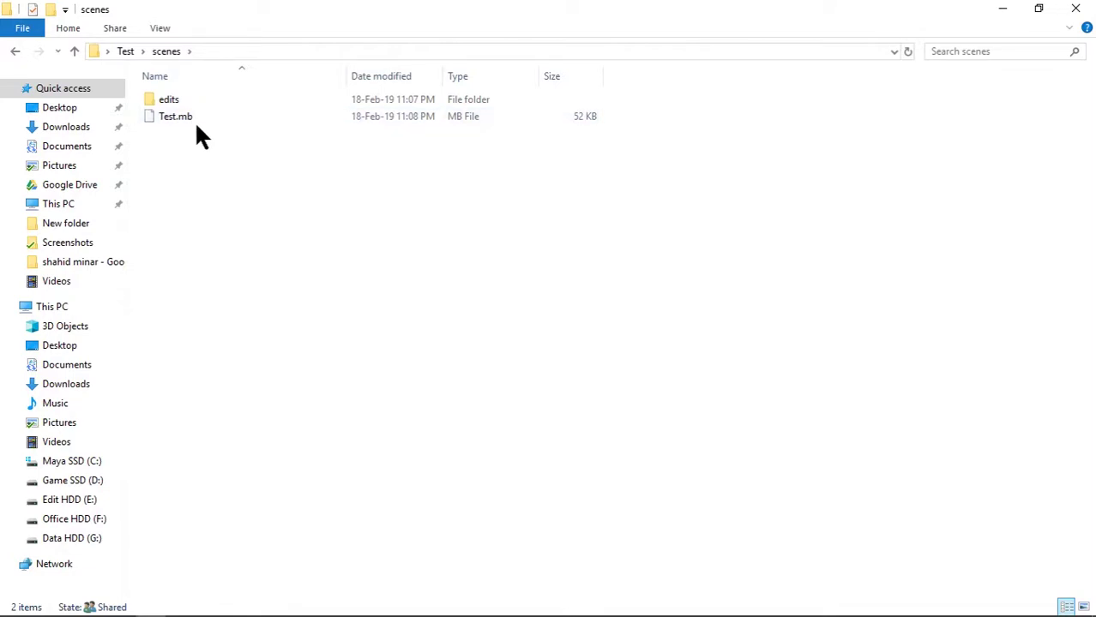
click(1077, 8)
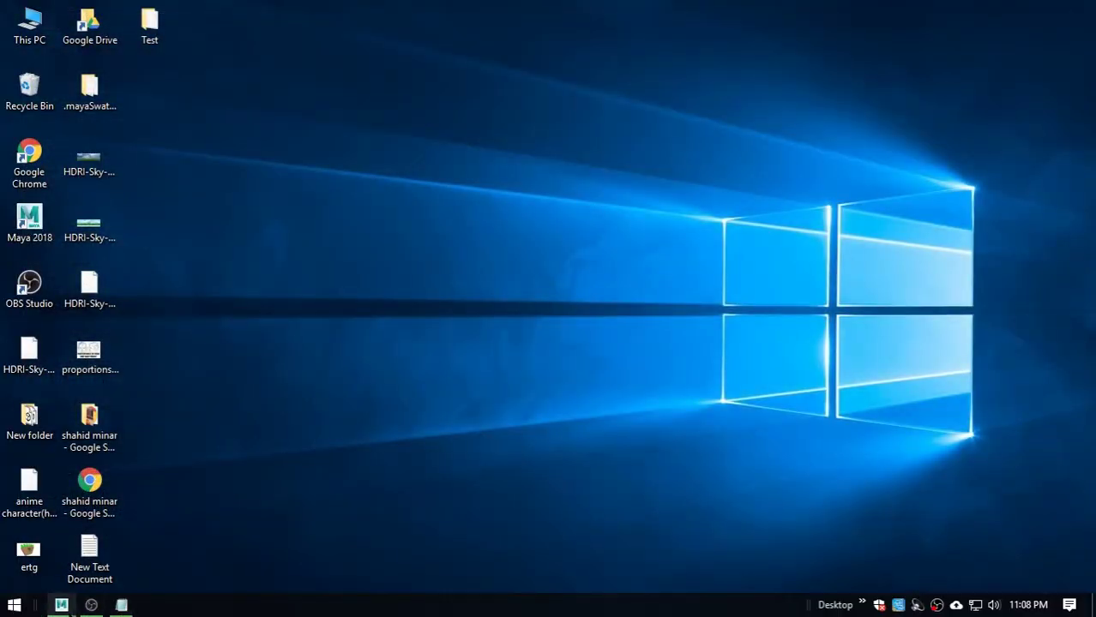
Restore Maya, create a polygon cube at the origin, and save the scene
mouse_move(61, 605)
click(223, 534)
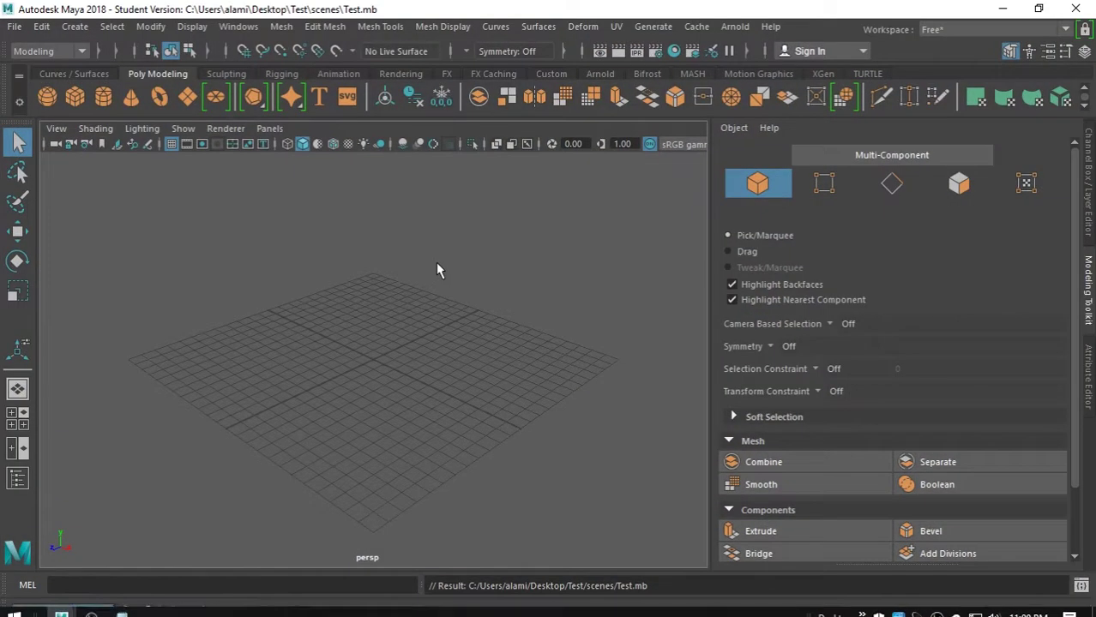
click(74, 96)
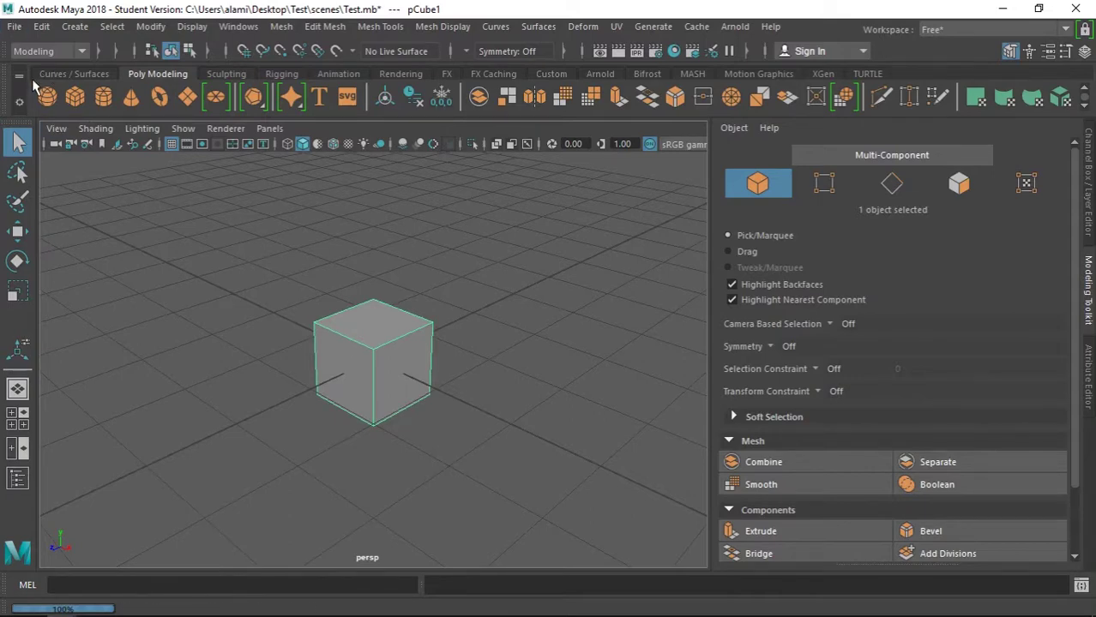
click(14, 28)
click(70, 80)
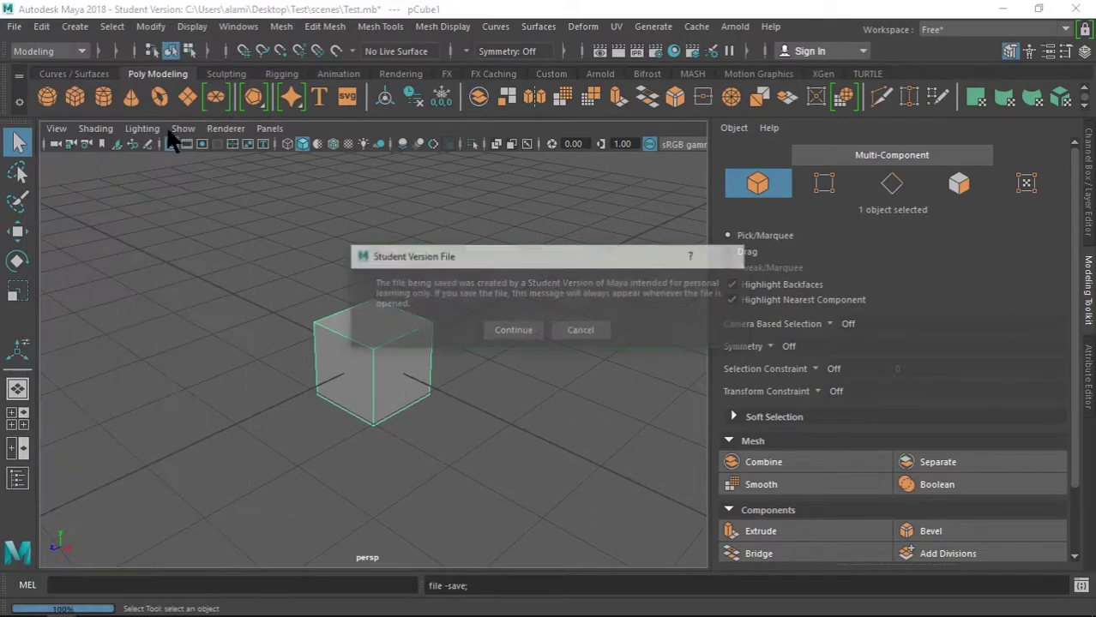
Finish saving Test.mb, then highlight Animate in the Notepad plan and minimize it
click(504, 329)
key(alt+Tab)
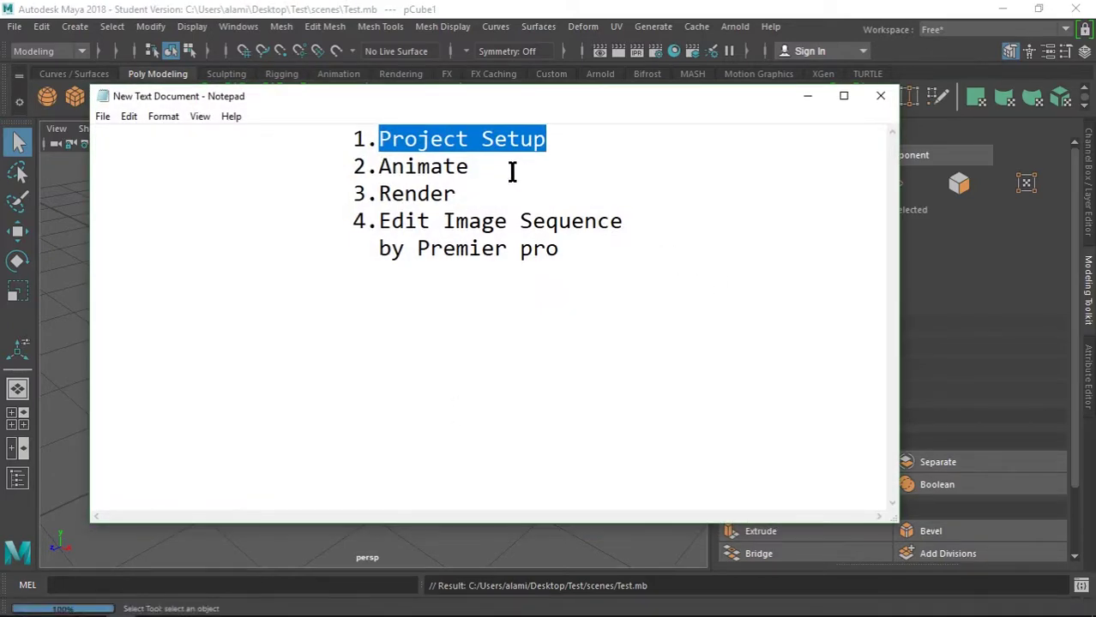
drag(469, 166, 381, 168)
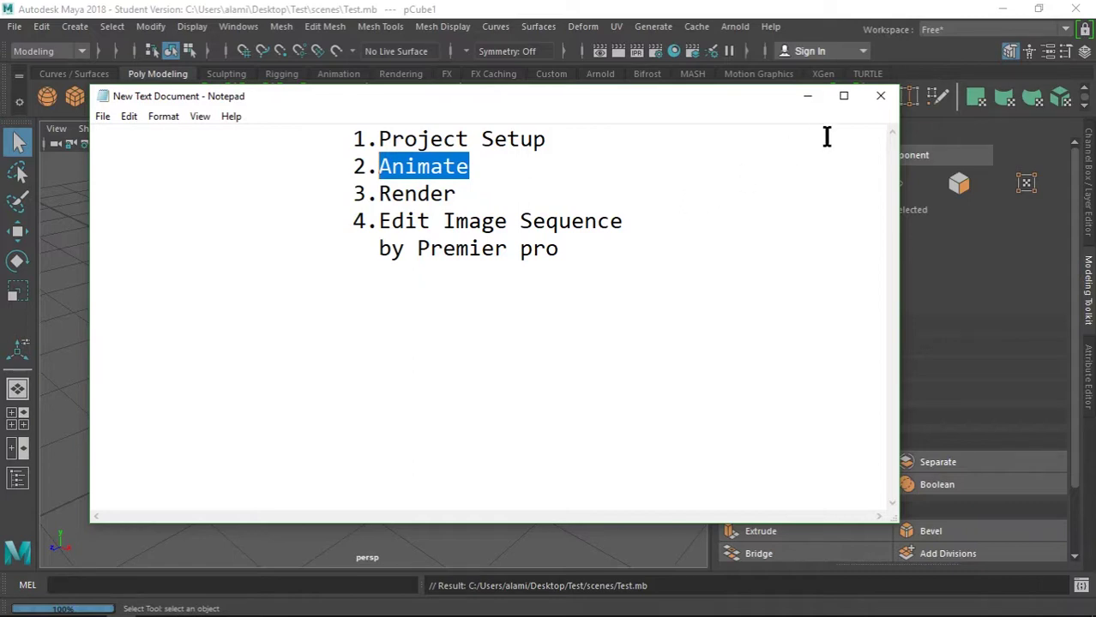
click(807, 95)
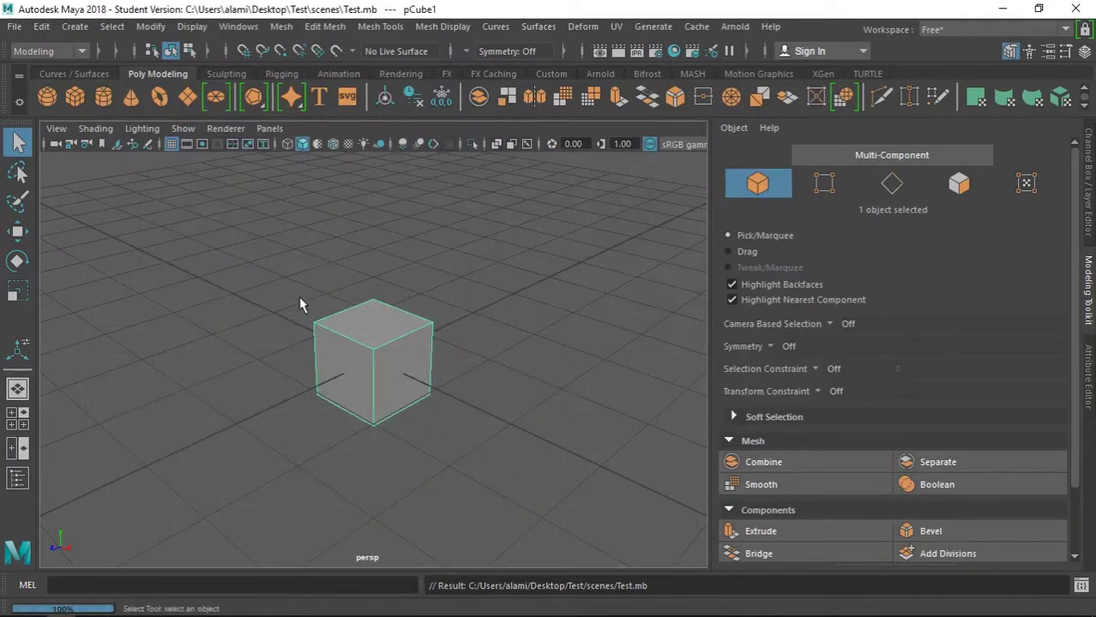
Set the Toy folder under Google Drive\Project\Maya as the current Maya project
click(13, 27)
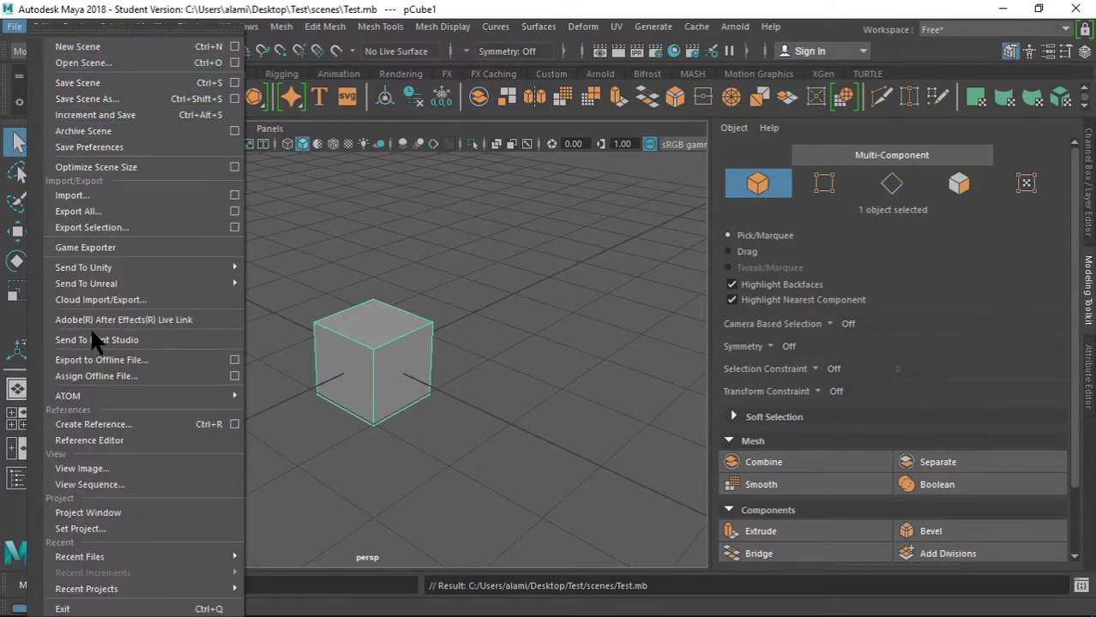
click(104, 526)
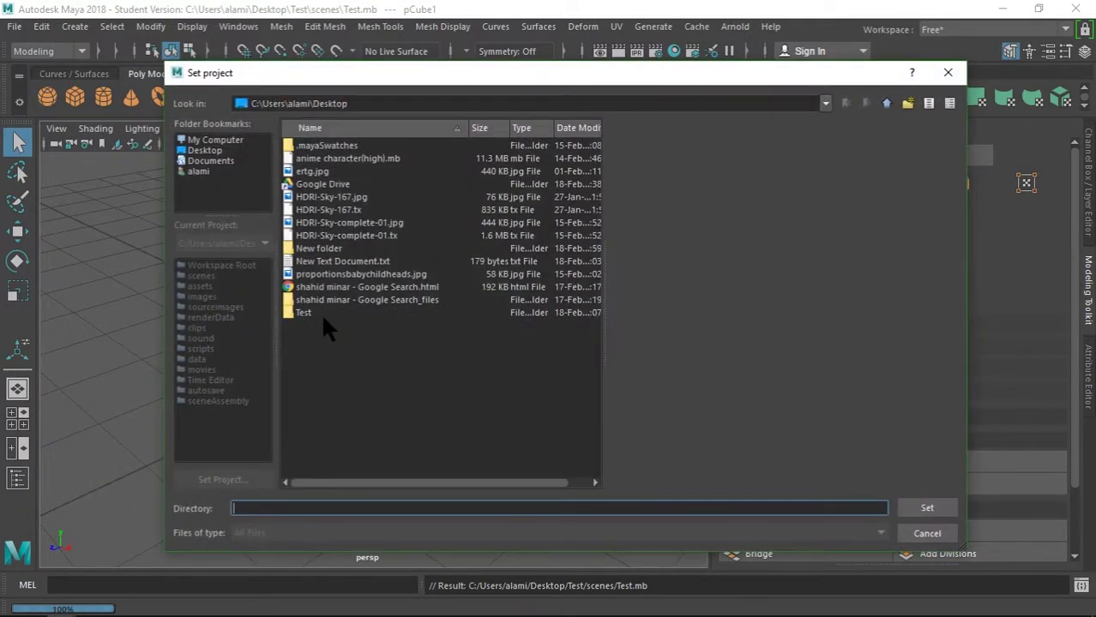
click(210, 150)
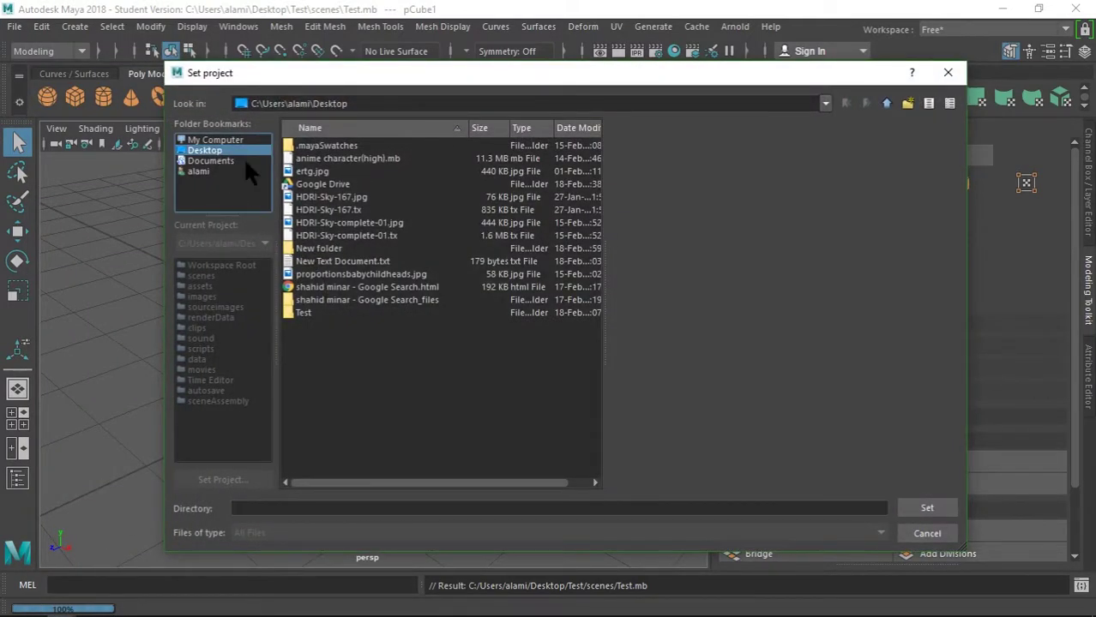
click(319, 185)
double_click(313, 185)
double_click(311, 158)
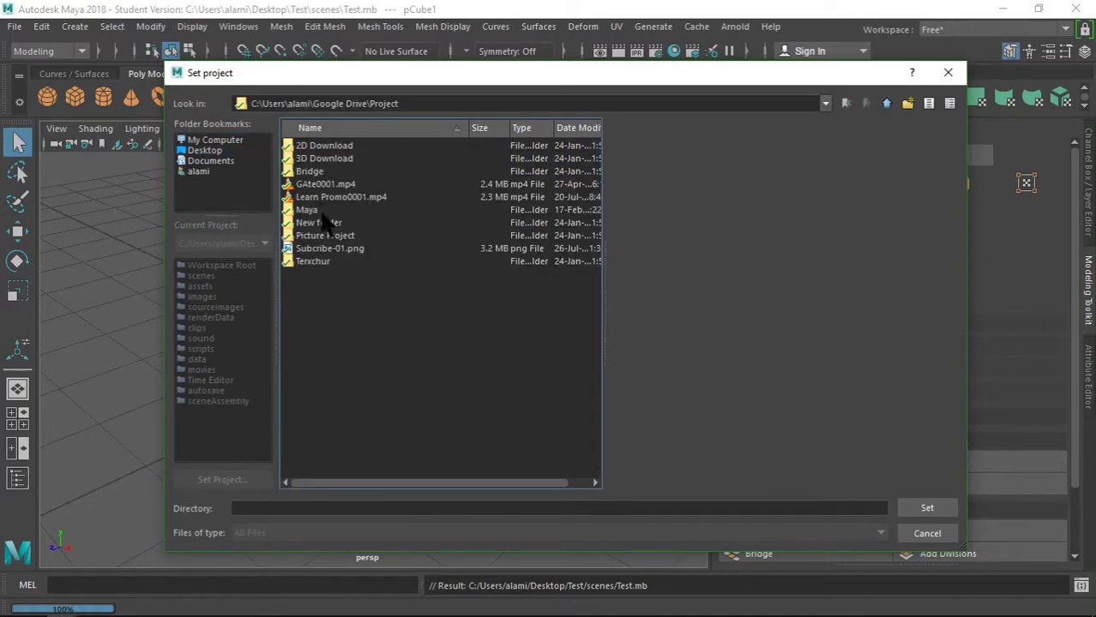
double_click(326, 214)
click(322, 286)
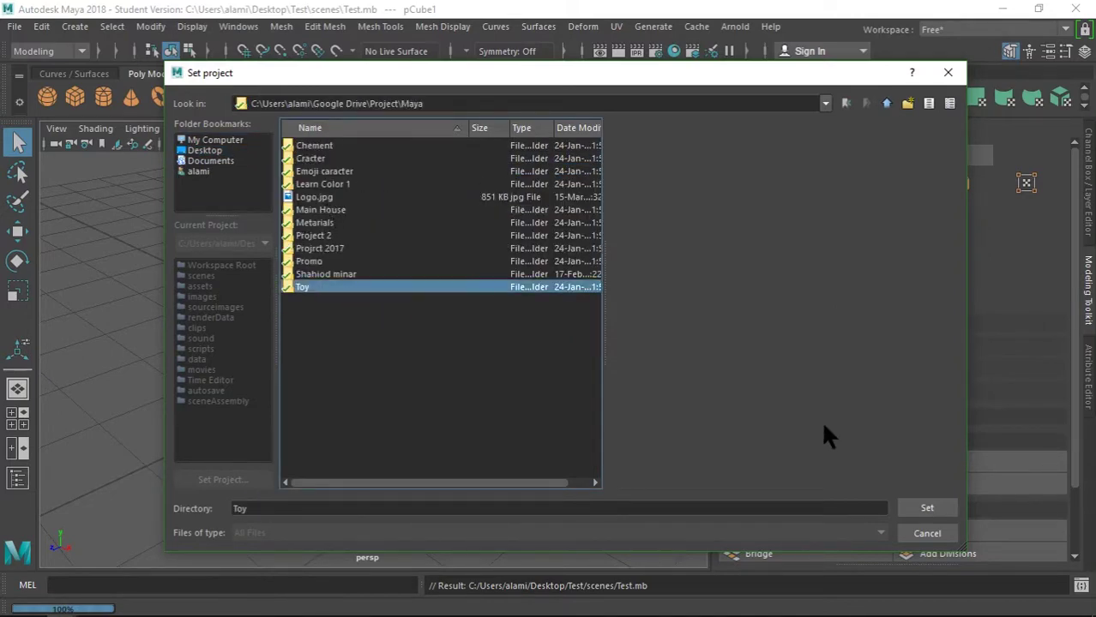
click(927, 509)
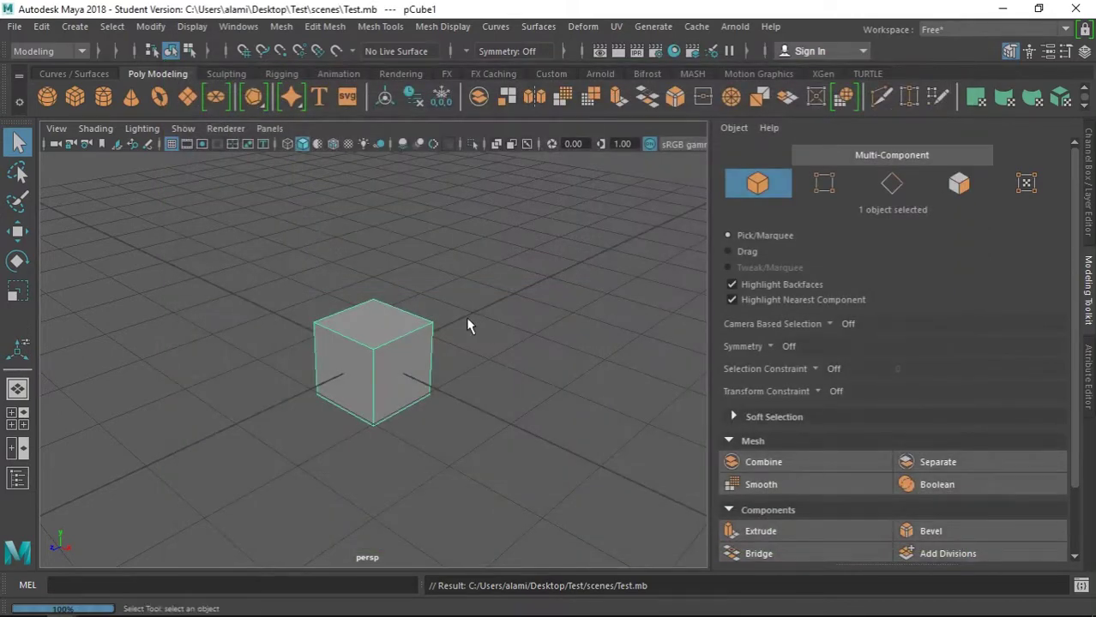
Open Pen Holder.mb from the Toy scenes folder and tumble the view around it
click(14, 26)
click(61, 60)
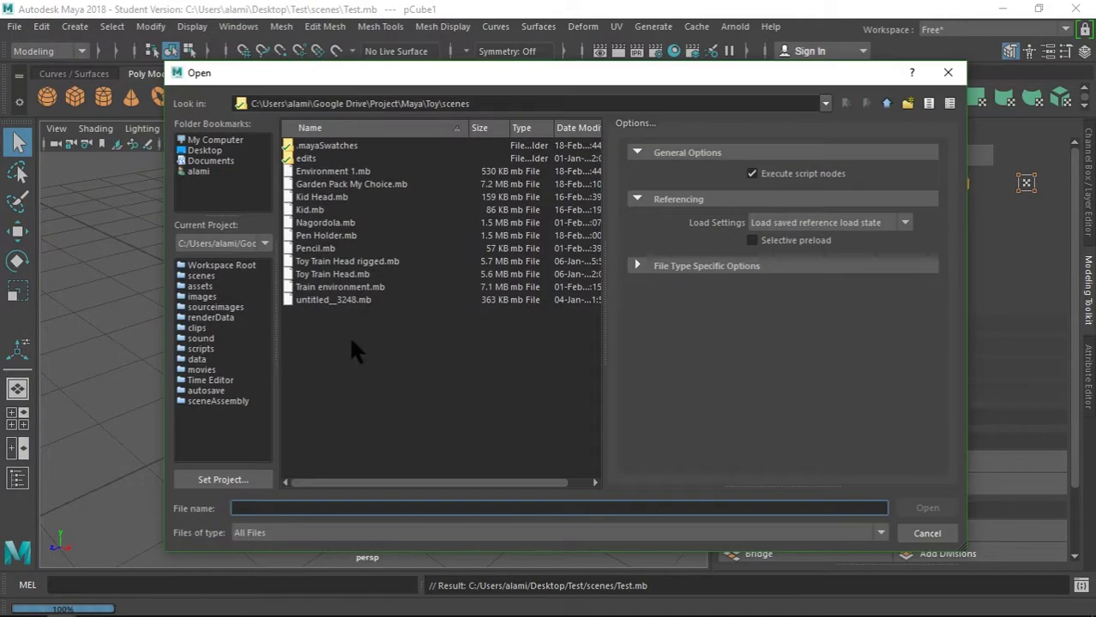
click(326, 237)
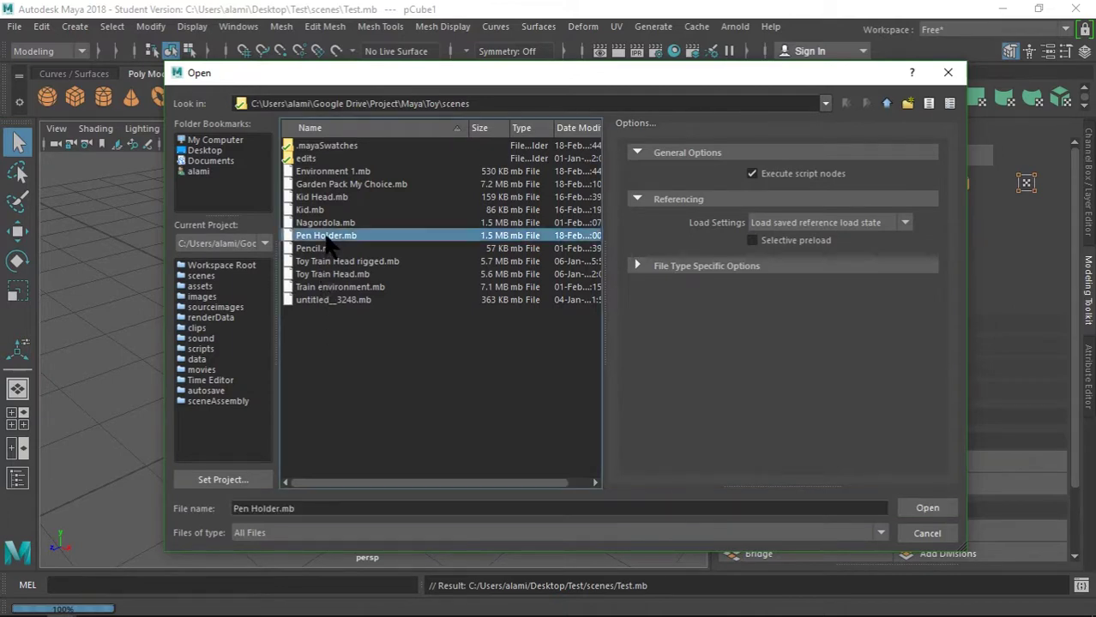
click(928, 509)
click(514, 331)
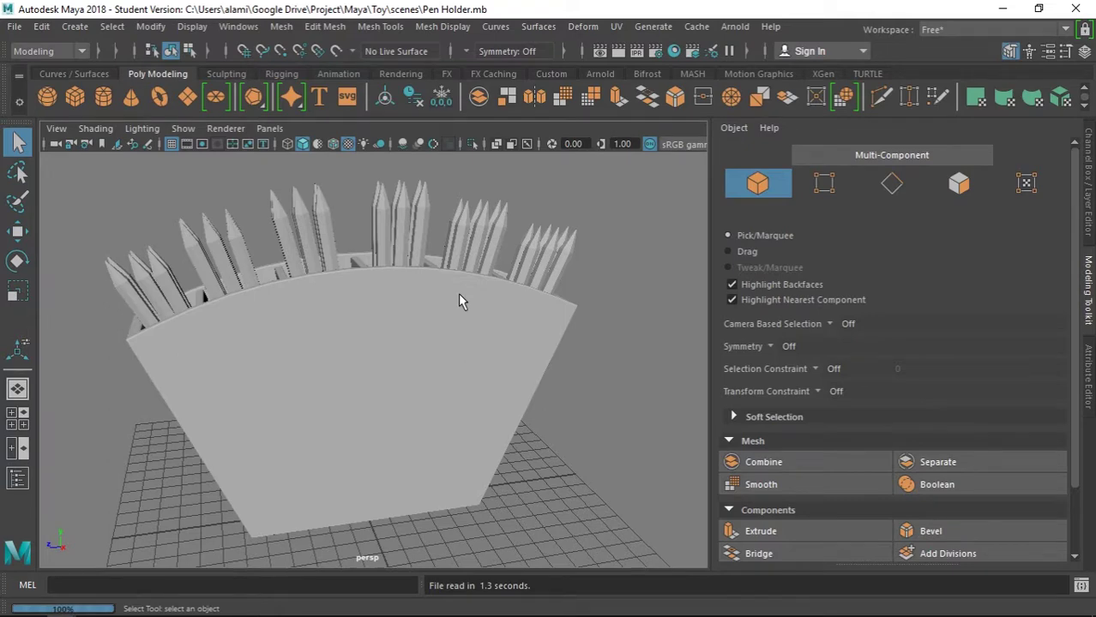
alt+drag(459, 298, 445, 337)
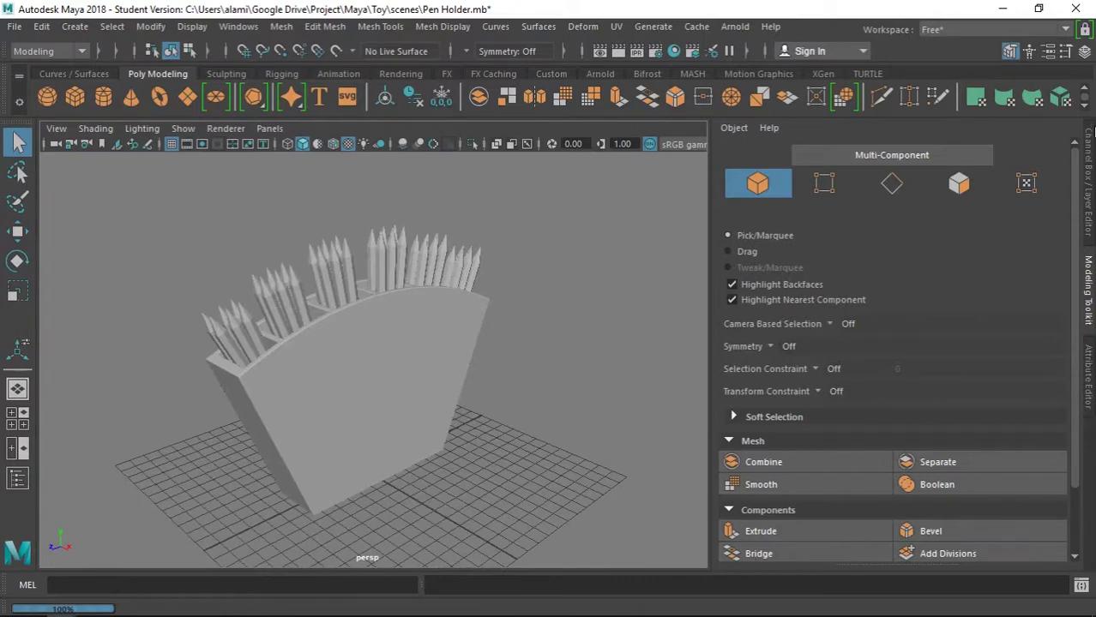
Switch to the Maya Classic workspace and maximize the perspective view
click(1068, 30)
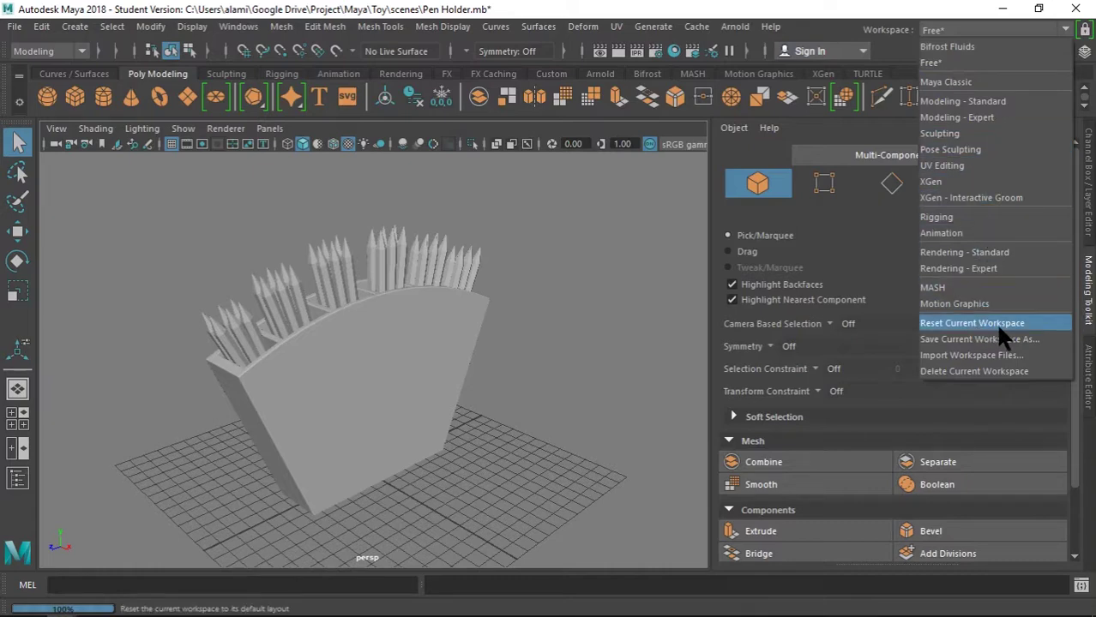
click(974, 81)
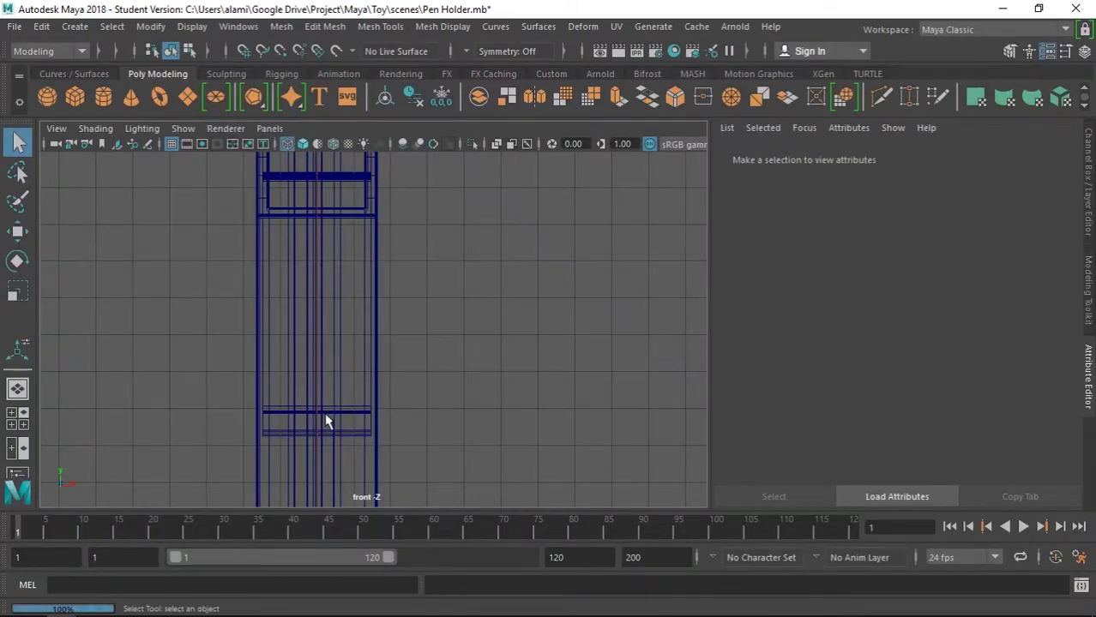
click(11, 413)
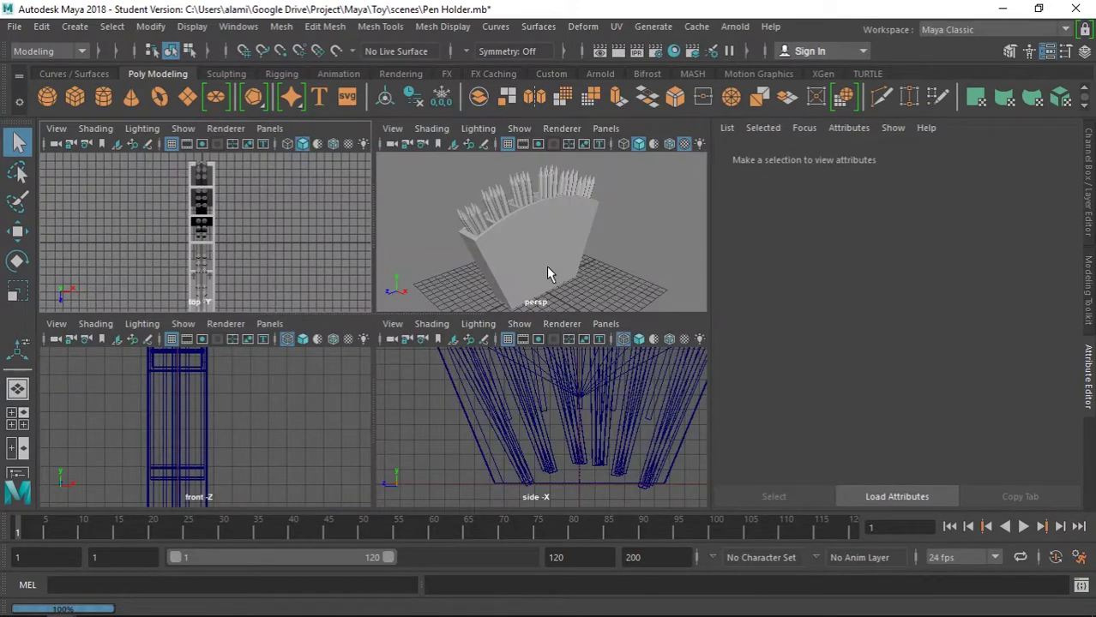
key(space)
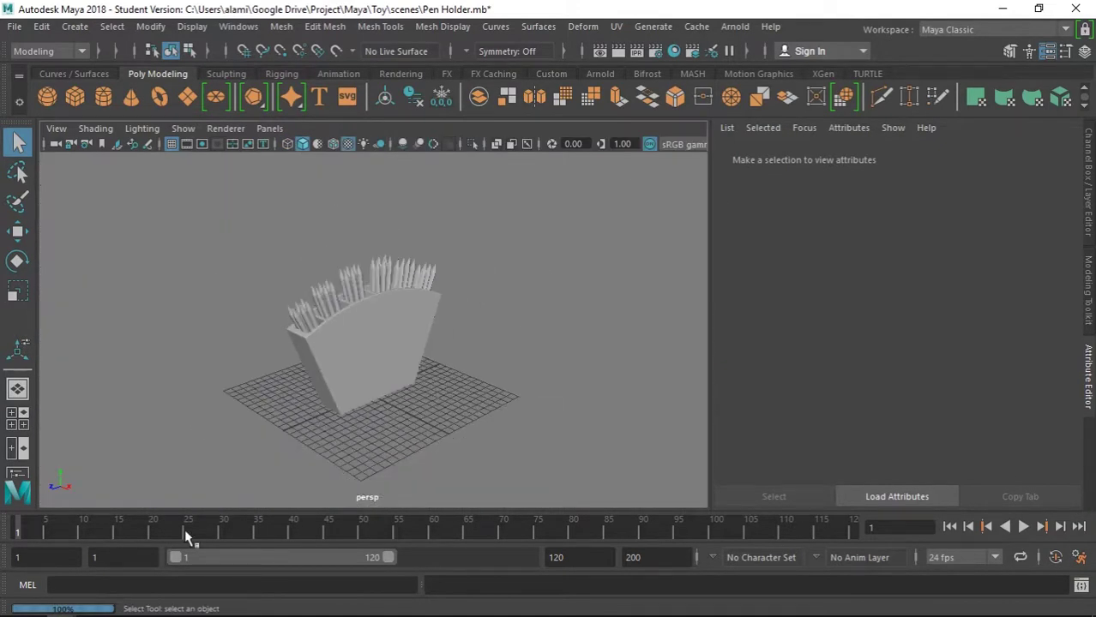
Play the animation, rewind to frame 1, and select the pen holder mesh
key(alt+v)
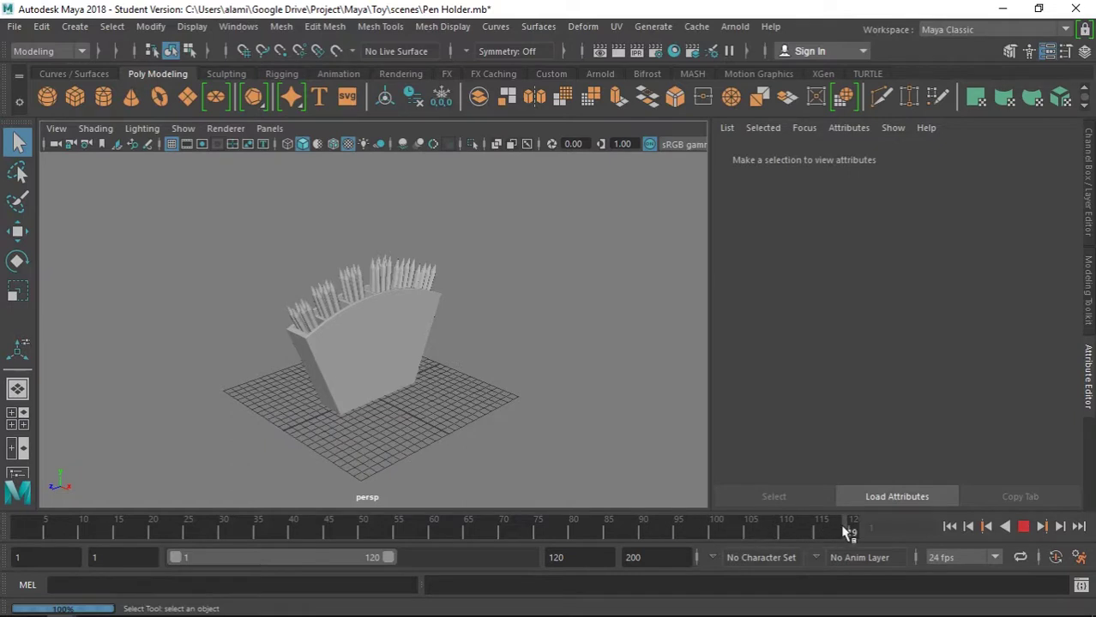
drag(428, 534, 5, 534)
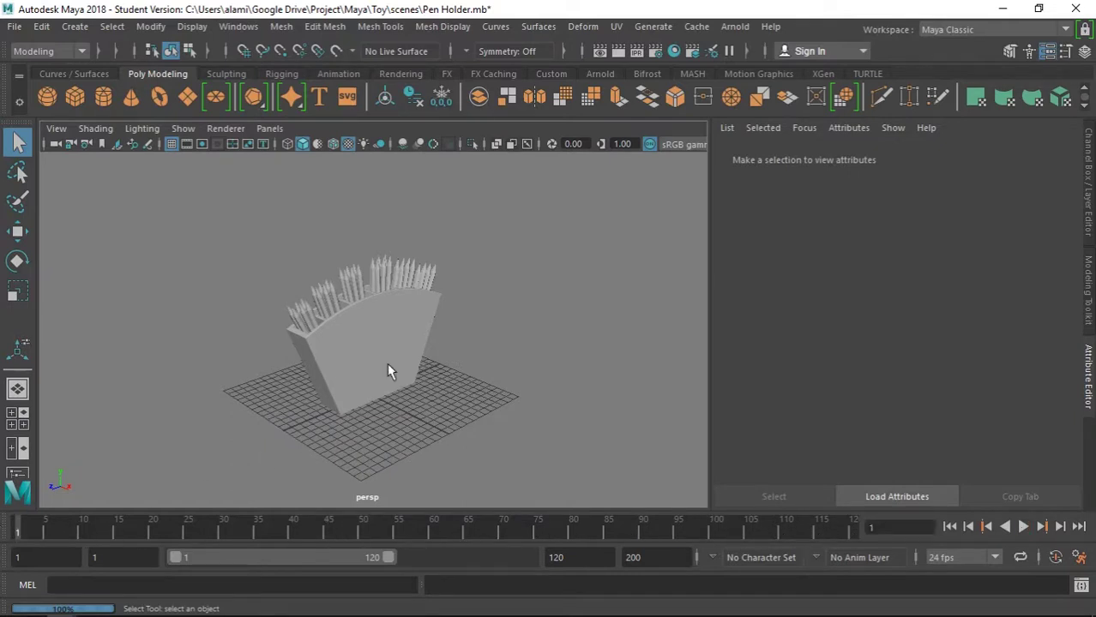
scroll(397, 367, up, 3)
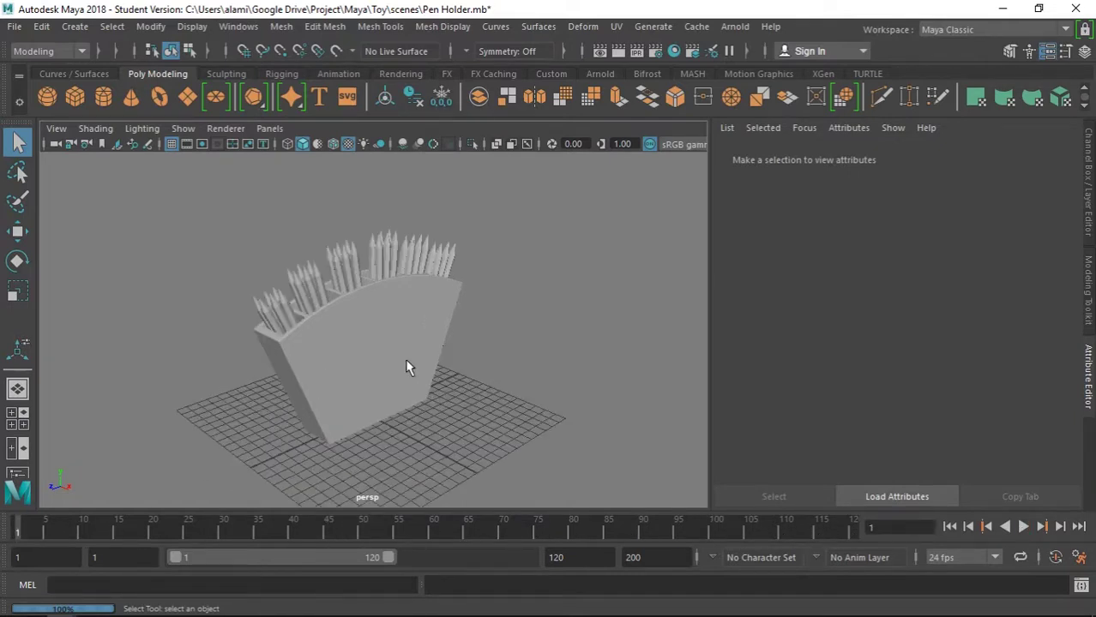
click(404, 359)
Select the pen holder, render the current frame with Arnold, close Render View, and pick the Move tool
drag(177, 245, 558, 415)
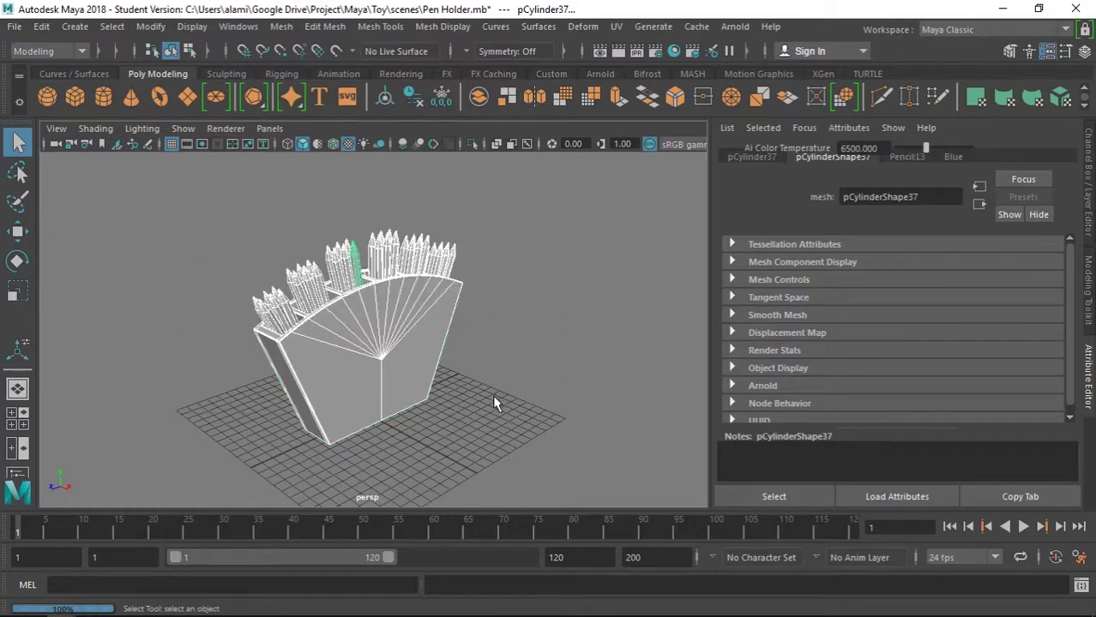
scroll(495, 397, down, 3)
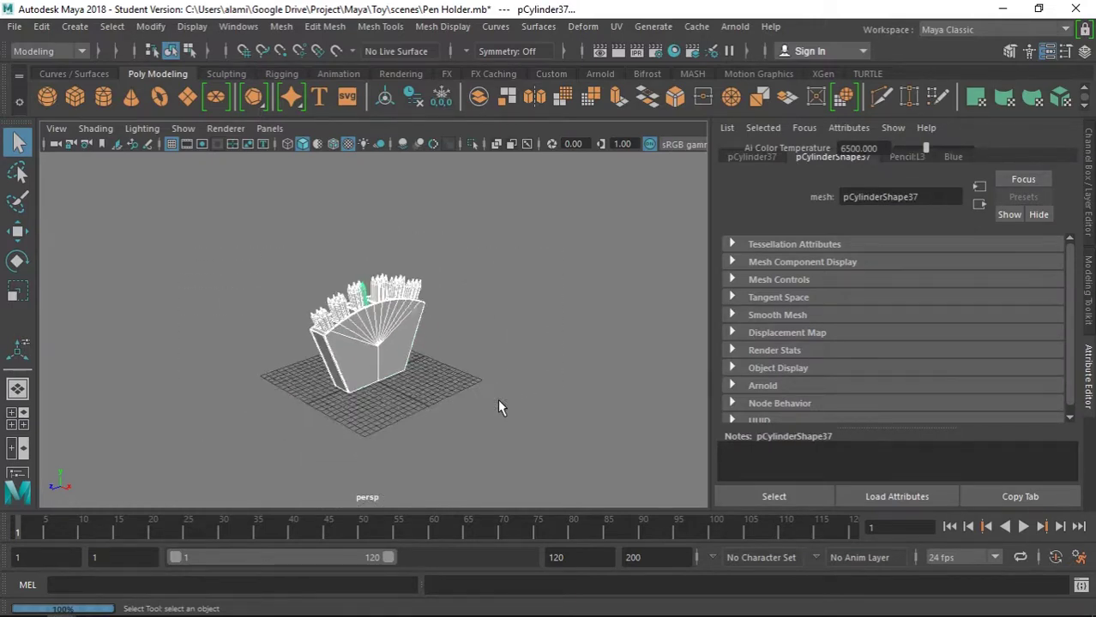
scroll(499, 399, up, 1)
scroll(498, 399, down, 1)
scroll(498, 398, up, 3)
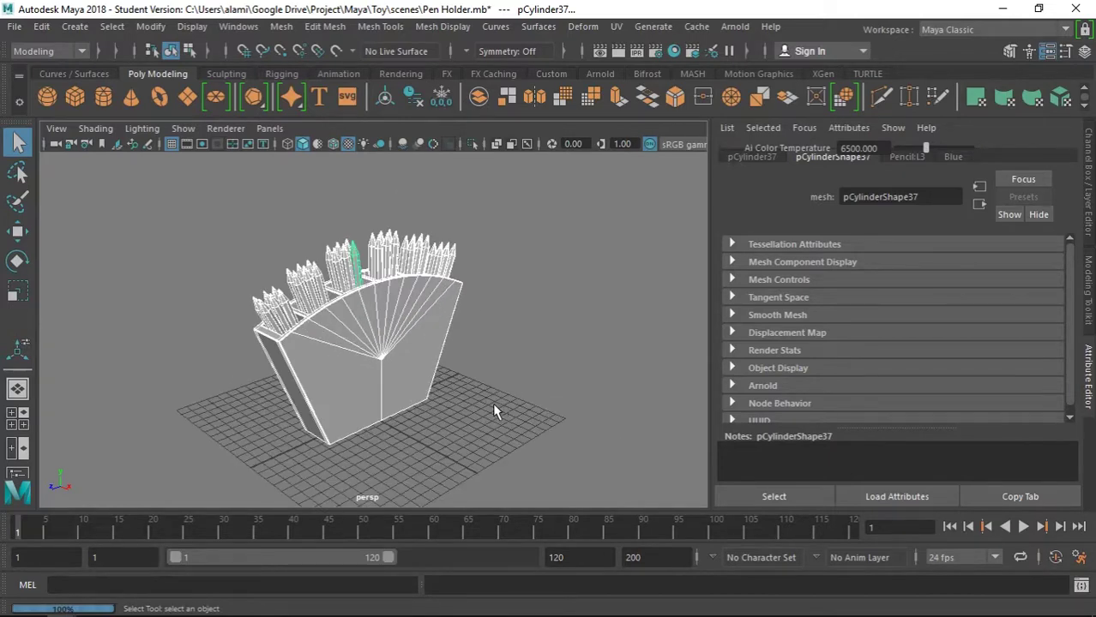
click(620, 57)
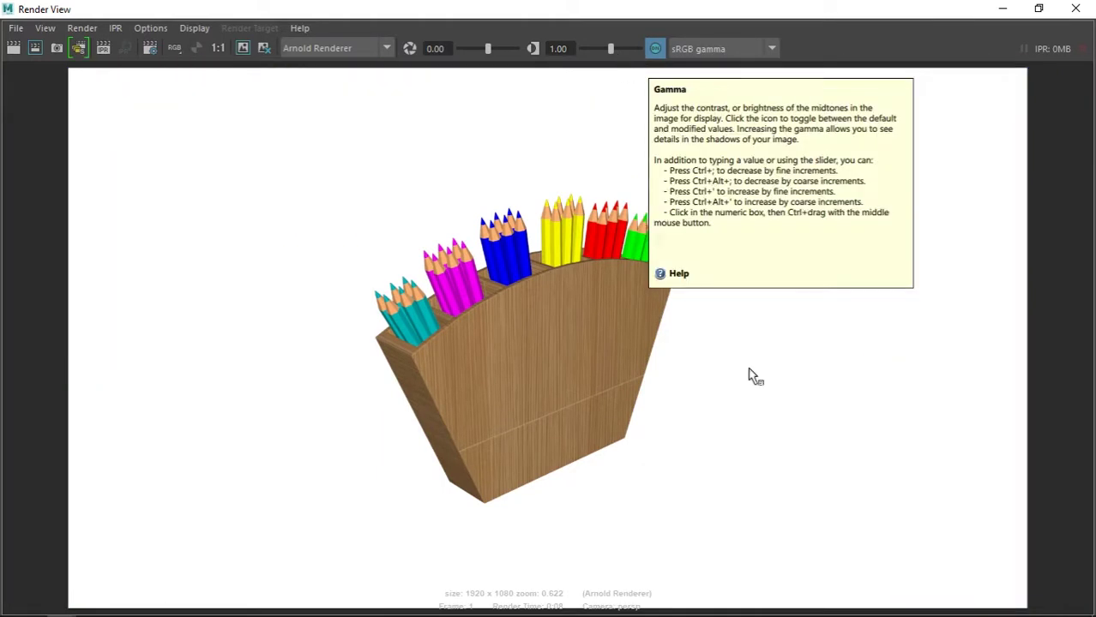
click(1073, 10)
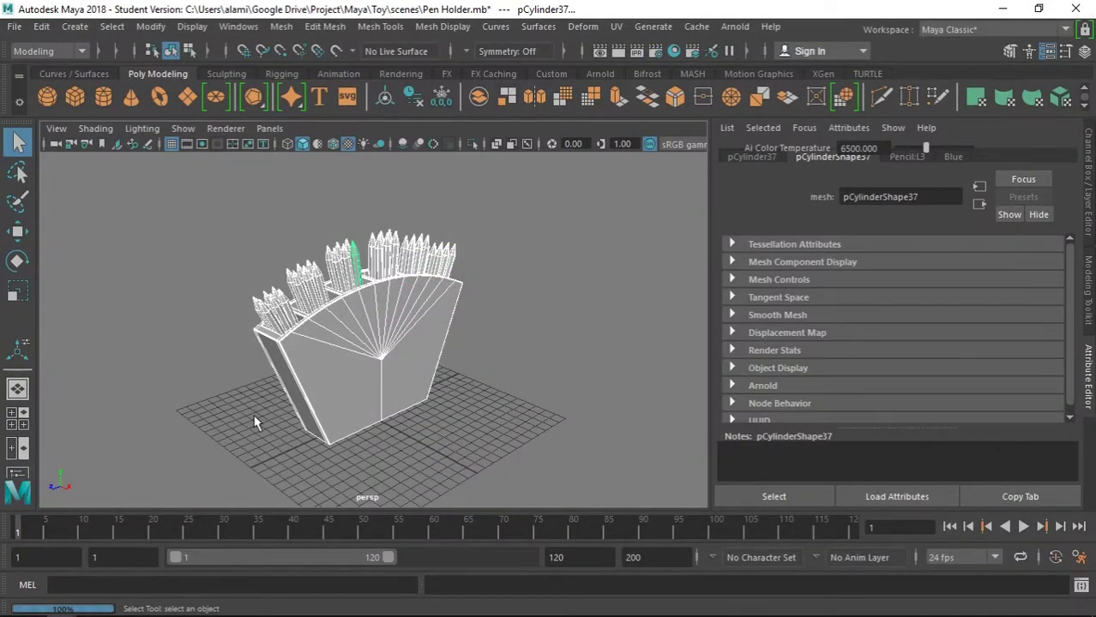
click(17, 233)
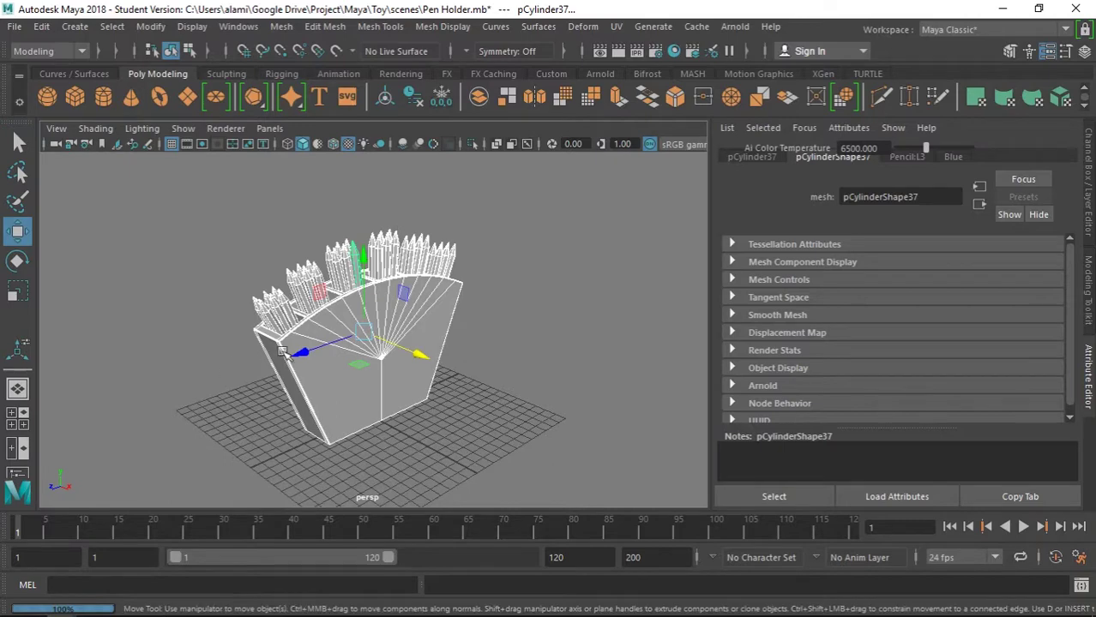
Key the pen holder at upper right on frame 1 and near the camera on frame 120
drag(285, 354, 576, 262)
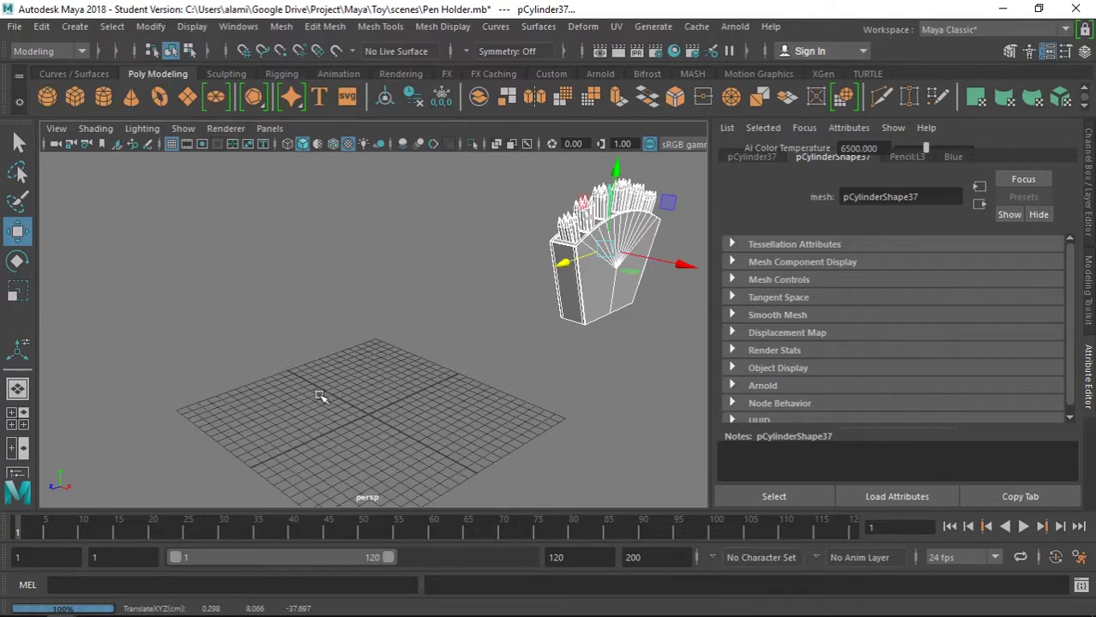
key(s)
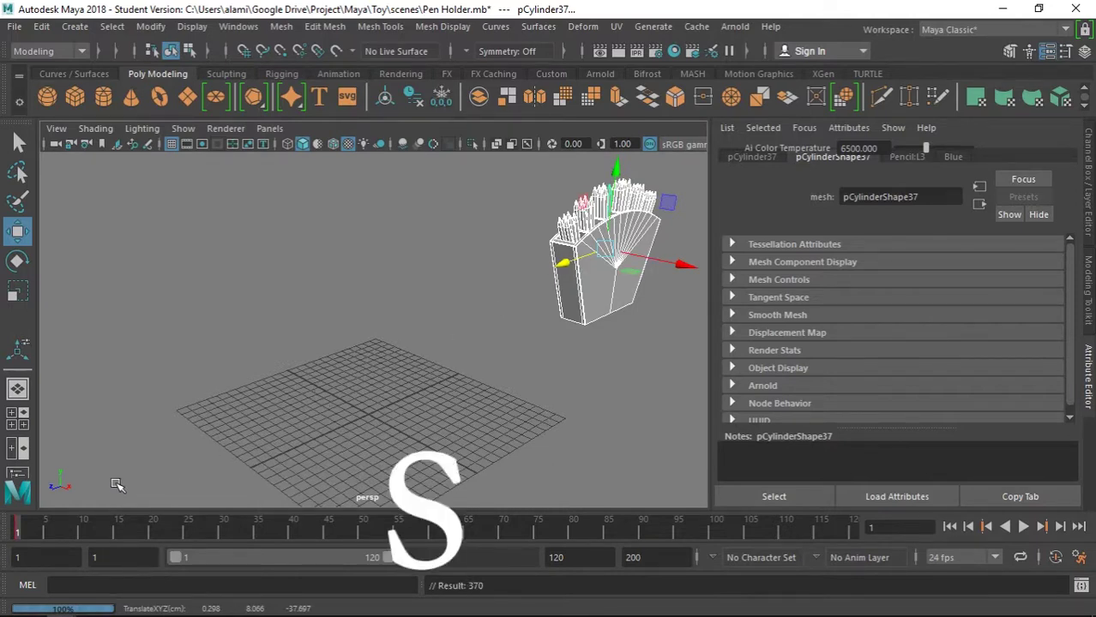
mouse_move(22, 535)
mouse_down()
mouse_move(435, 533)
mouse_move(868, 557)
mouse_up()
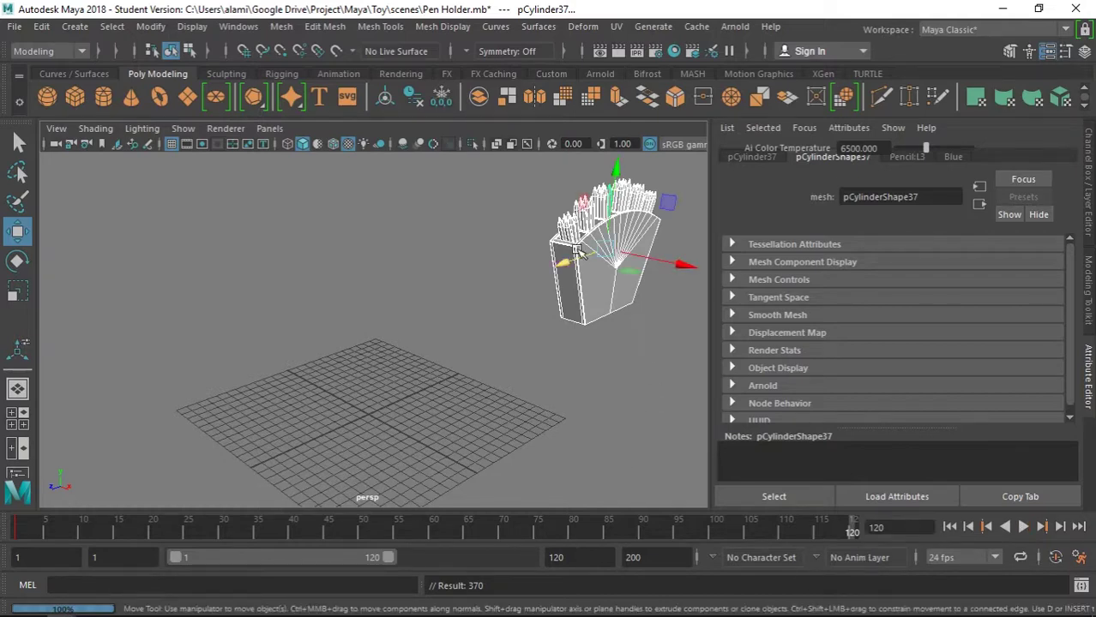
drag(575, 262, 114, 369)
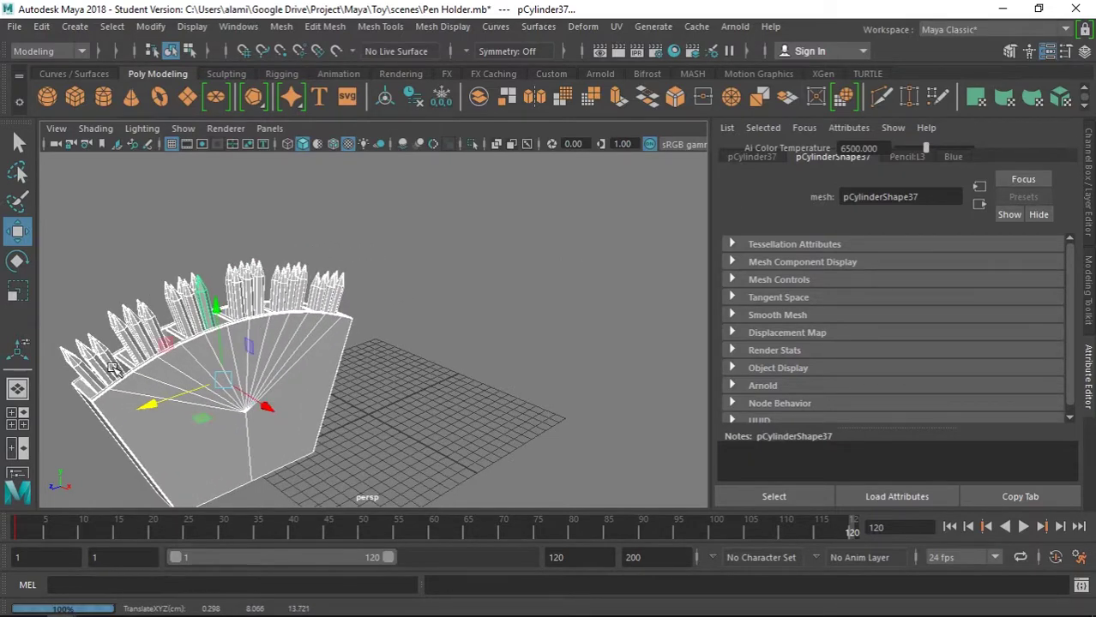
key(s)
Play the 120-frame animation from frame 1, stop it, and rewind to frame 1
drag(163, 523, 74, 518)
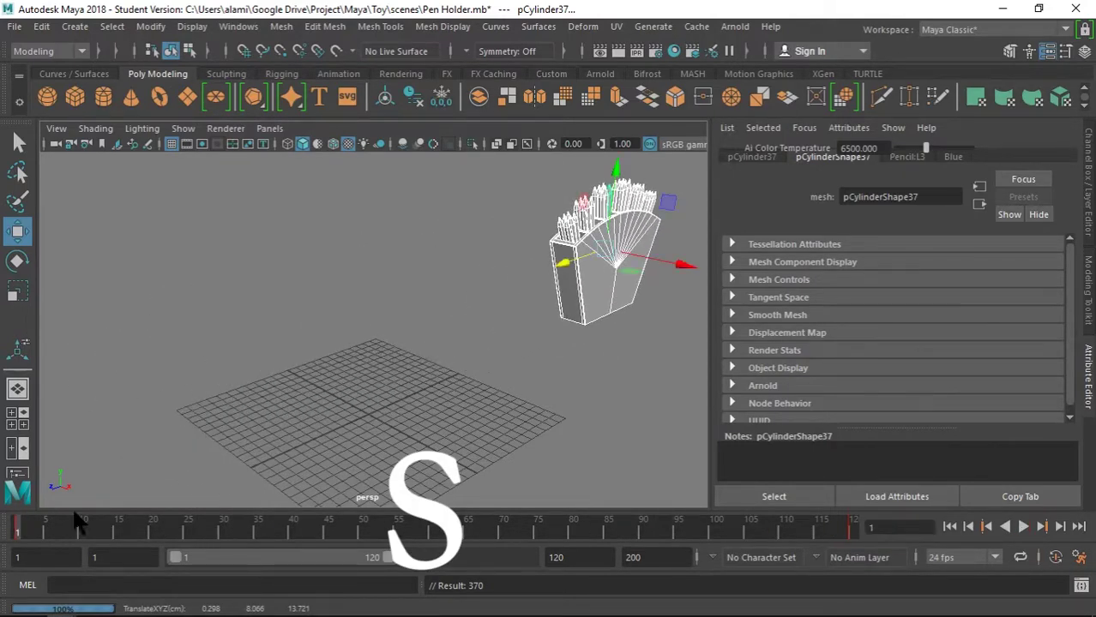
click(1024, 527)
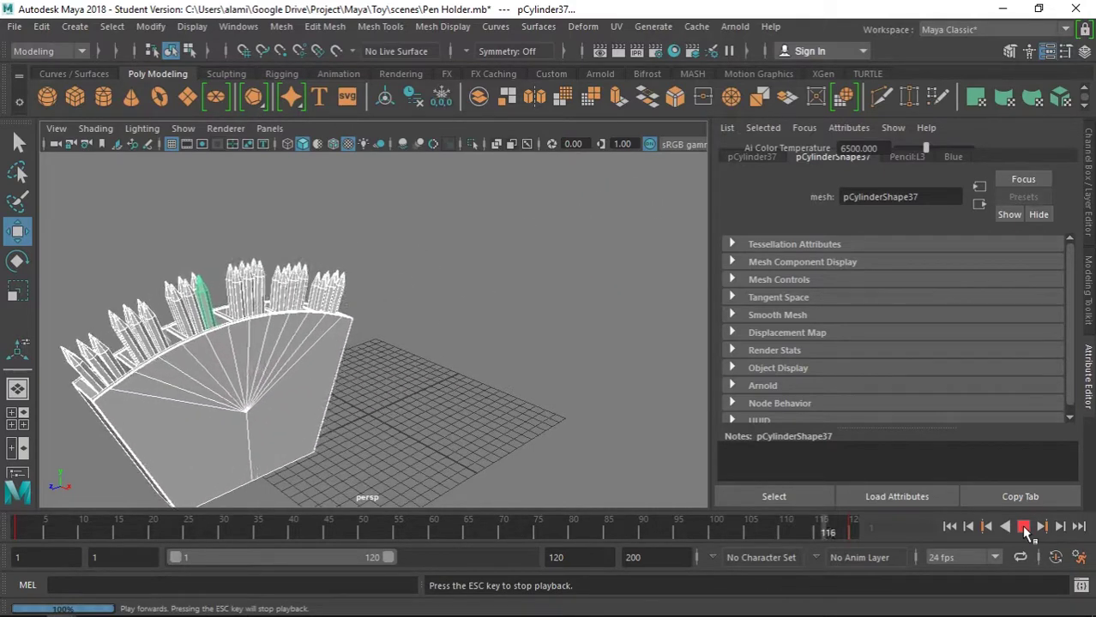
click(1024, 527)
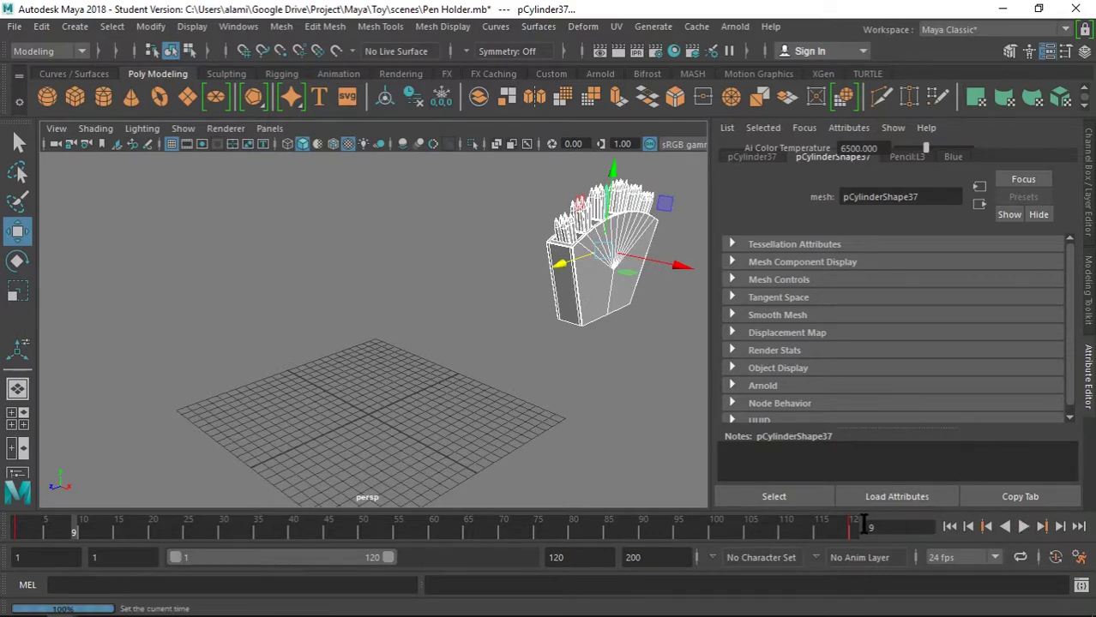
drag(789, 525, 17, 525)
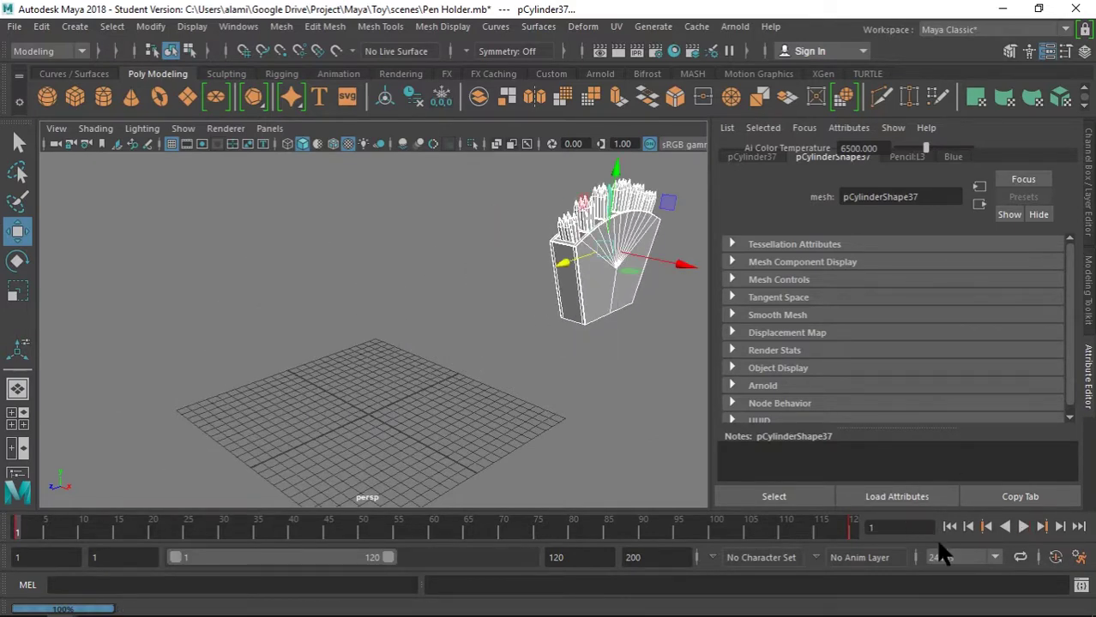
Leave playback speed at 24 fps x 1 and frame rate at 24 fps, and save the animation preferences
click(1079, 558)
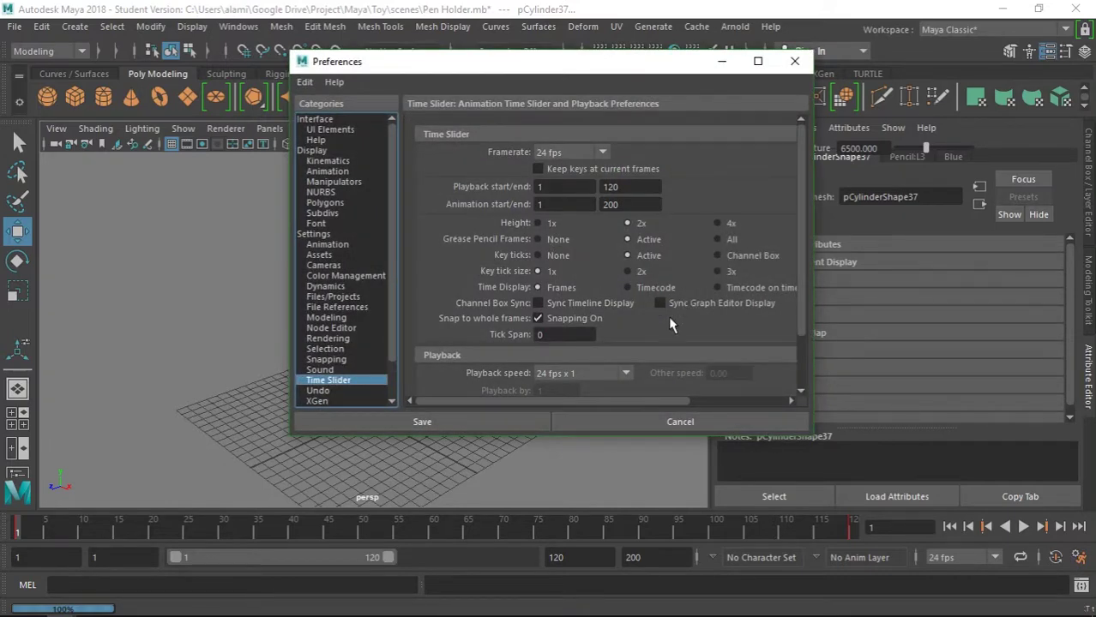
scroll(668, 315, down, 2)
click(625, 308)
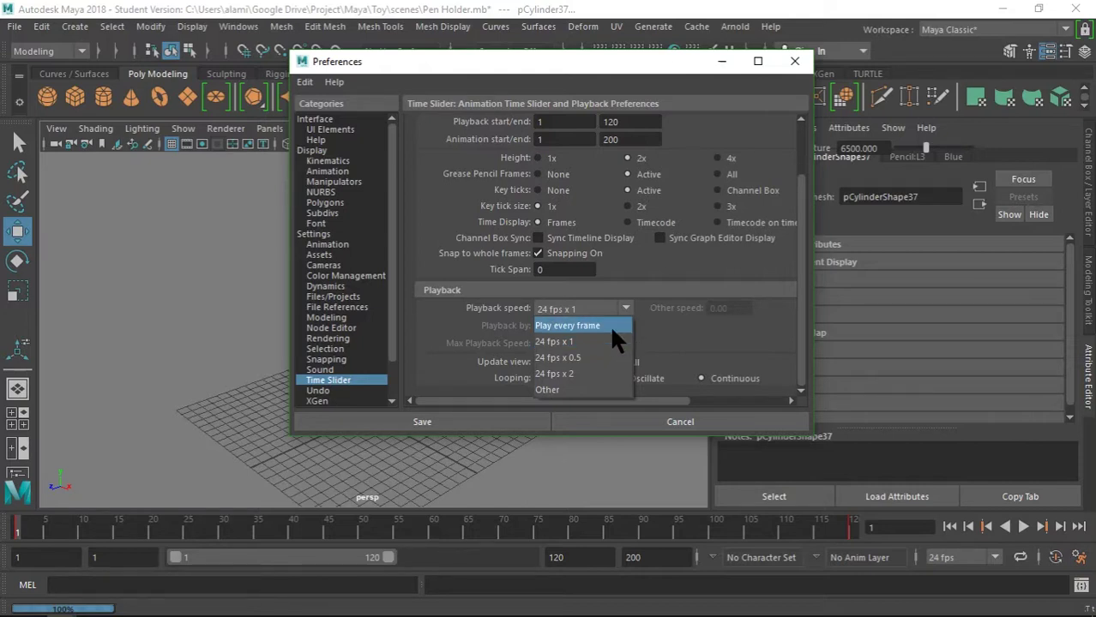
click(637, 272)
click(620, 310)
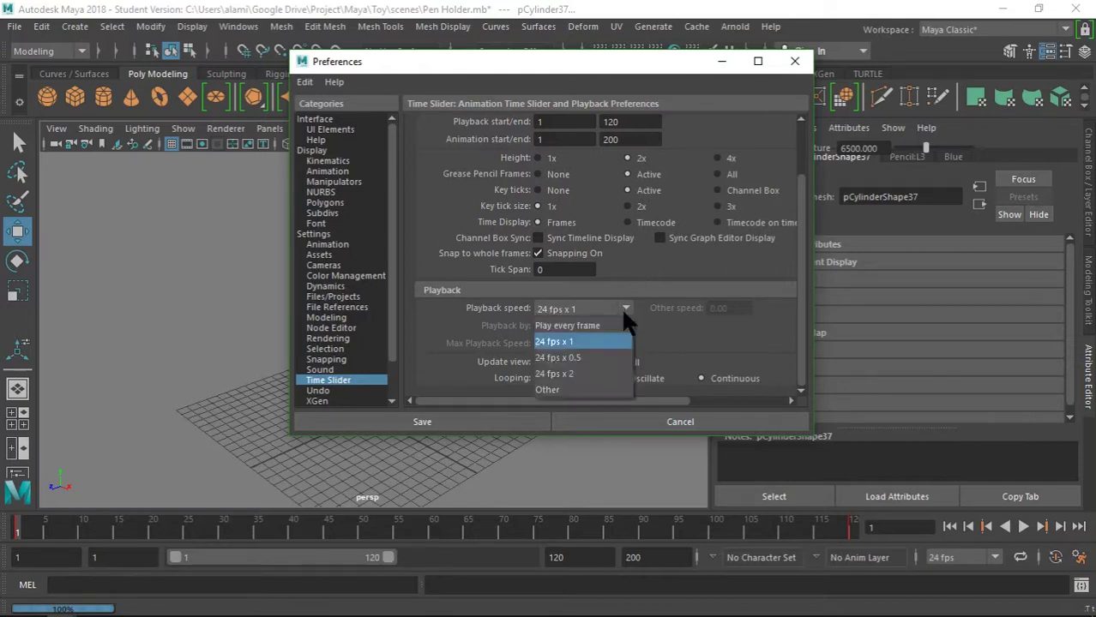
click(566, 375)
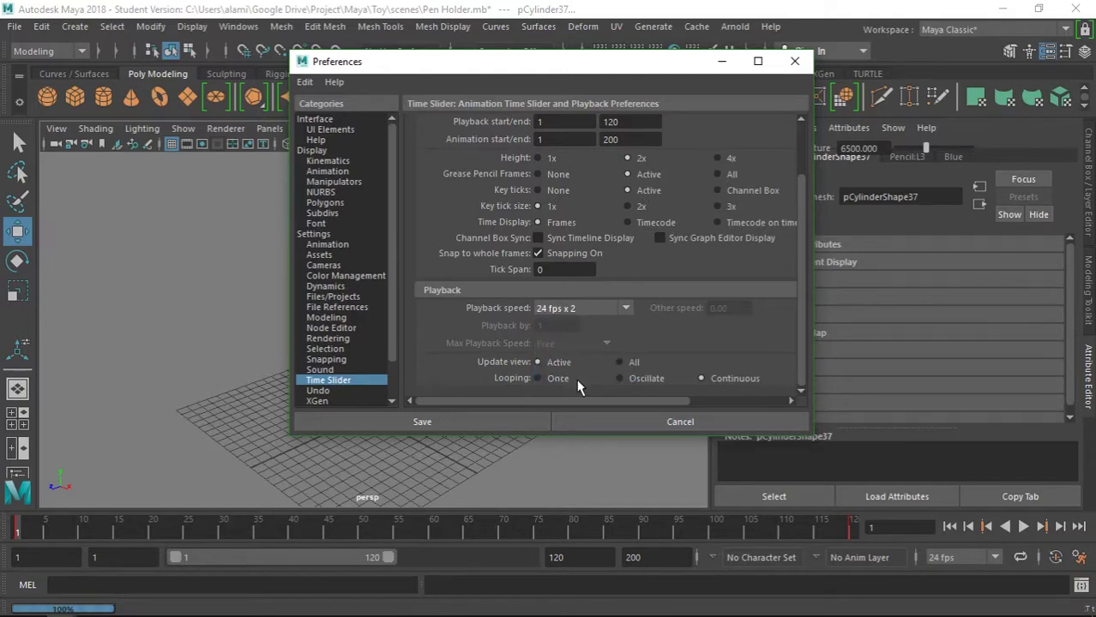
click(609, 320)
click(578, 387)
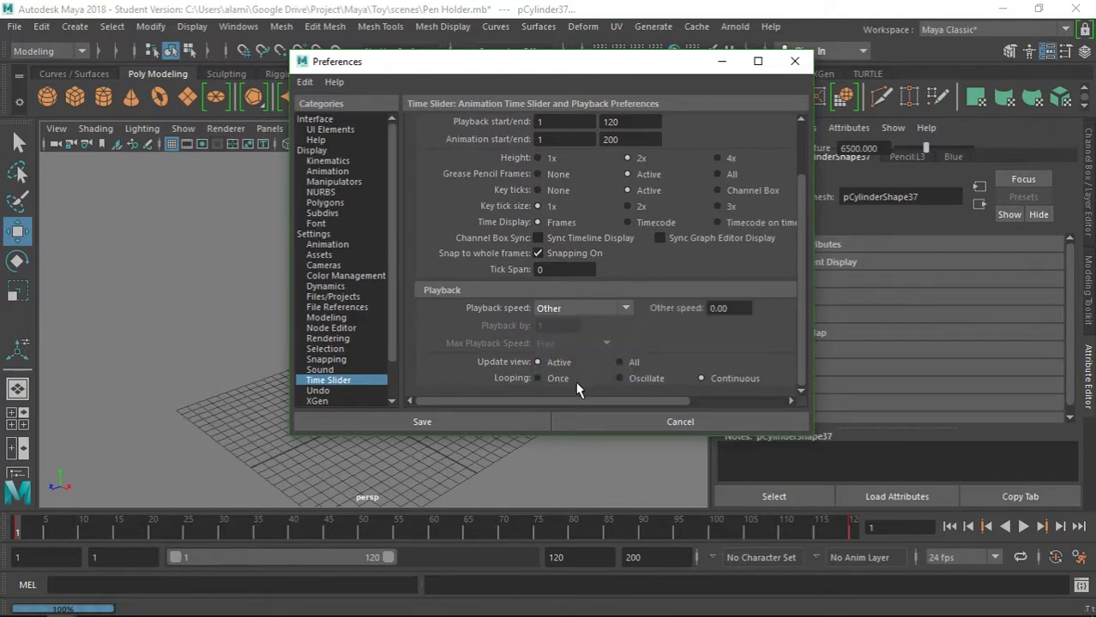
click(608, 305)
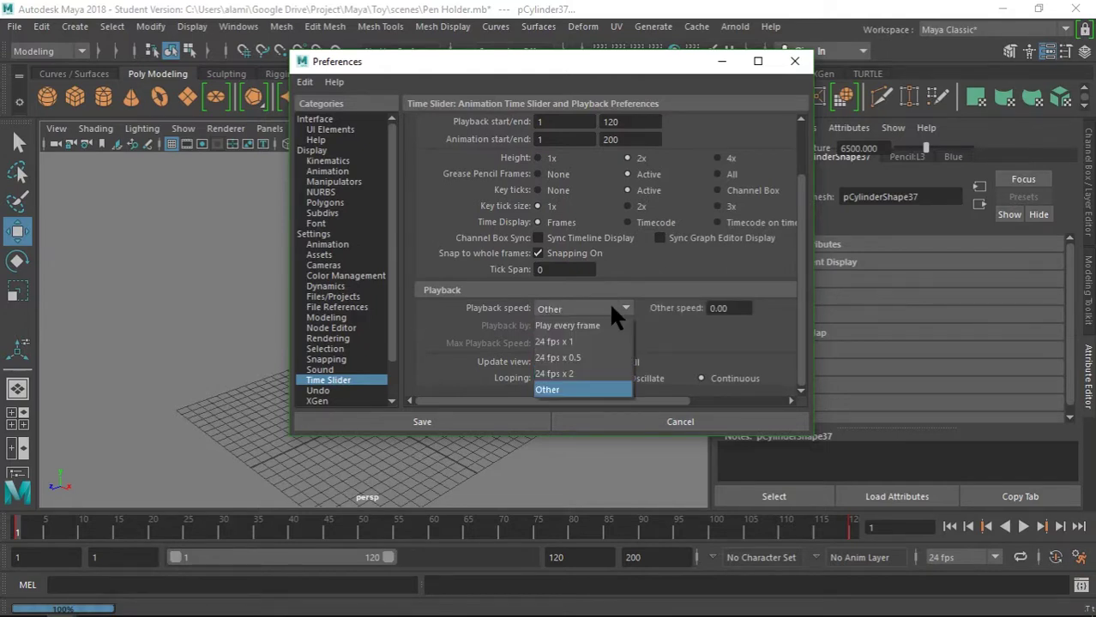
click(600, 347)
scroll(631, 357, up, 2)
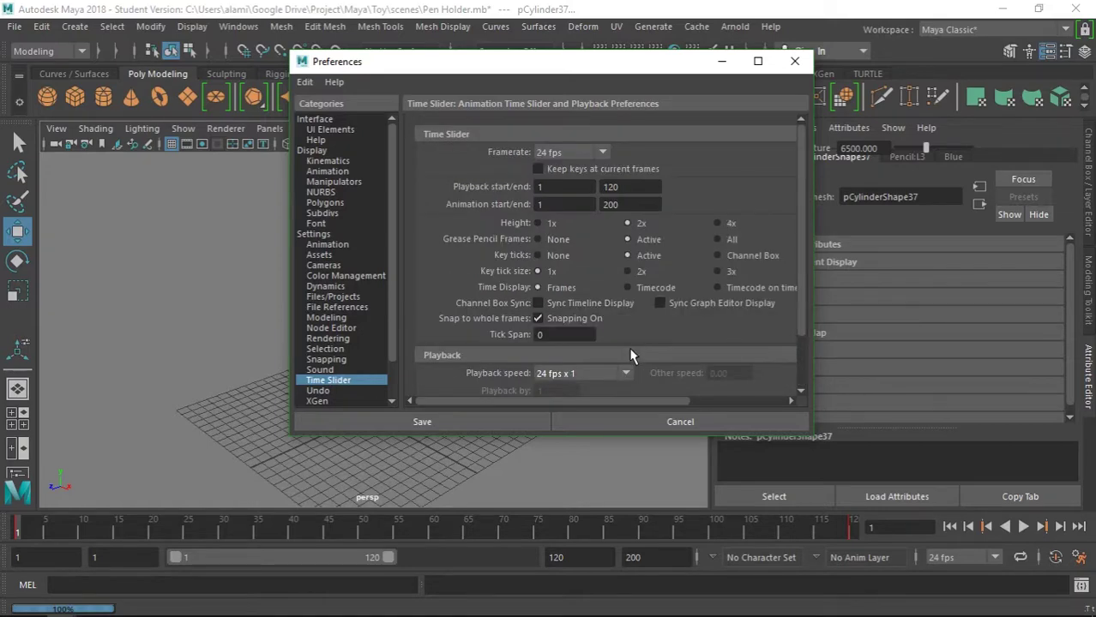
click(604, 154)
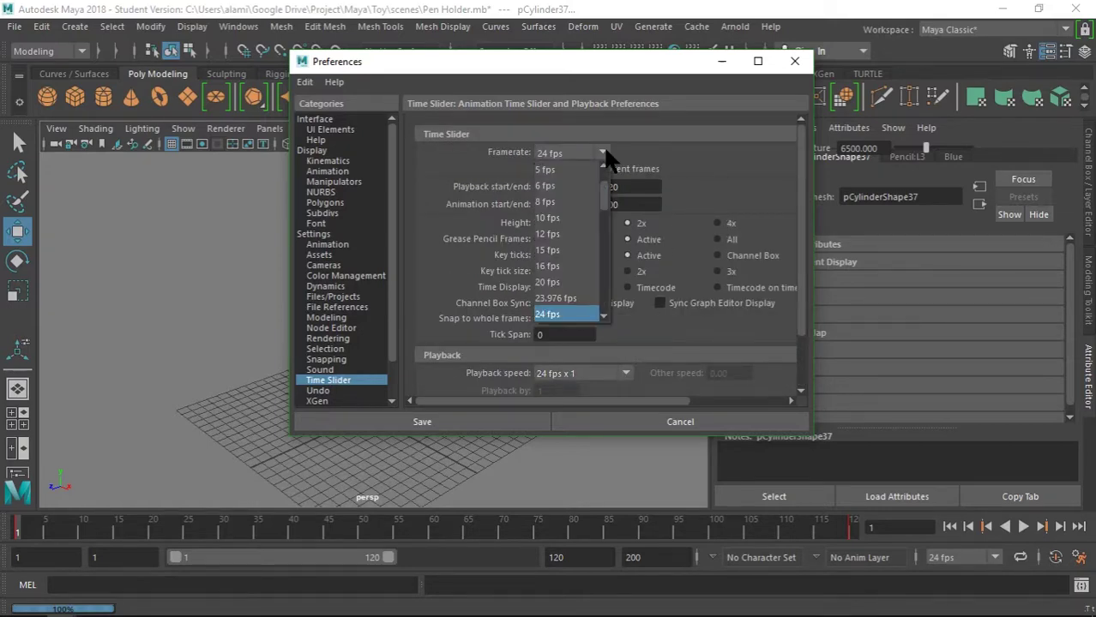
click(603, 149)
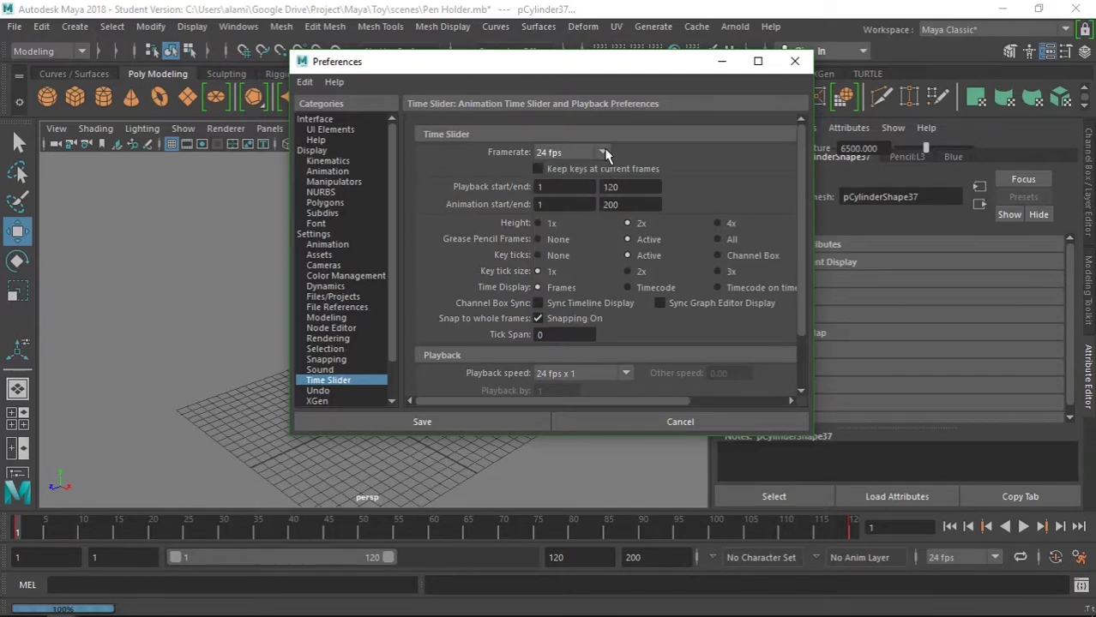
click(477, 424)
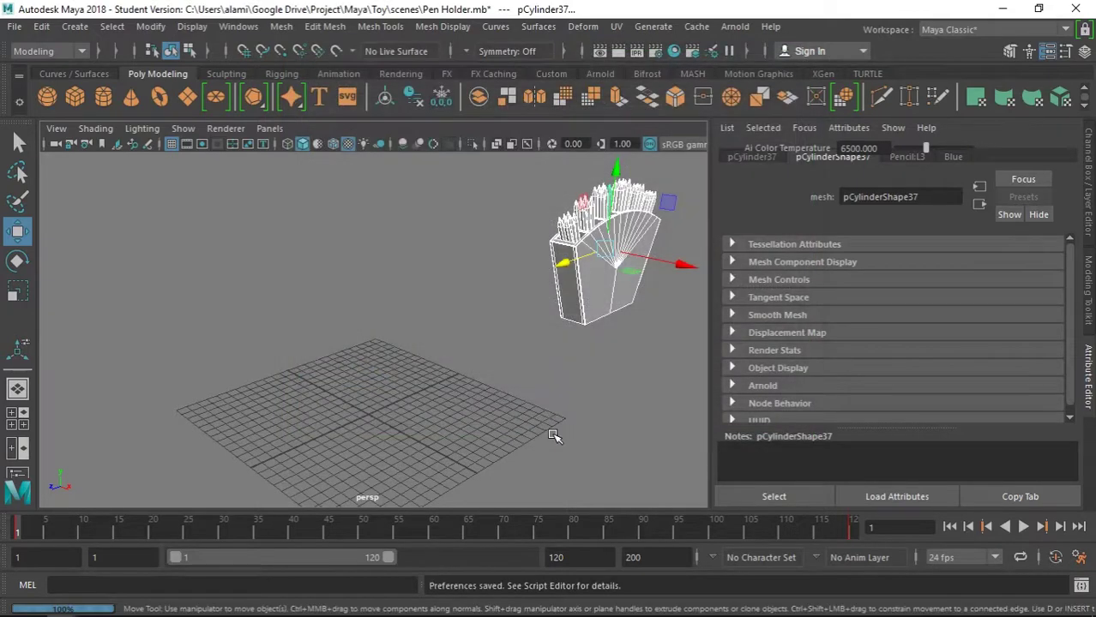
Play and stop the animation, mark Render in the Notepad checklist, and minimize Notepad
key(alt+v)
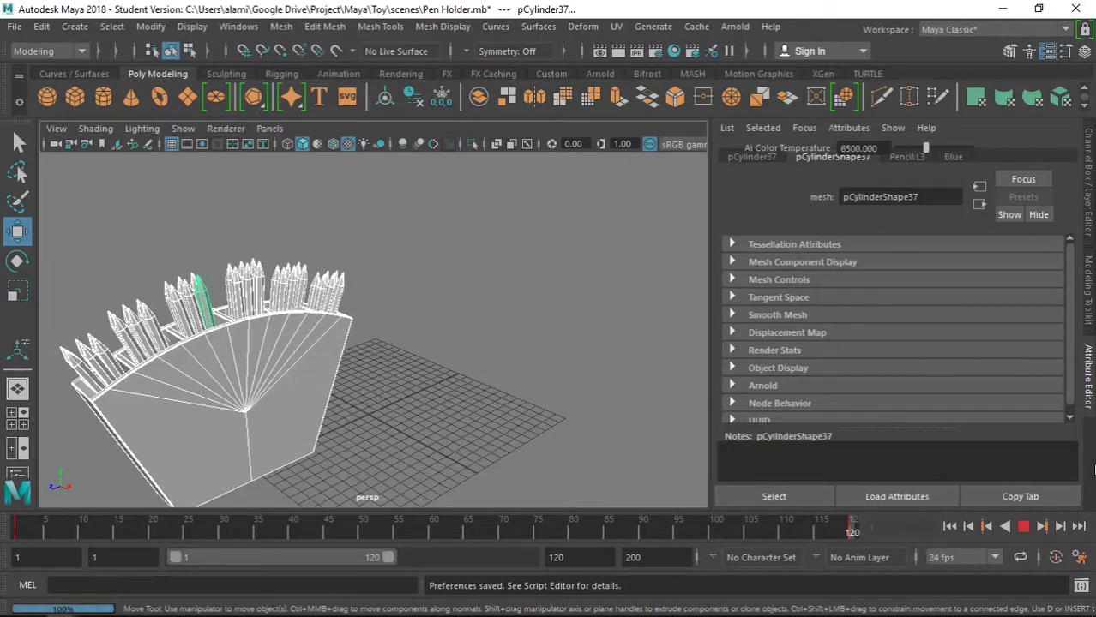
key(Escape)
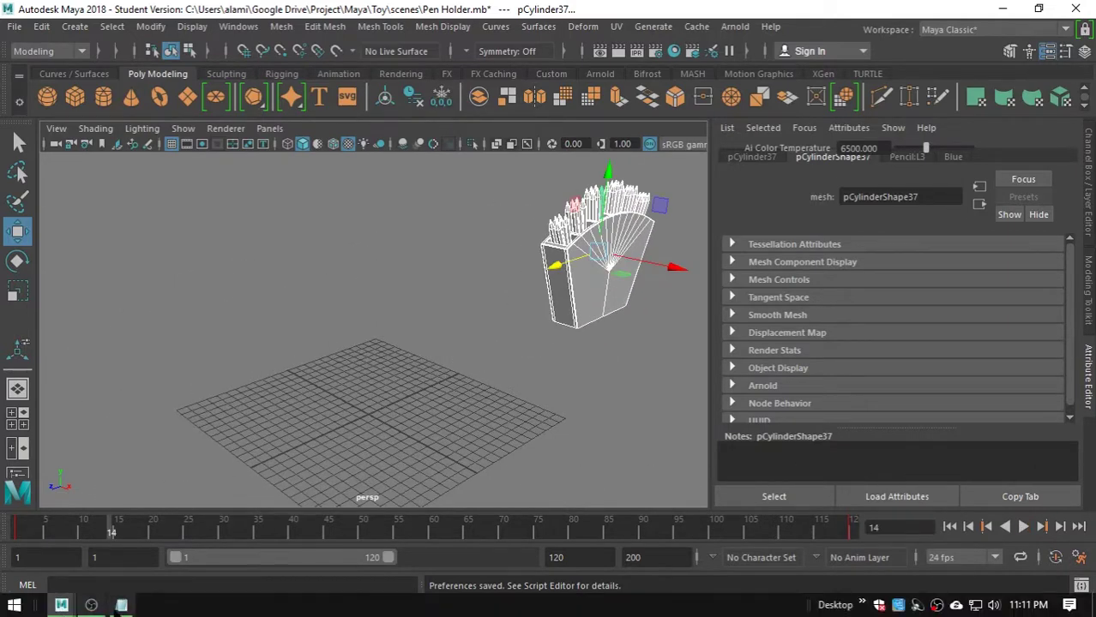
click(121, 605)
double_click(459, 196)
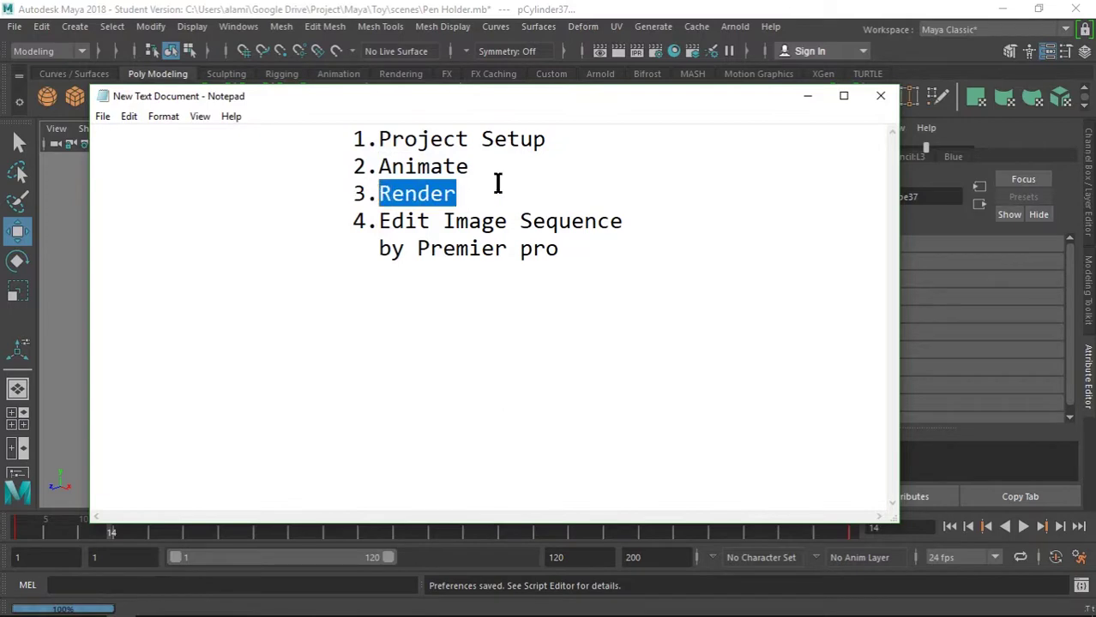
click(807, 95)
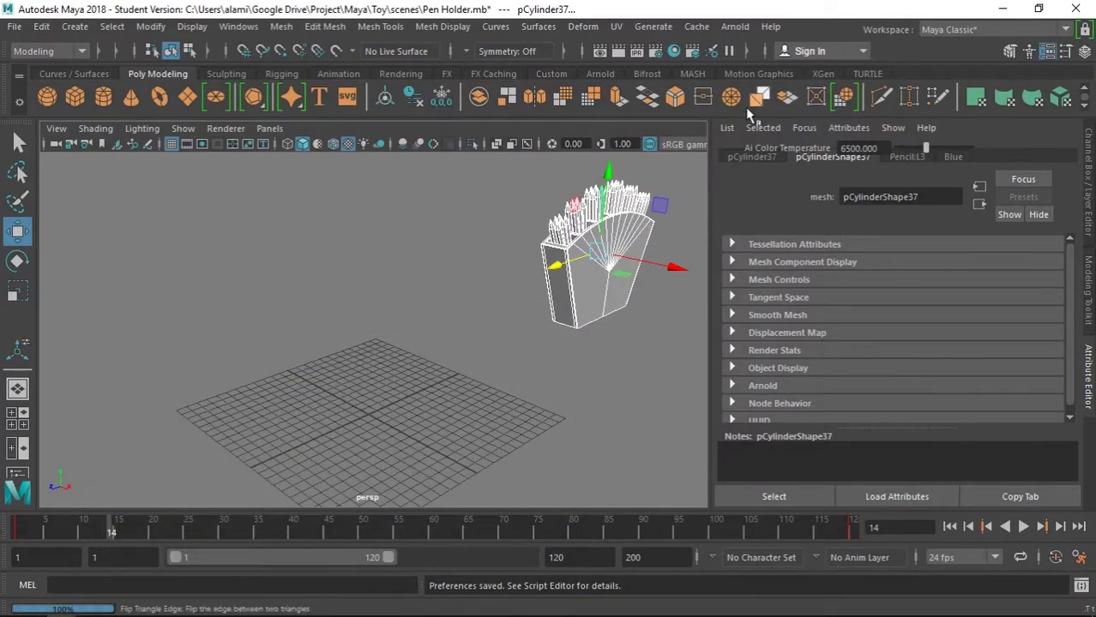
Open Render Settings full screen and leave the renderer set to Arnold Renderer
click(659, 51)
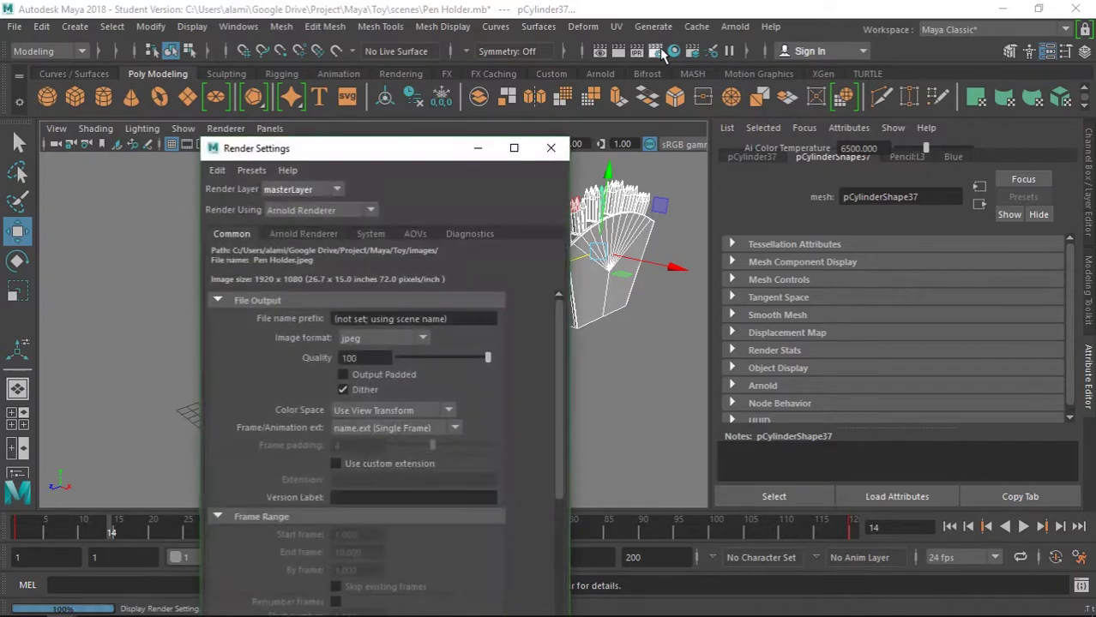
click(513, 147)
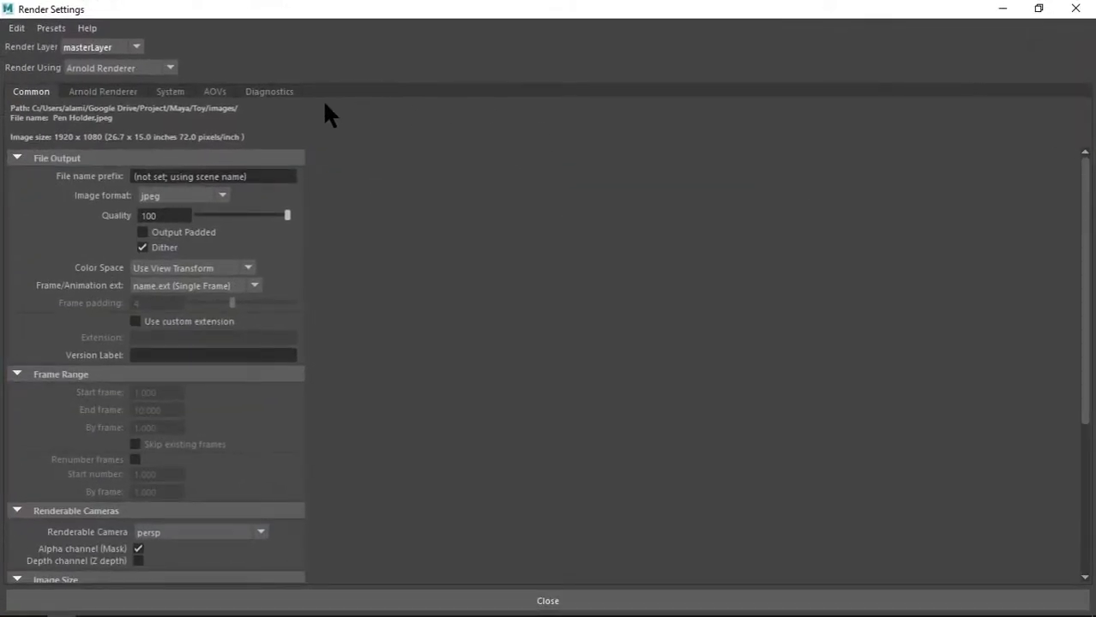
click(167, 67)
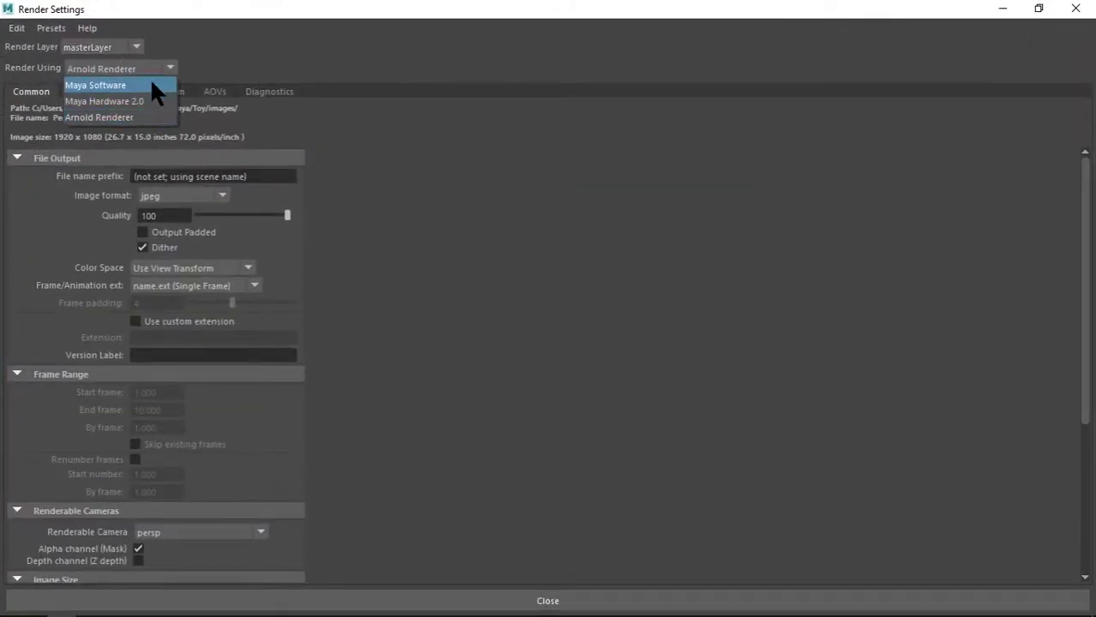
click(150, 82)
click(168, 69)
click(142, 97)
click(169, 71)
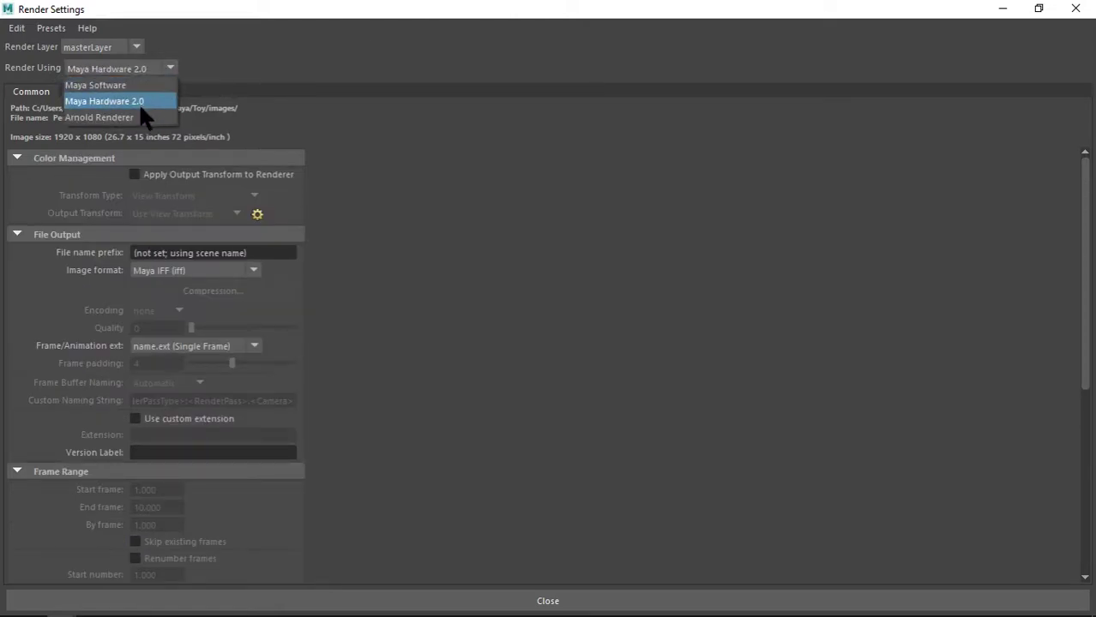
click(142, 117)
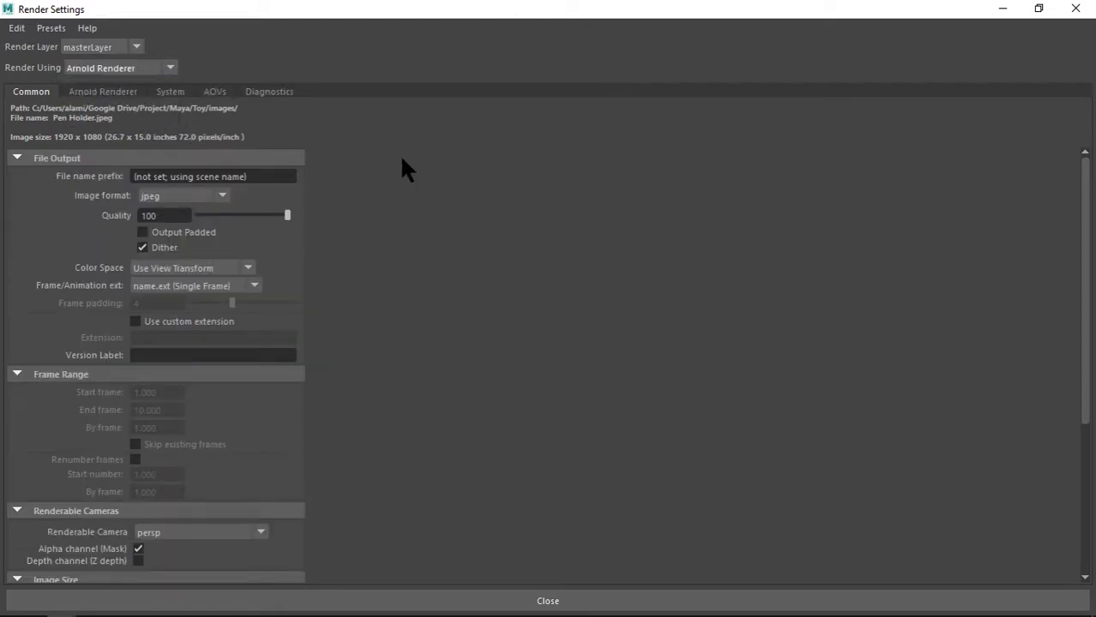
Keep jpeg output, set frame numbering to name_#.ext, and minimize Render Settings
click(222, 196)
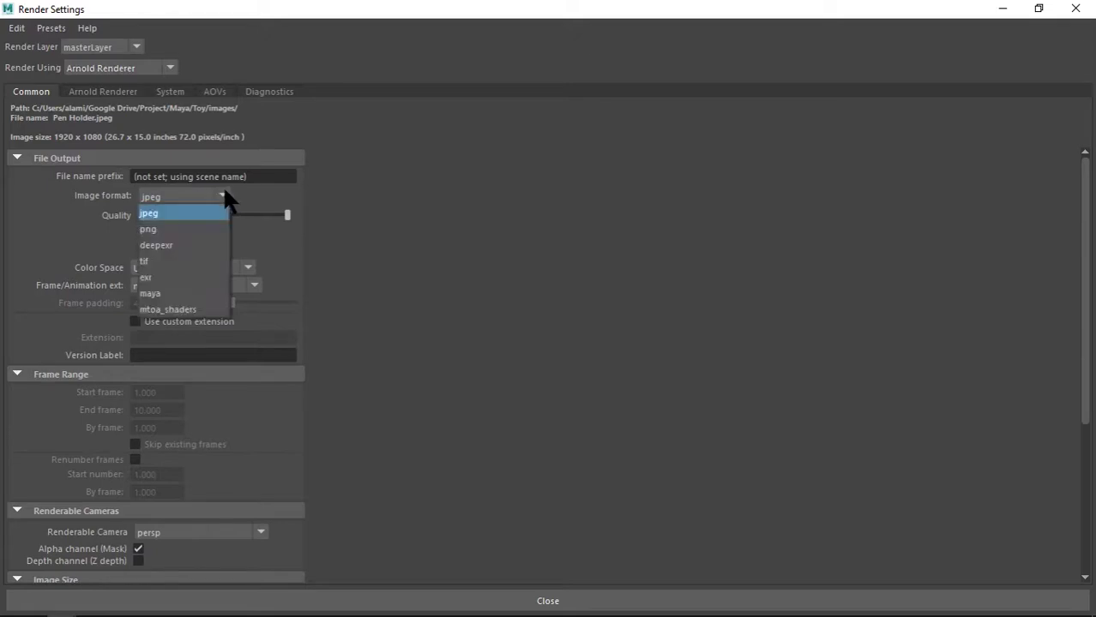
click(203, 215)
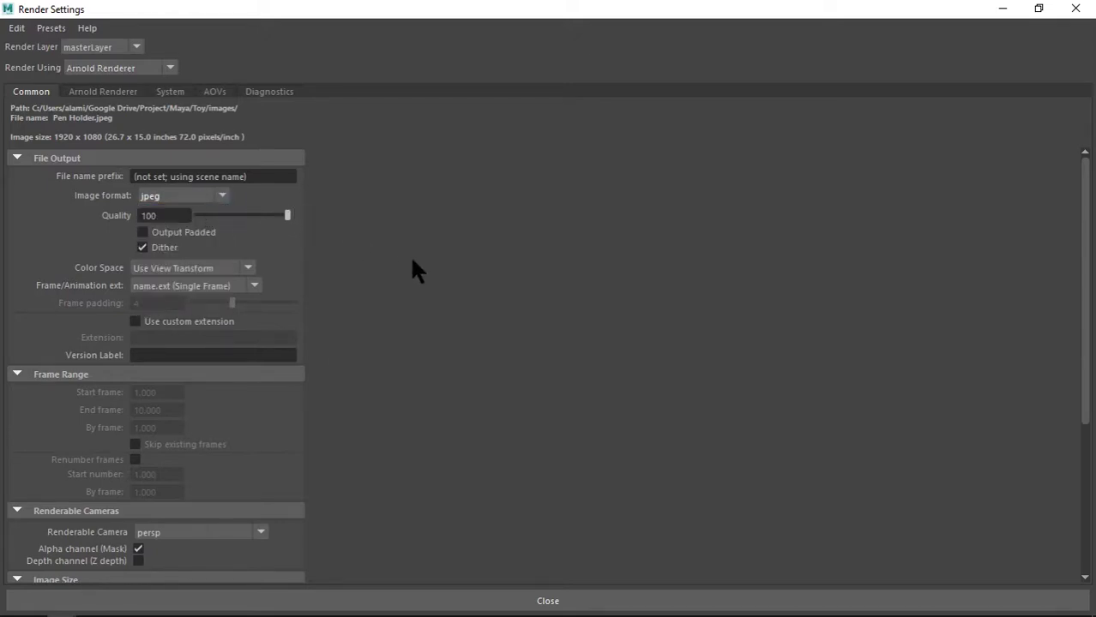
scroll(300, 368, down, 2)
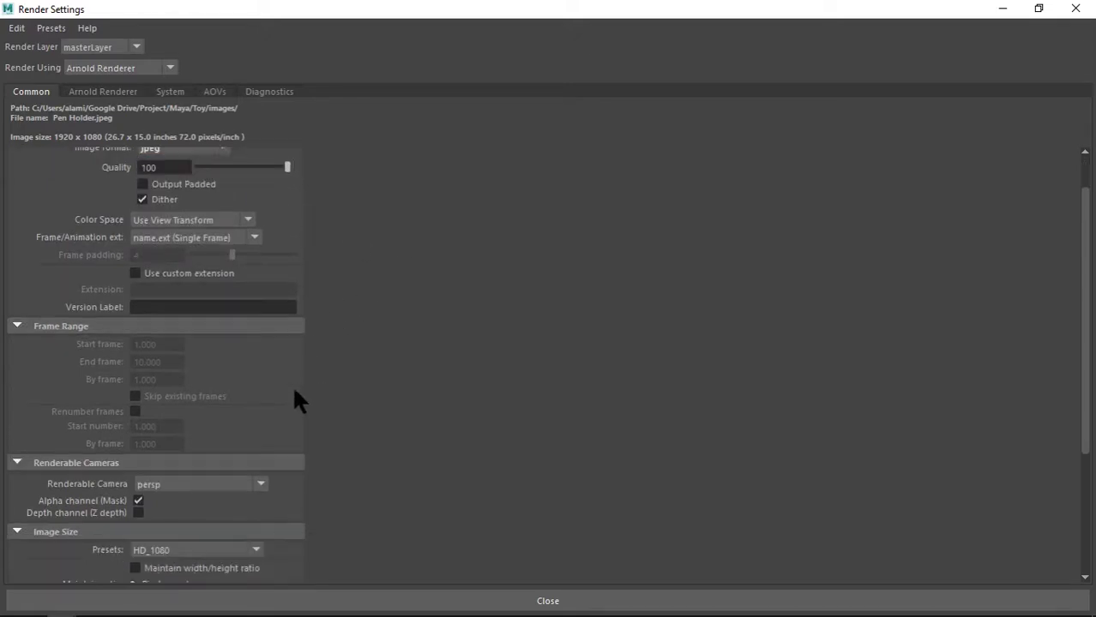
click(244, 231)
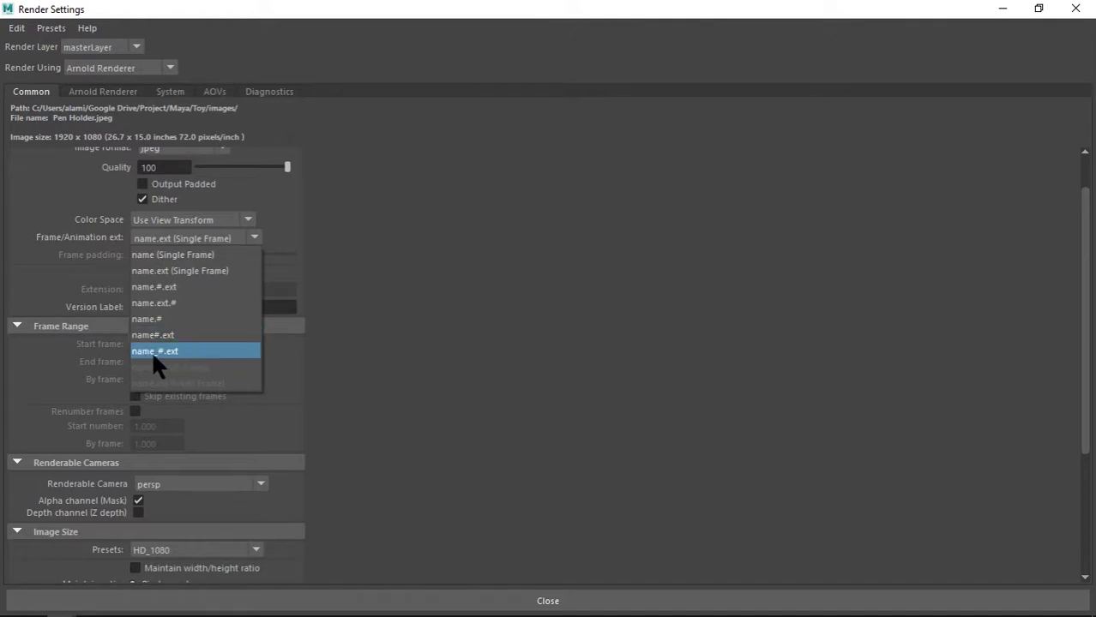
click(194, 359)
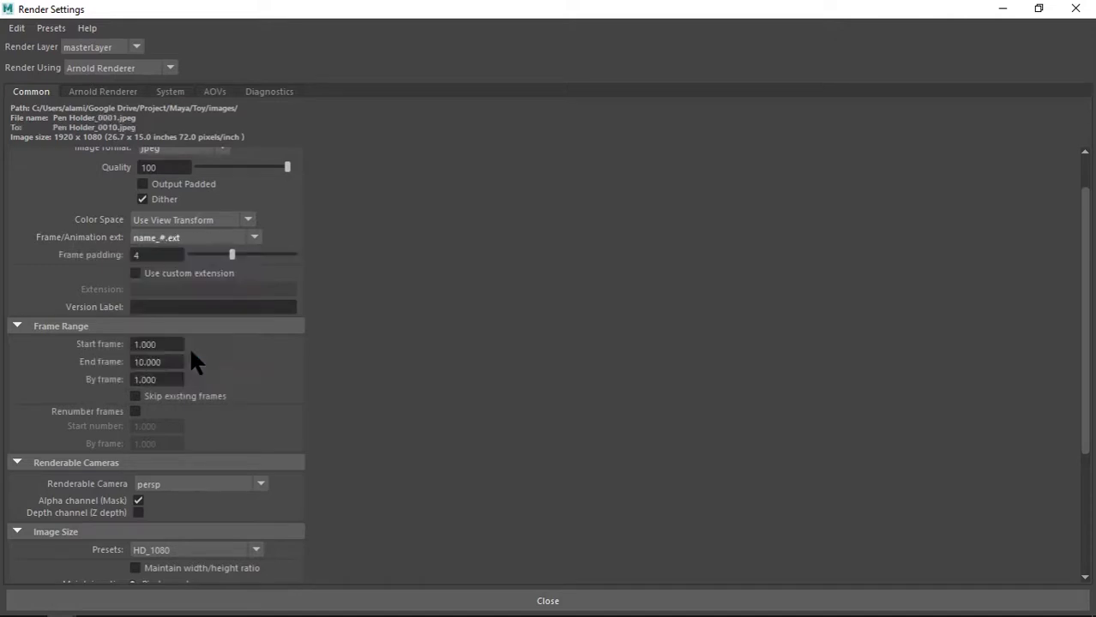
scroll(283, 335, down, 2)
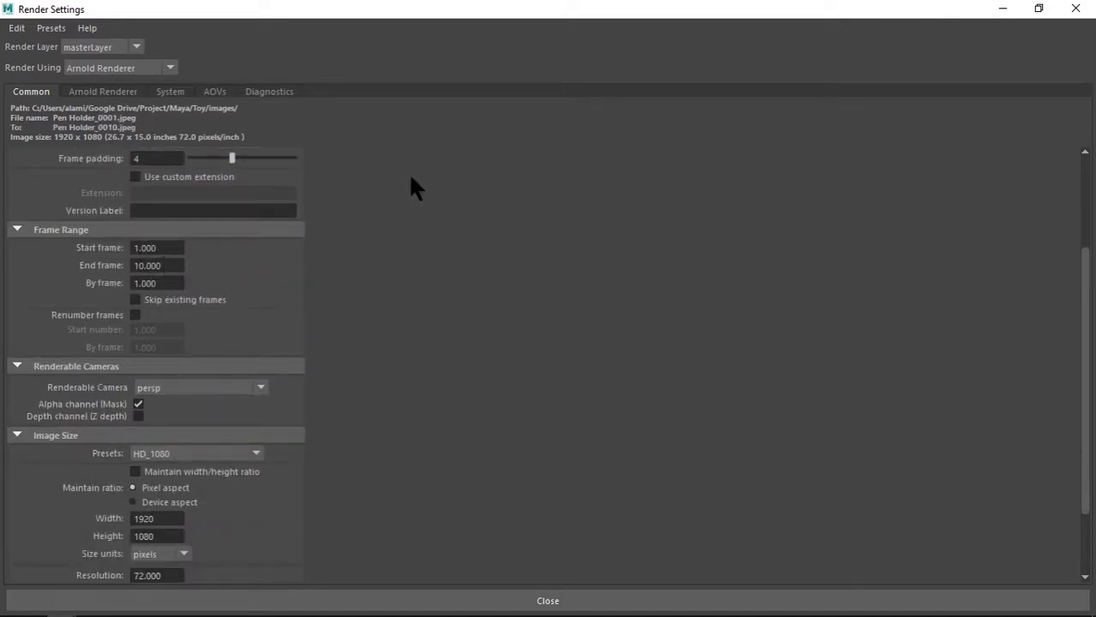
click(1000, 11)
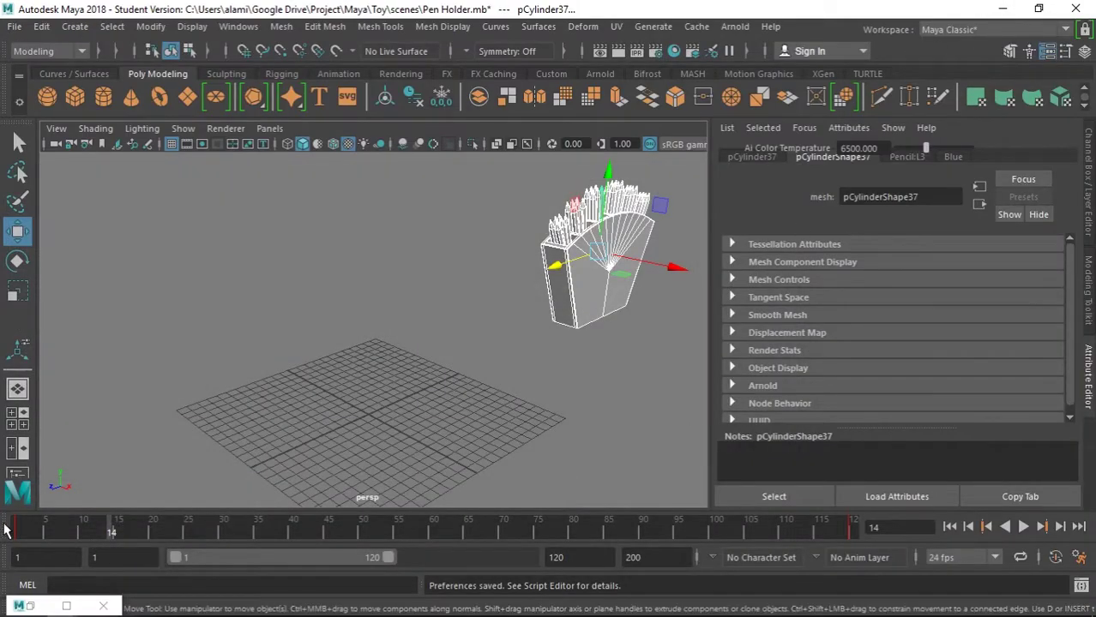
Move the time slider to the last frame, 120, and show pCylinder37's channel values
click(847, 537)
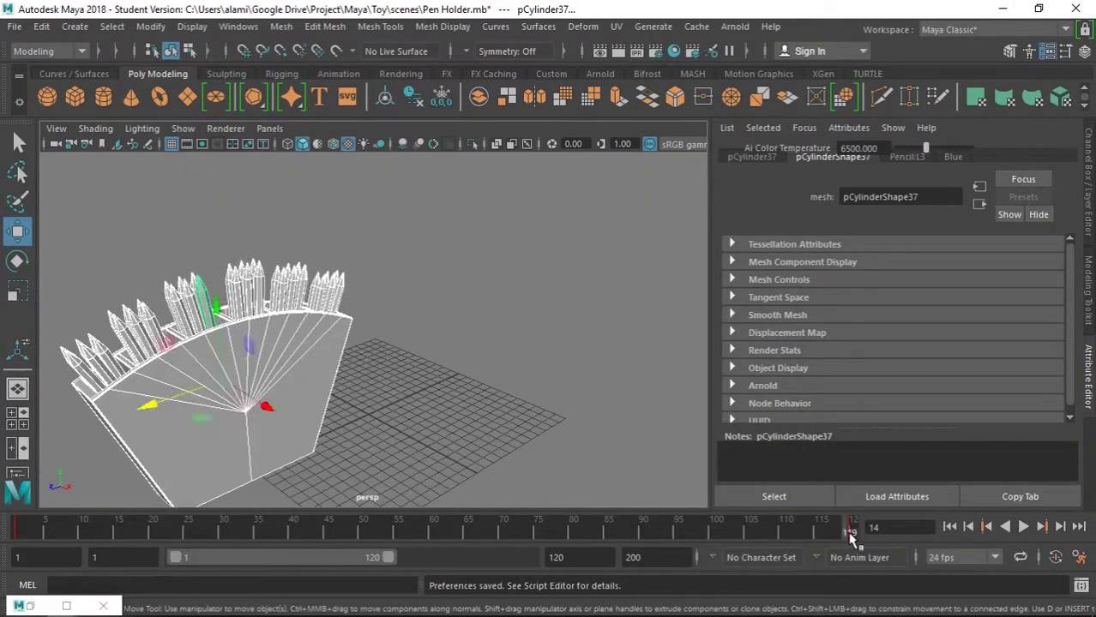
click(851, 539)
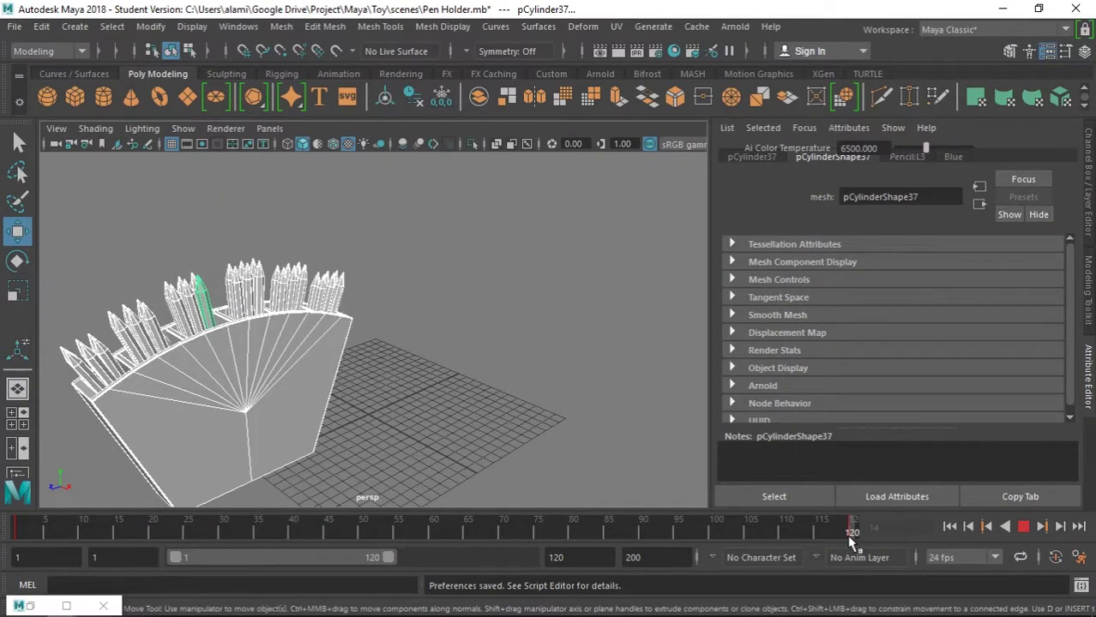
click(851, 538)
key(ctrl+a)
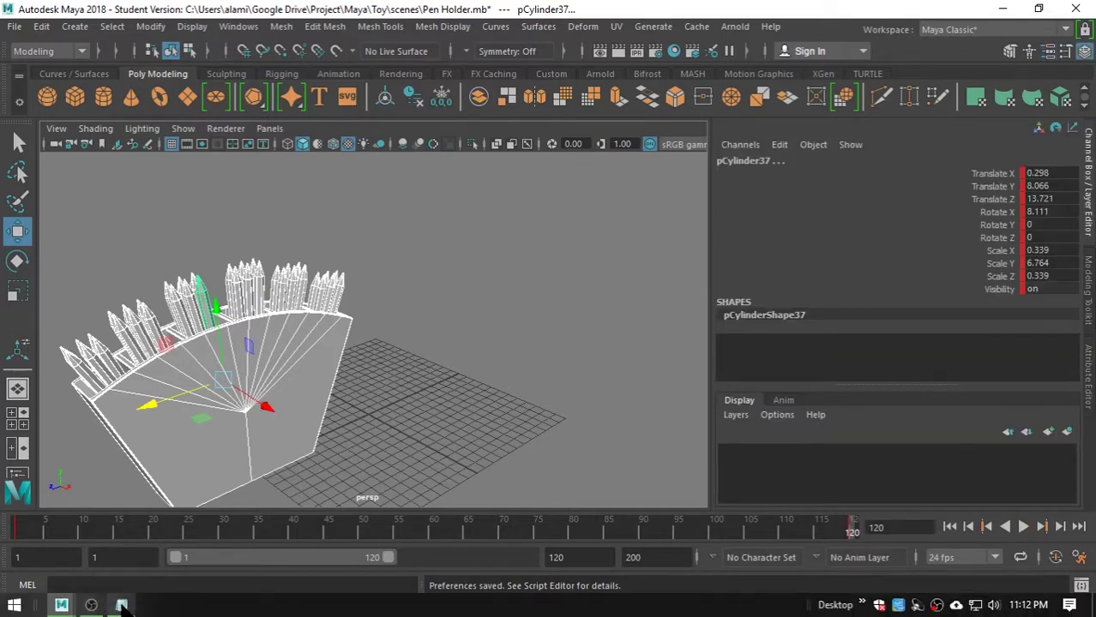
Set the render End frame to 120 and the renderable camera to persp, then close Render Settings
click(69, 606)
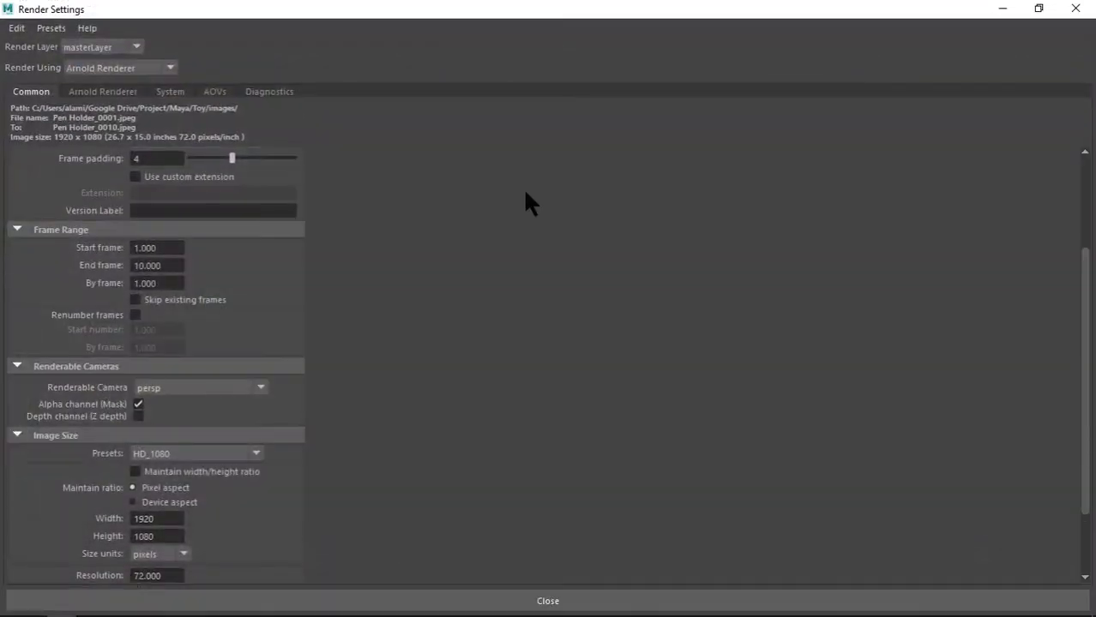
double_click(139, 266)
text(120)
drag(1085, 283, 1088, 352)
click(232, 296)
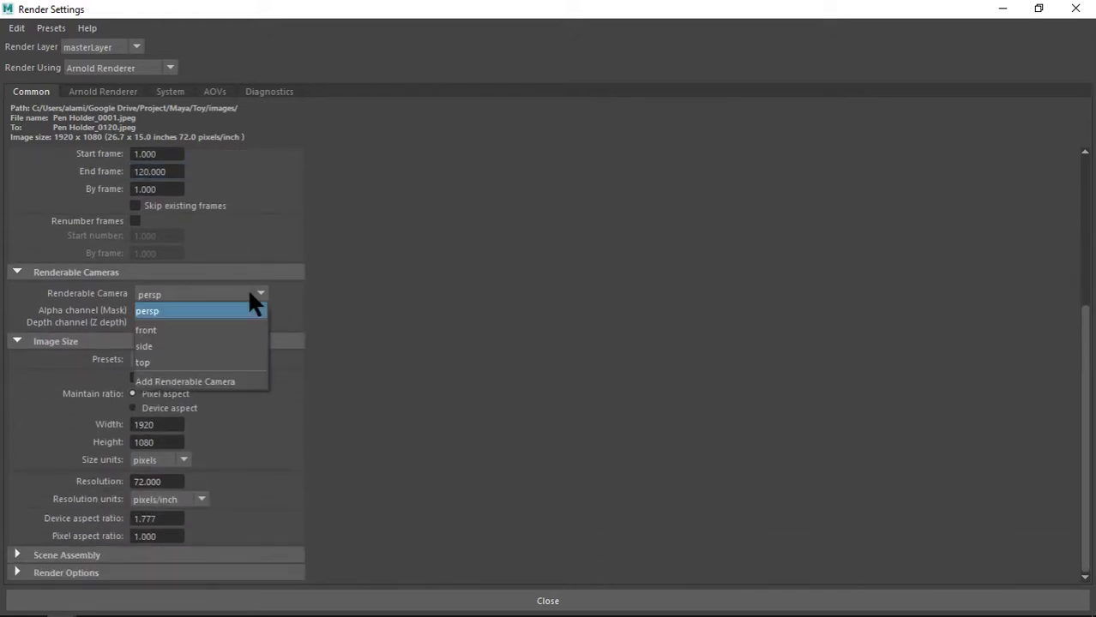
click(253, 300)
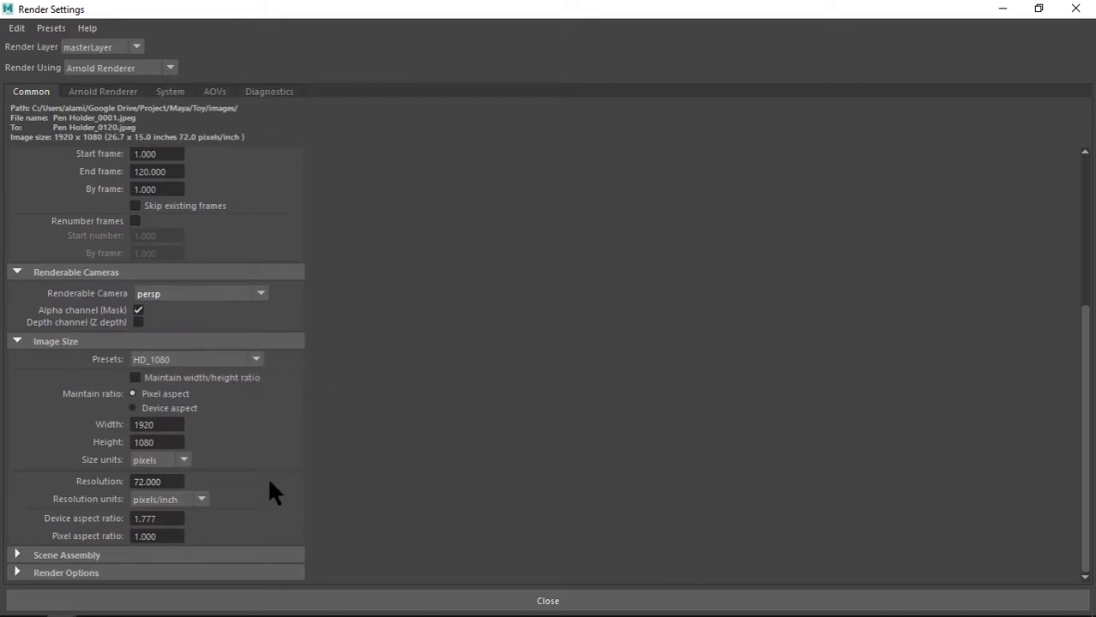
scroll(268, 477, up, 5)
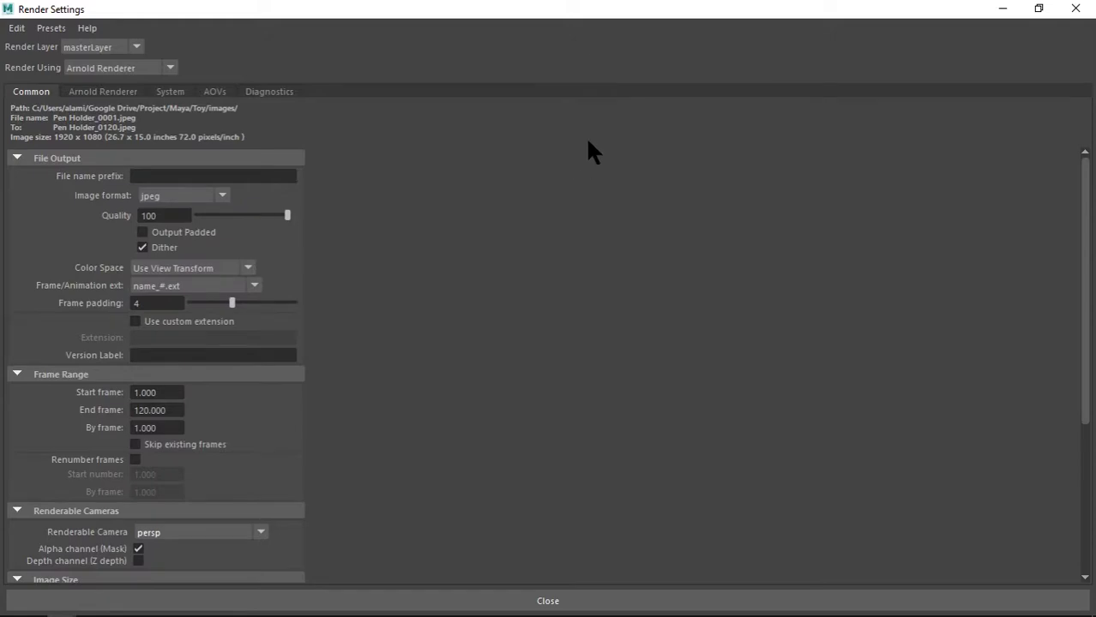
click(600, 600)
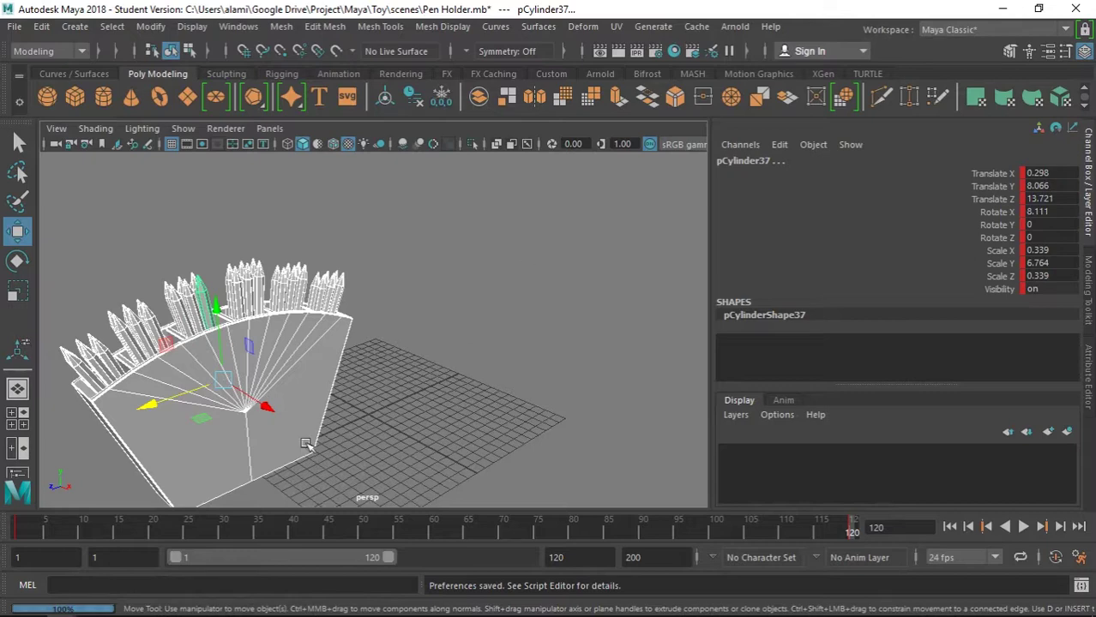
Play the animation, switch to the Rendering menu set, and run Render Sequence
key(alt+v)
key(alt+v)
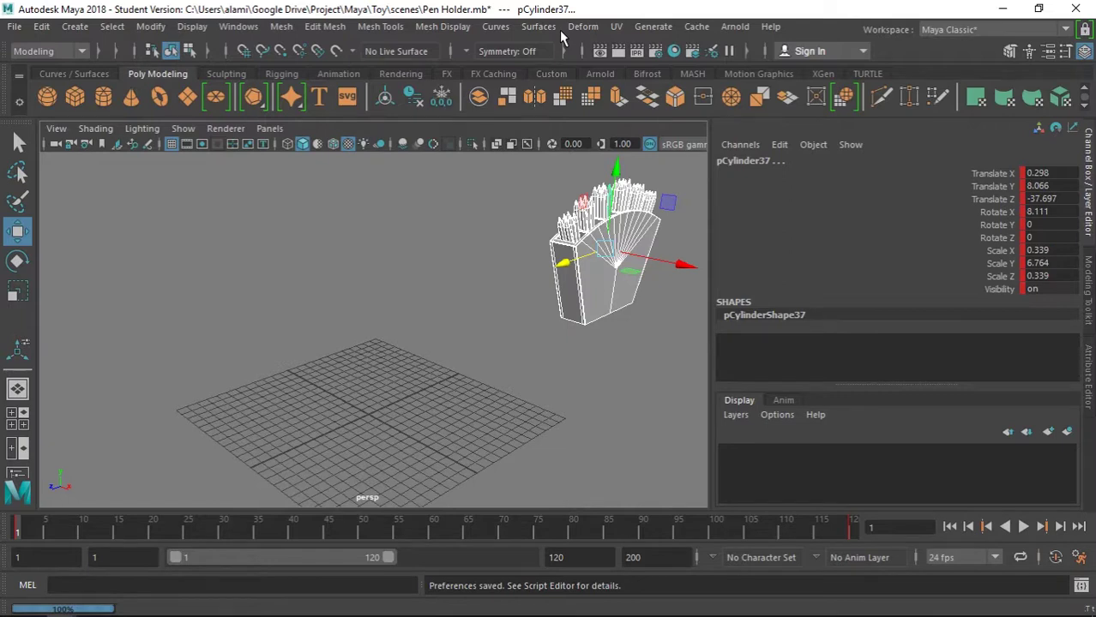
click(83, 51)
click(40, 133)
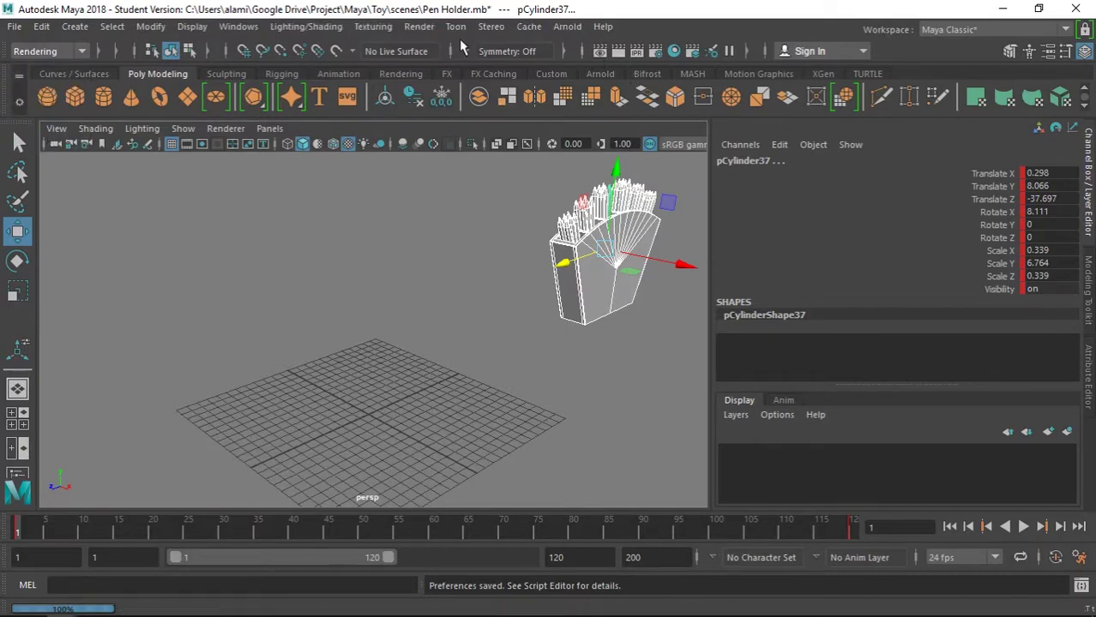
click(421, 27)
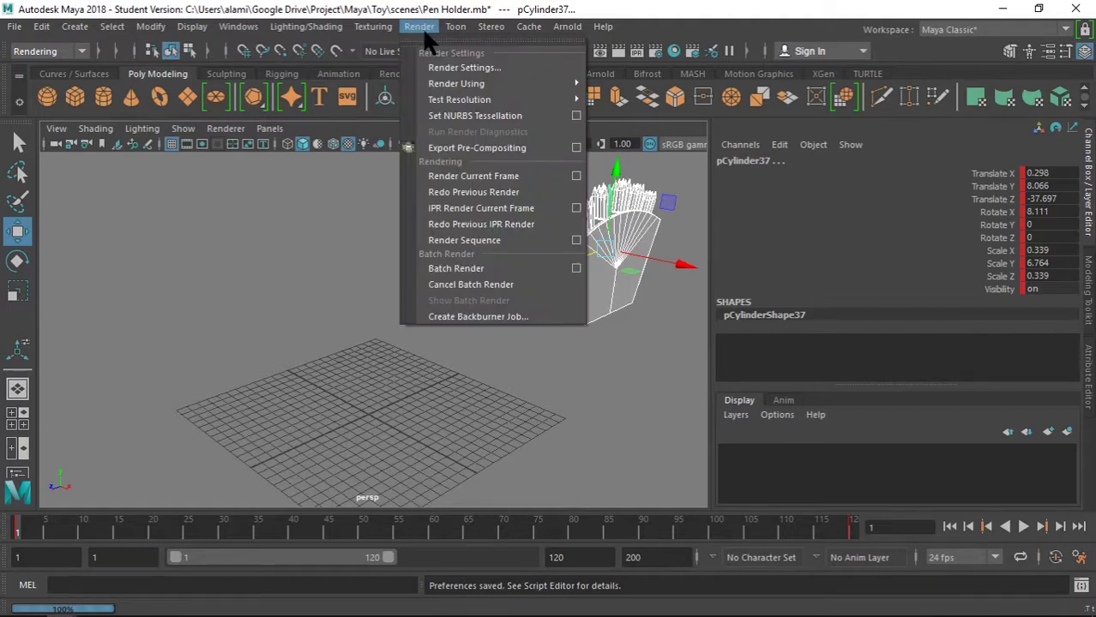
click(478, 262)
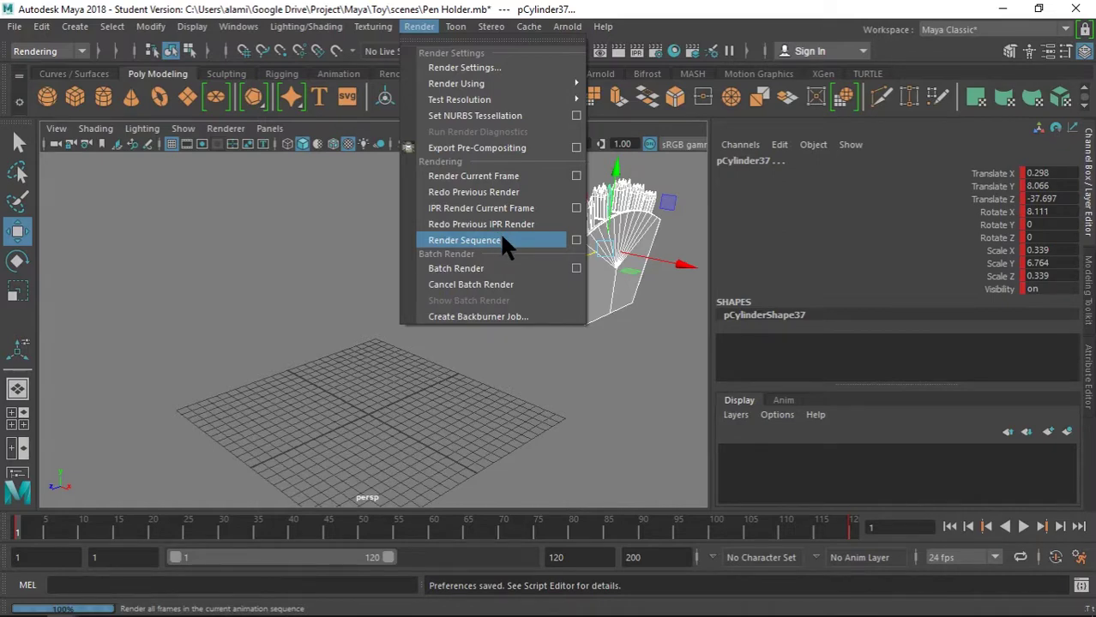
click(504, 242)
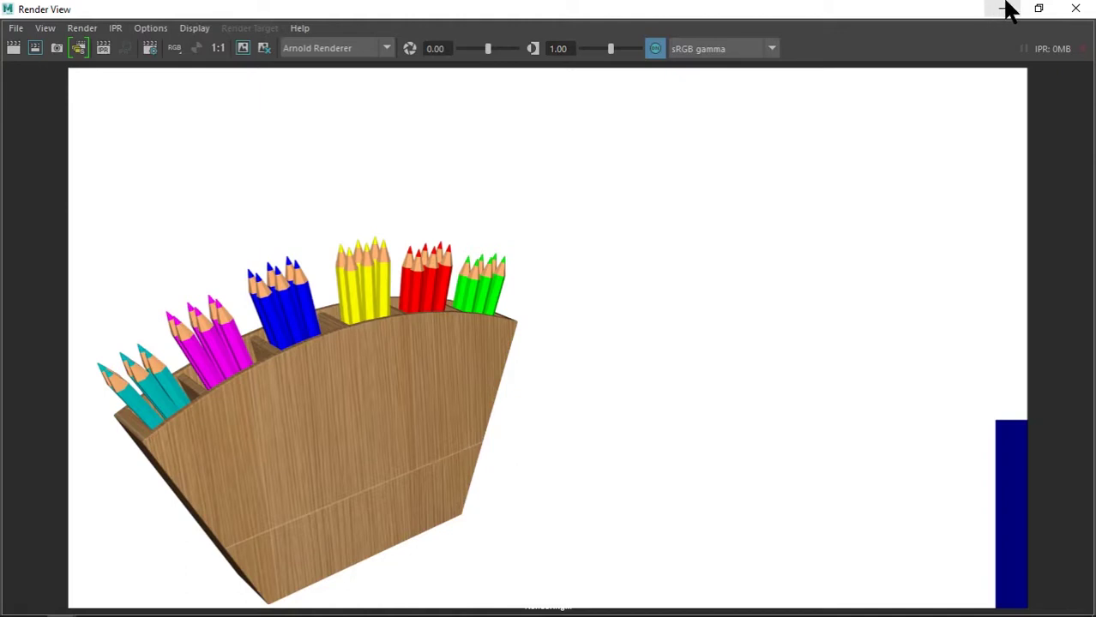
Close Render View, play the animation in the viewport with Alt+V, and minimize Maya
click(1075, 8)
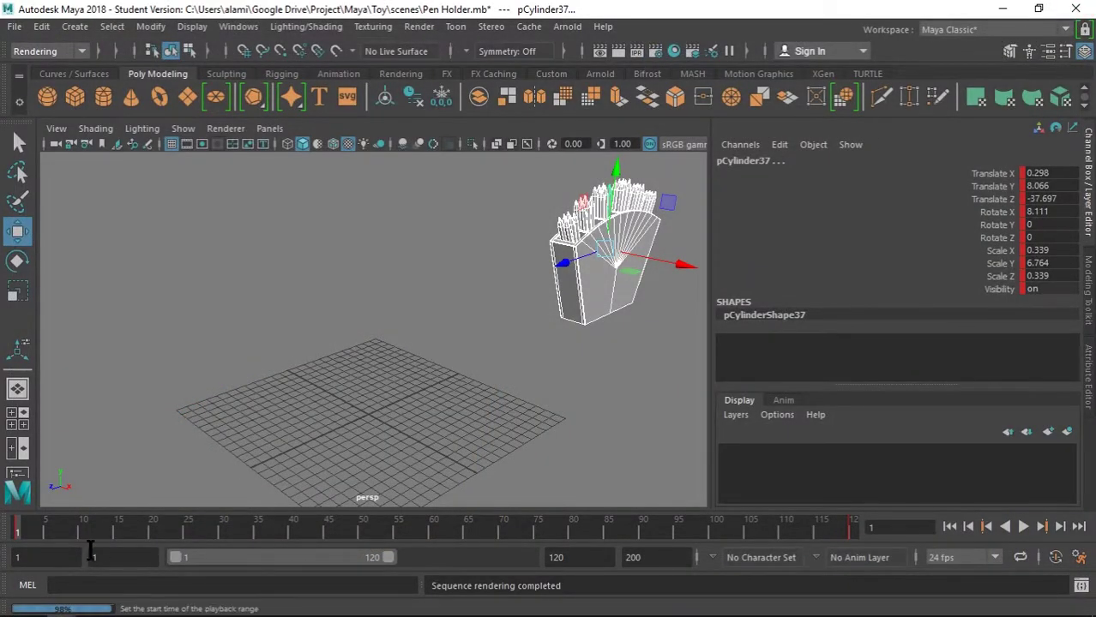
key(alt+v)
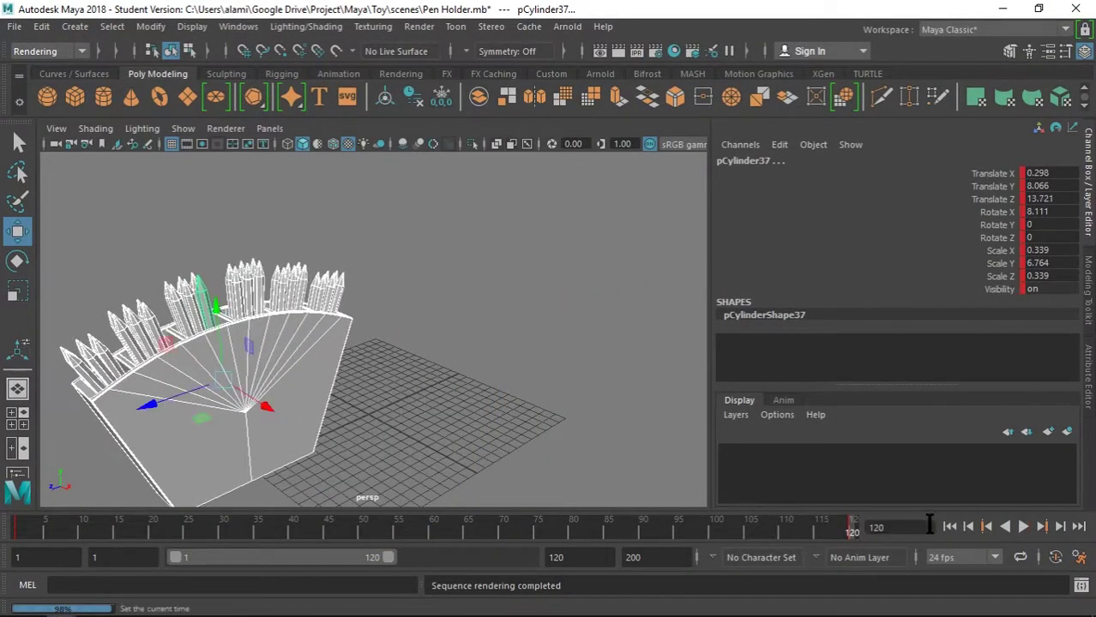
click(1002, 9)
Refresh the desktop several times from its context menu
right_click(371, 283)
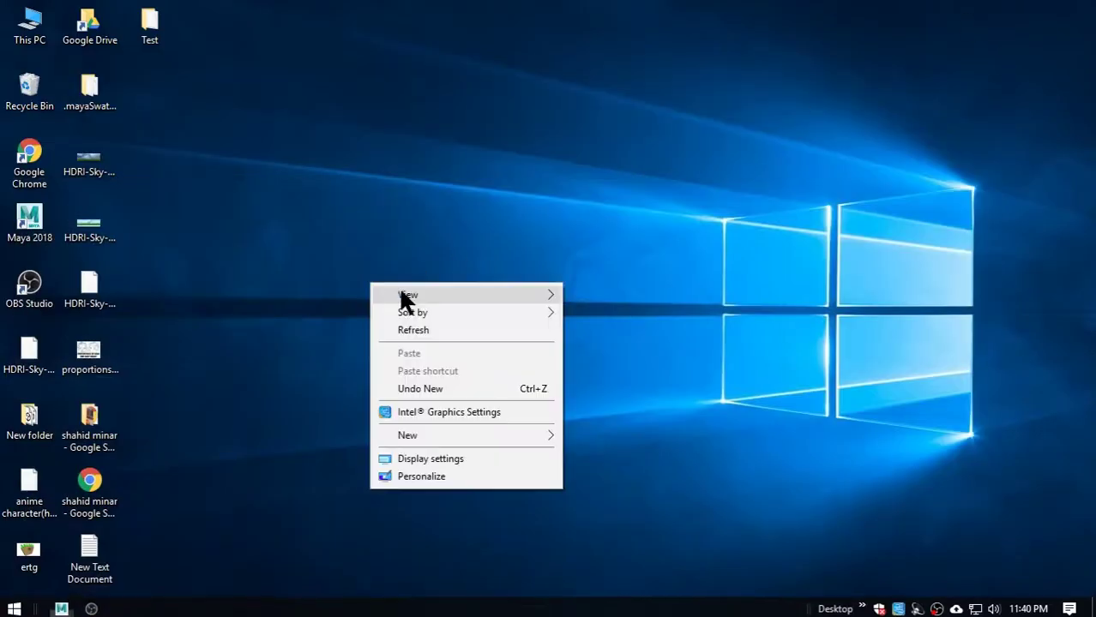
click(422, 324)
right_click(425, 320)
click(433, 367)
right_click(357, 197)
click(404, 243)
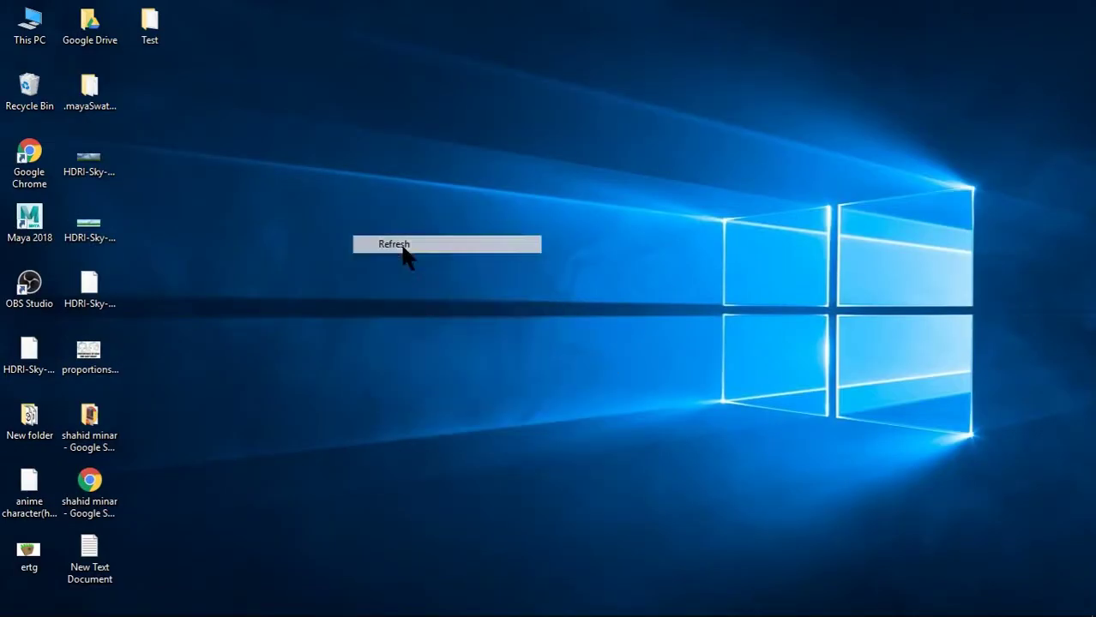
right_click(407, 249)
click(465, 296)
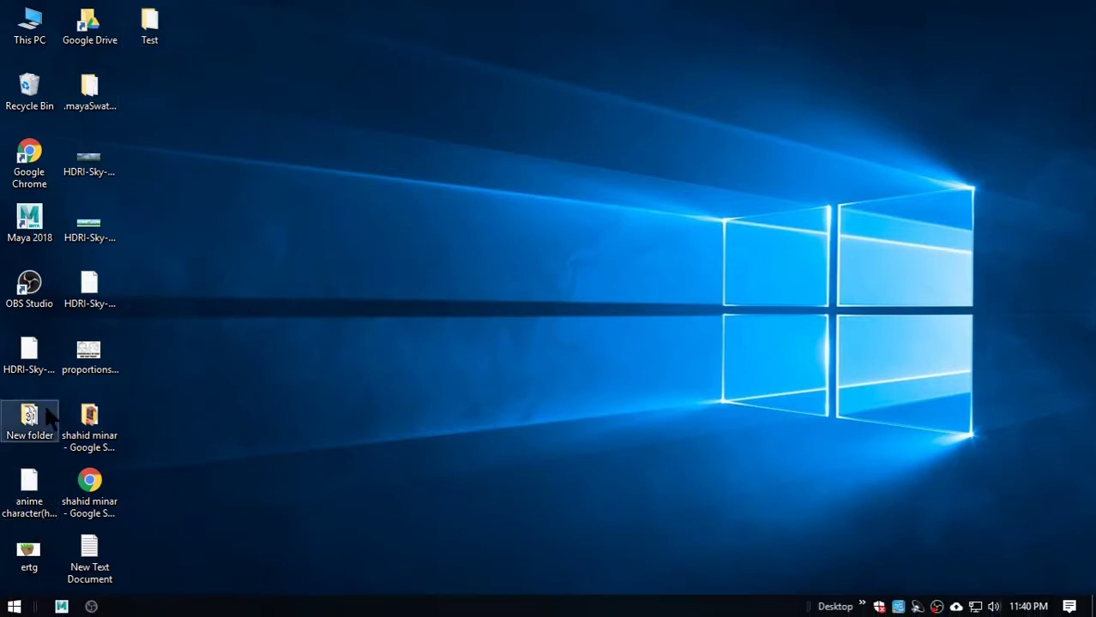
Open Google Drive > Project > Maya > Toy > images to list the rendered frames
double_click(89, 26)
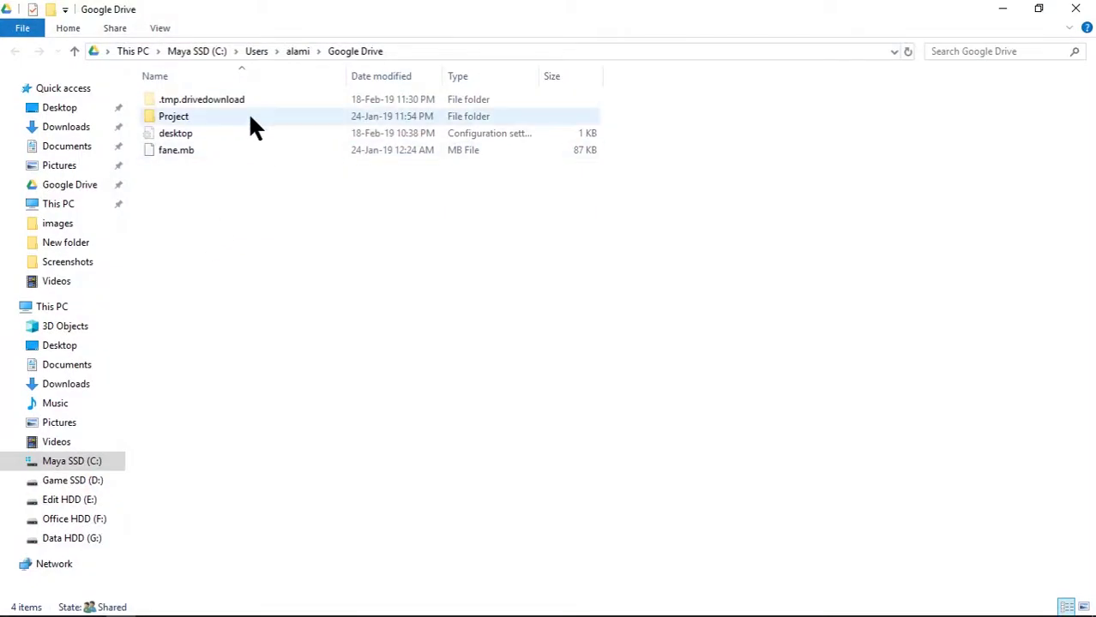
double_click(249, 115)
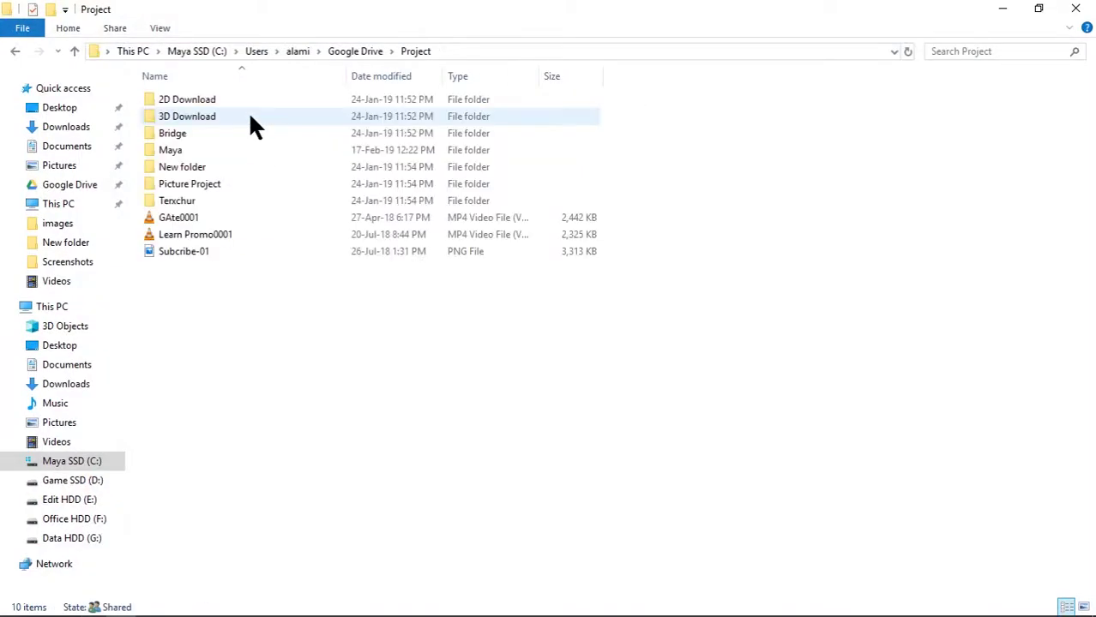
double_click(224, 152)
double_click(209, 265)
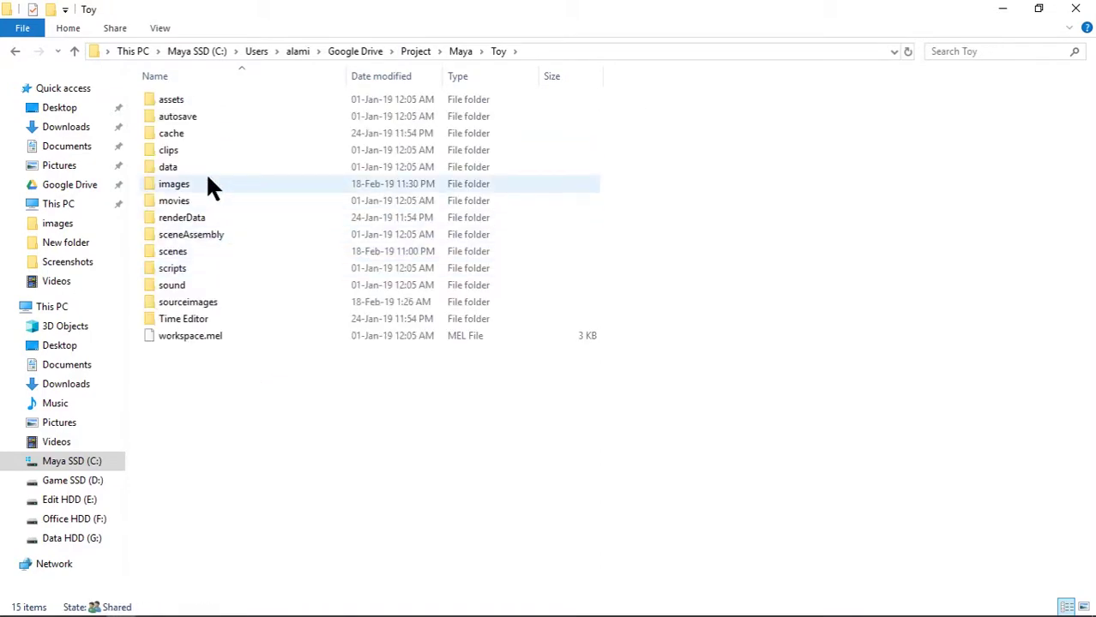
double_click(176, 183)
scroll(1091, 337, down, 2)
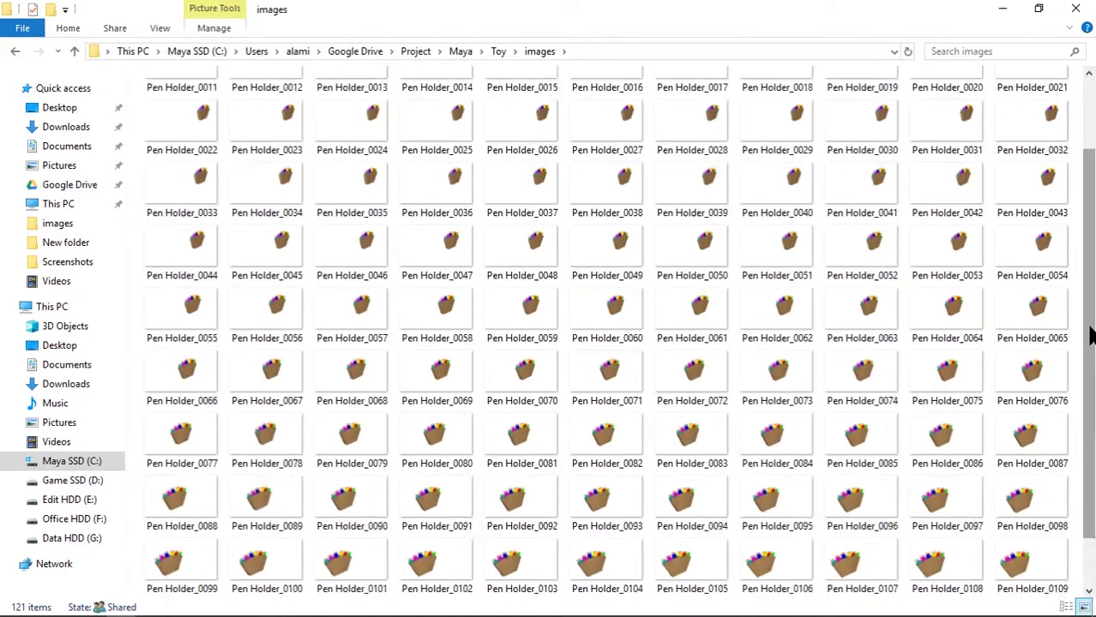
scroll(1089, 338, up, 2)
scroll(1086, 342, down, 3)
scroll(1085, 342, up, 3)
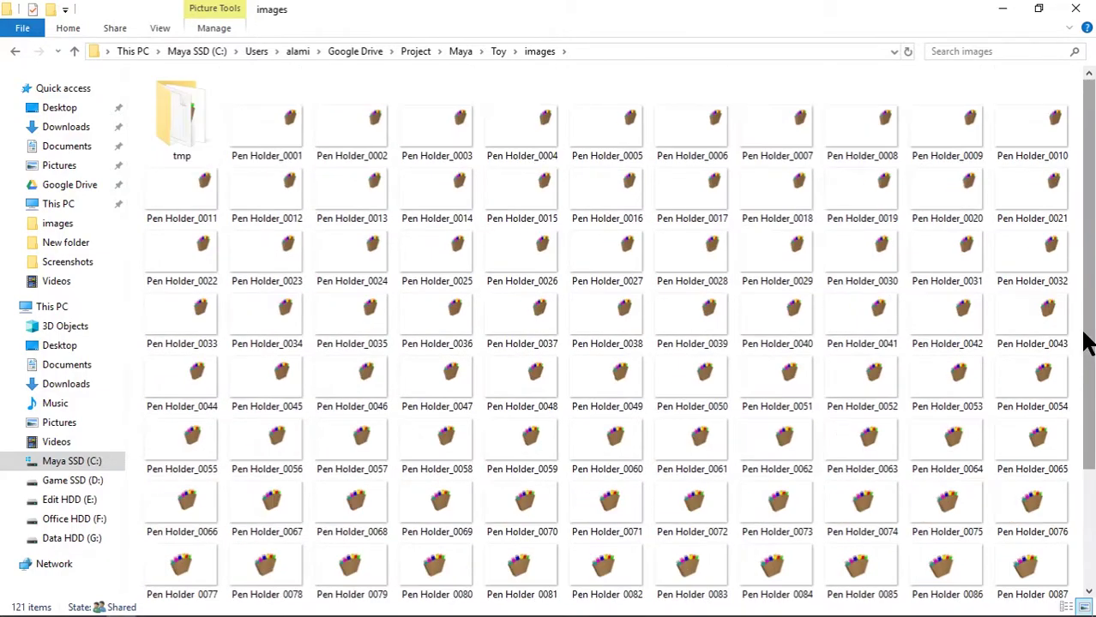
Preview frames Pen Holder_0001, _0120, _0119 and _0082 full size in Photos
double_click(289, 127)
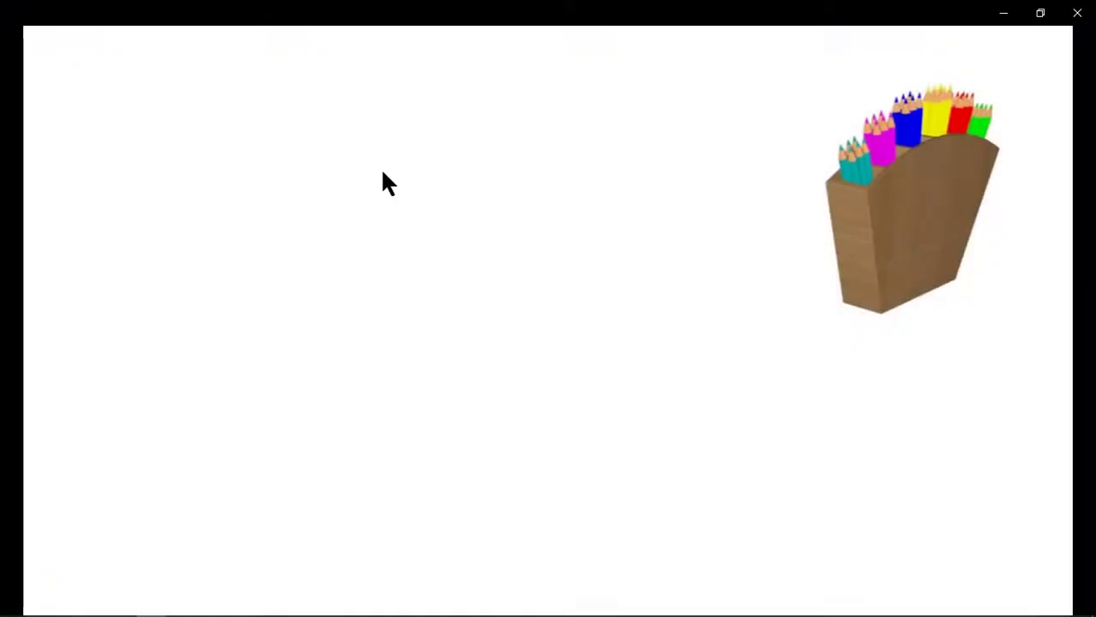
click(1076, 12)
scroll(969, 563, down, 3)
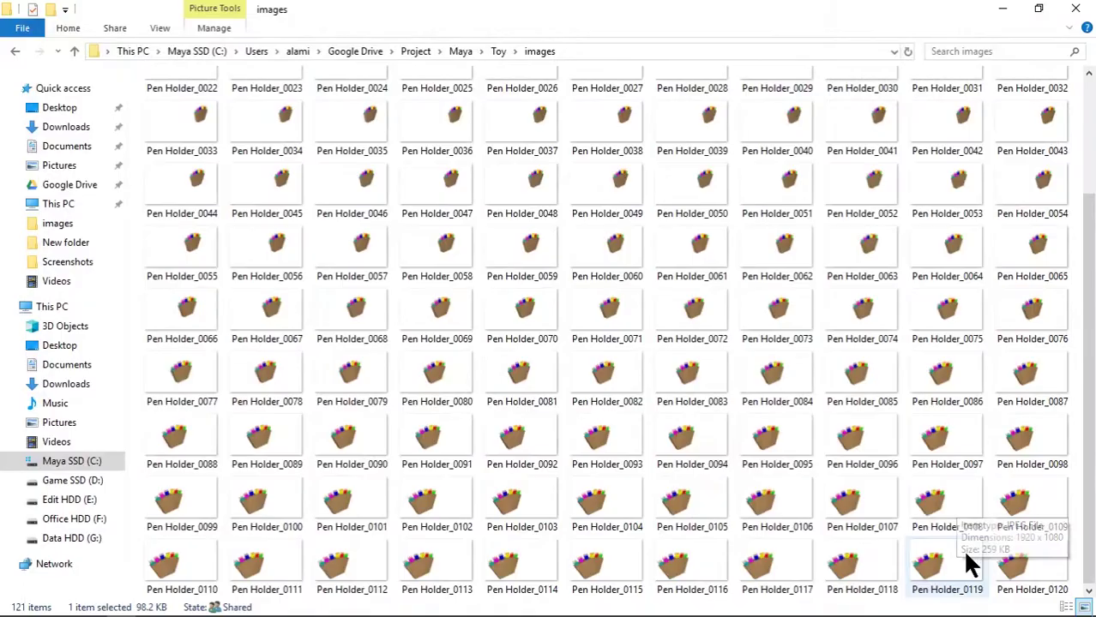
double_click(1029, 573)
click(1077, 12)
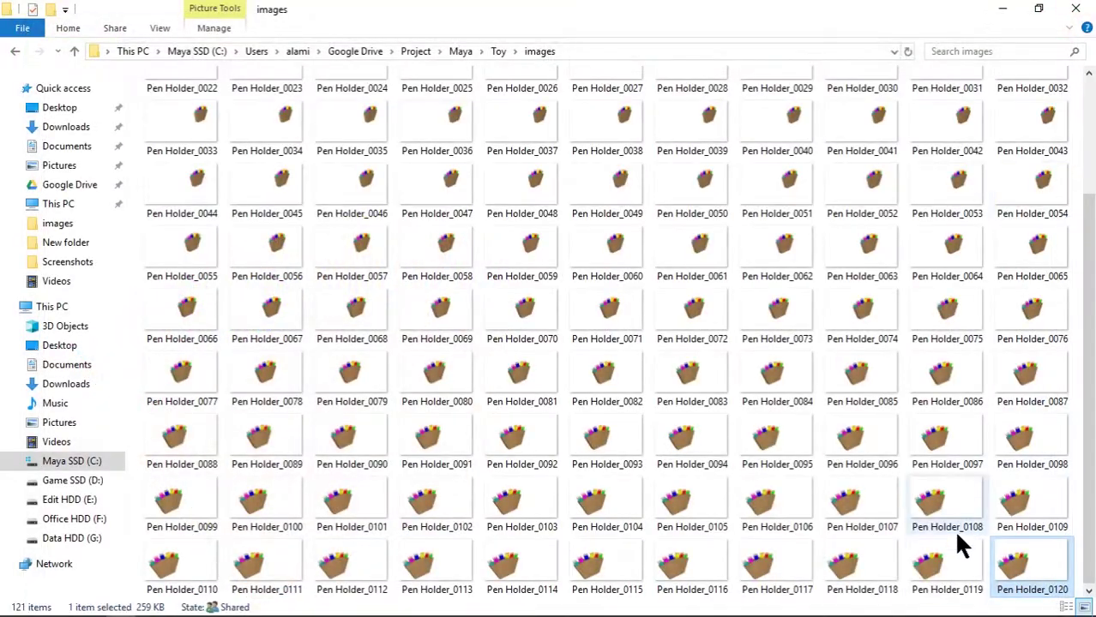
double_click(950, 555)
click(1076, 12)
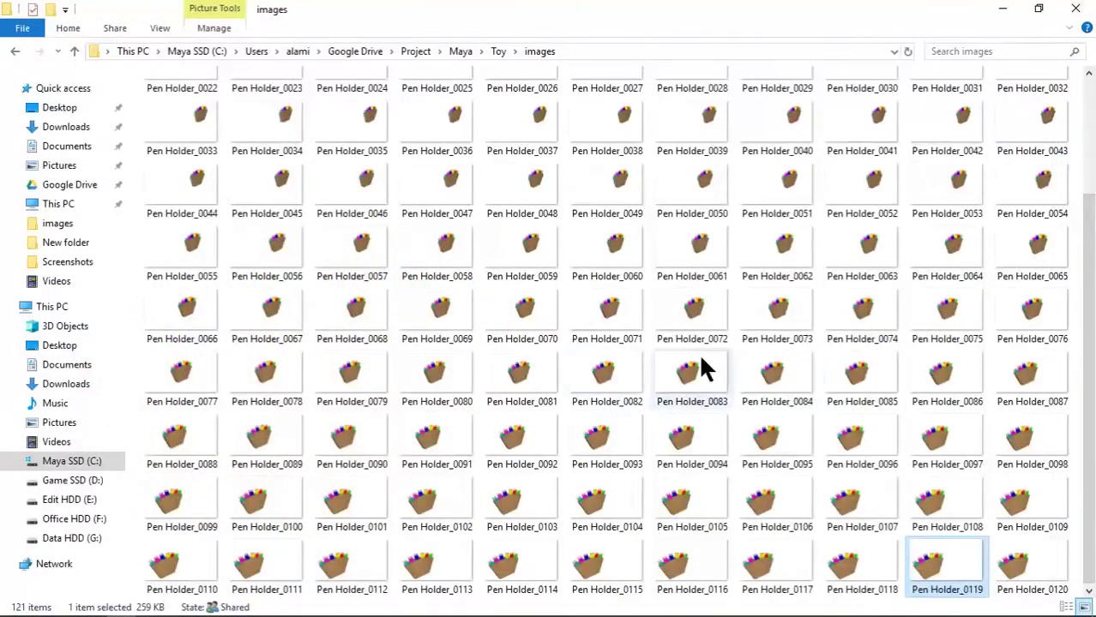
double_click(602, 370)
click(1076, 12)
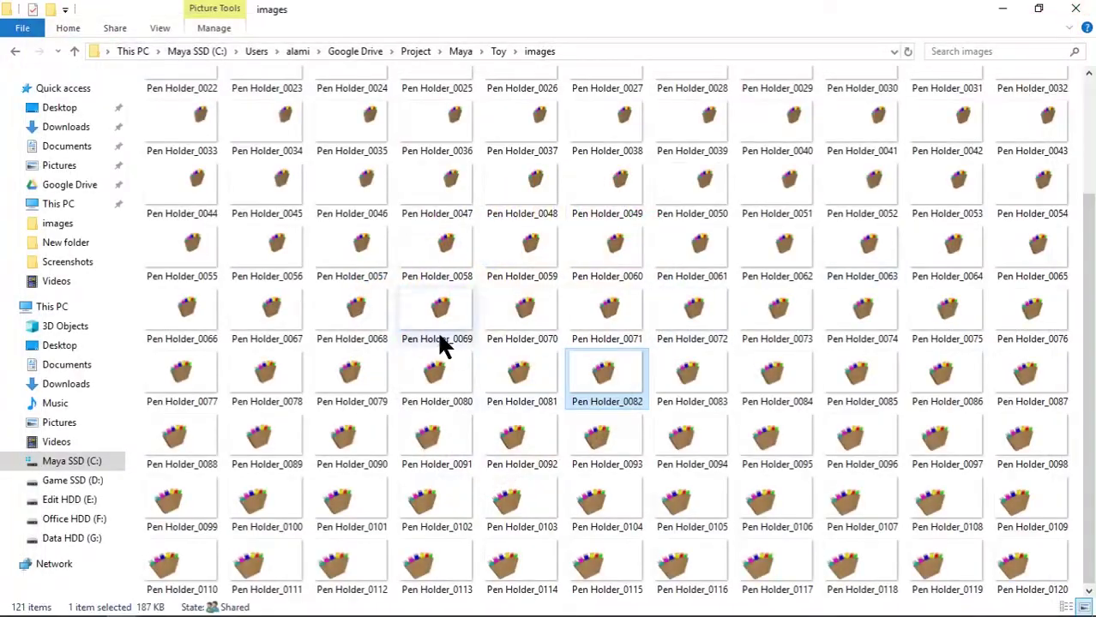
Preview Pen Holder_0002, select the Pen Holder frames, and switch to Premiere Pro
scroll(442, 344, up, 3)
double_click(365, 147)
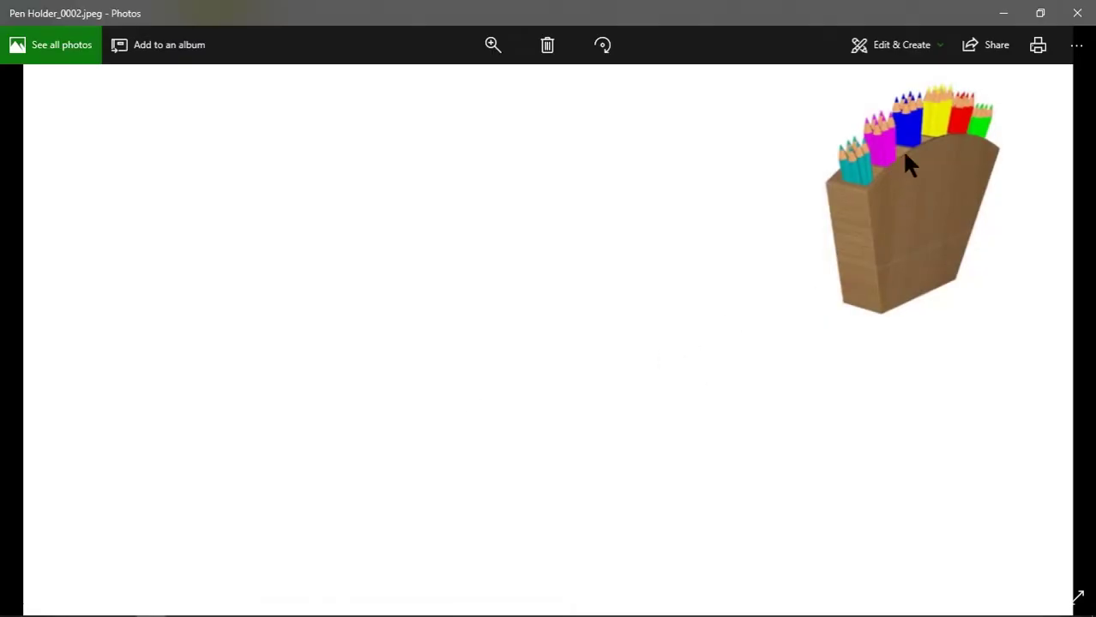
click(1076, 12)
scroll(455, 403, down, 3)
scroll(483, 407, up, 3)
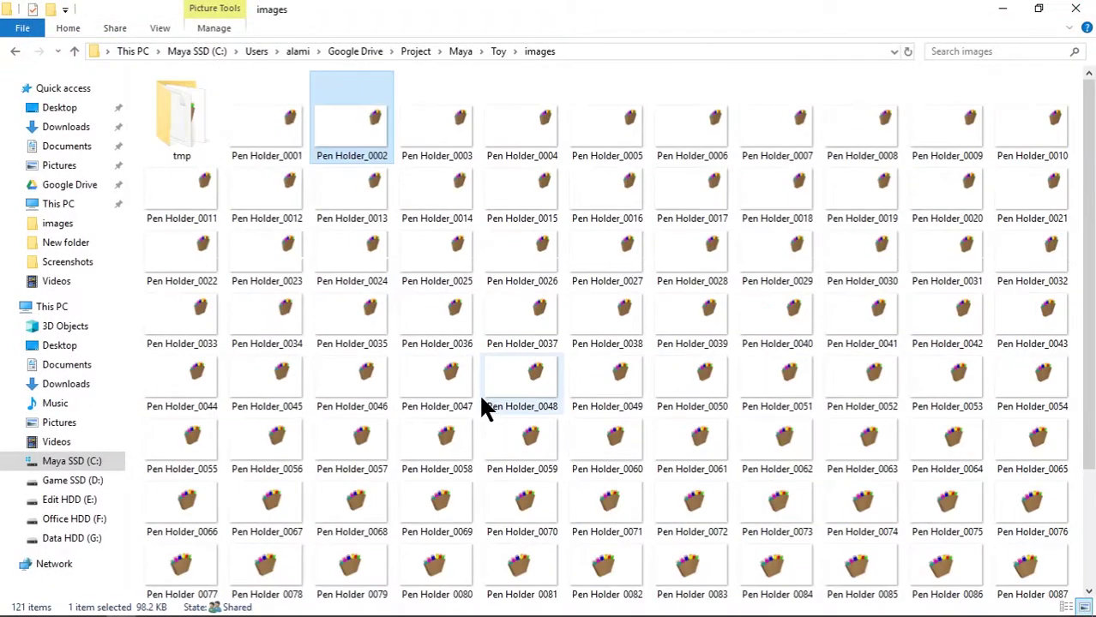
scroll(483, 408, down, 3)
scroll(467, 399, up, 3)
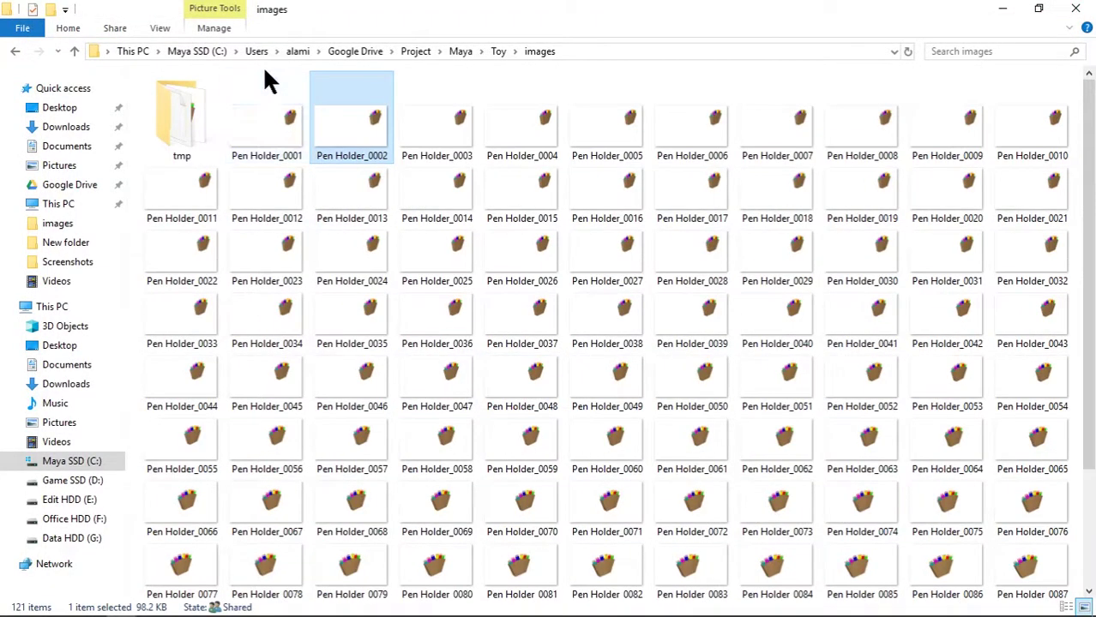
drag(265, 72, 301, 13)
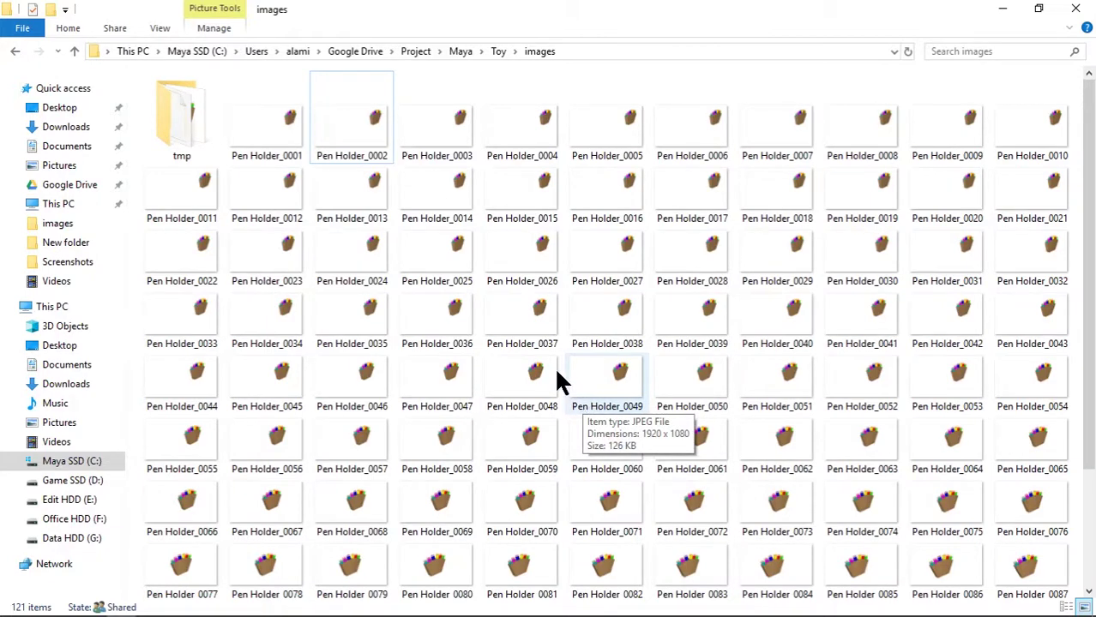
key(alt+Tab)
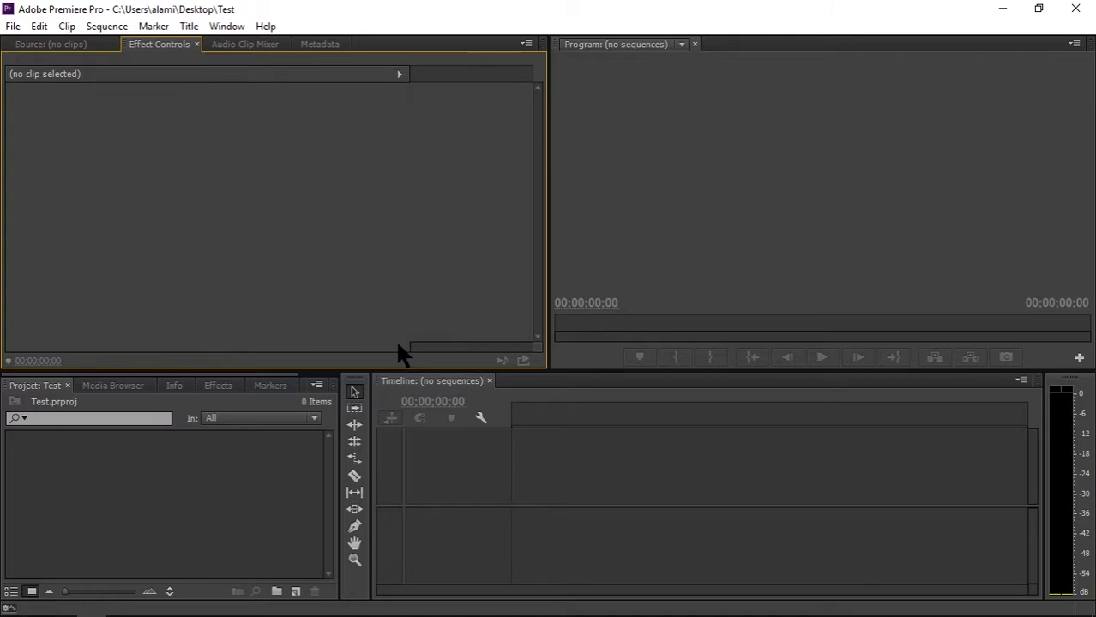
Create a new Premiere project named Test, replacing the existing Test project
click(6, 26)
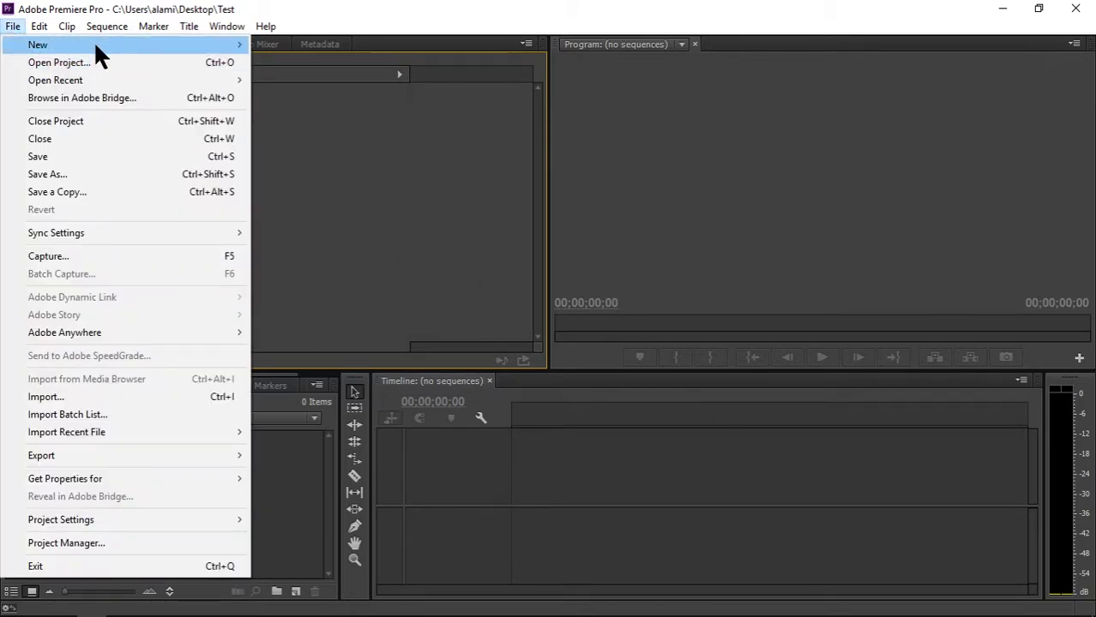
mouse_move(93, 41)
click(345, 47)
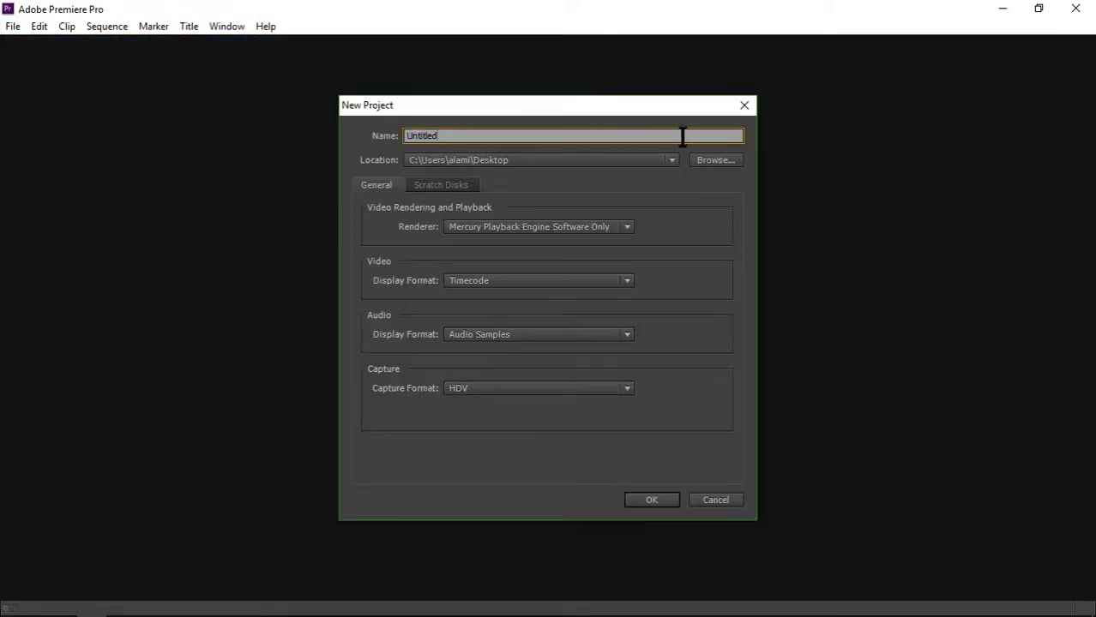
text(Test)
click(650, 500)
click(610, 327)
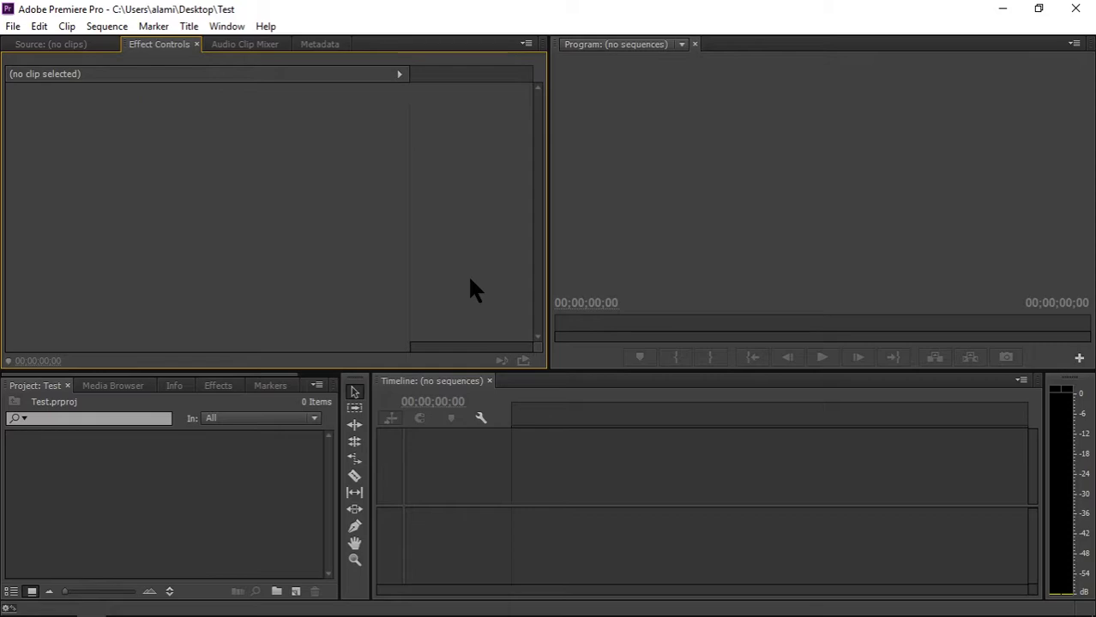
Minimize Premiere, move the New folder on the desktop, and open then close it
click(1002, 9)
drag(392, 221, 275, 234)
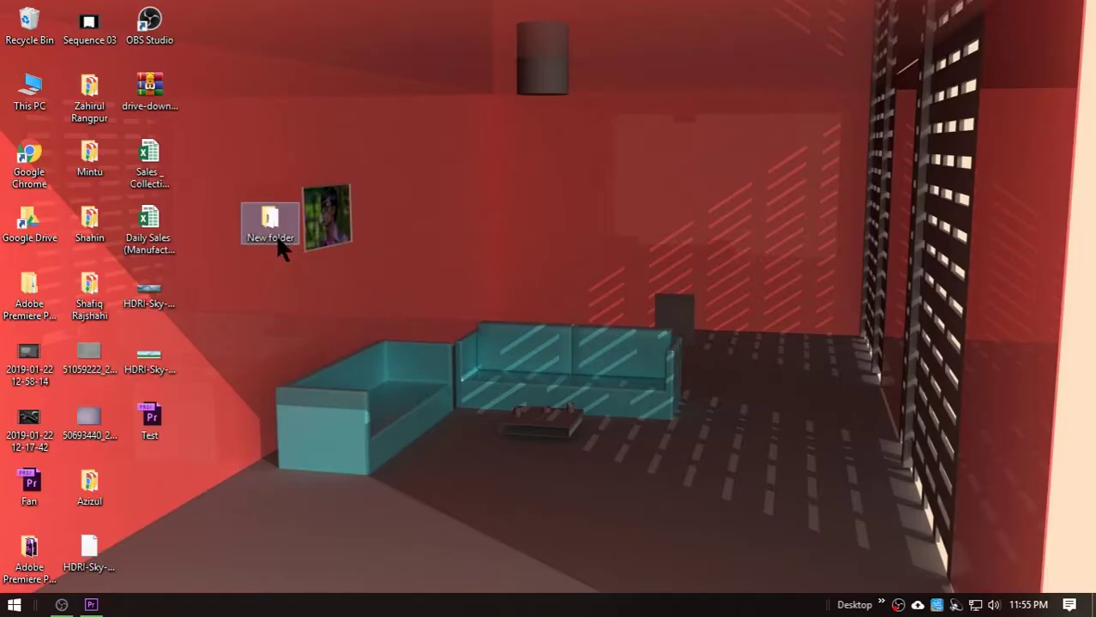
double_click(272, 230)
click(1076, 9)
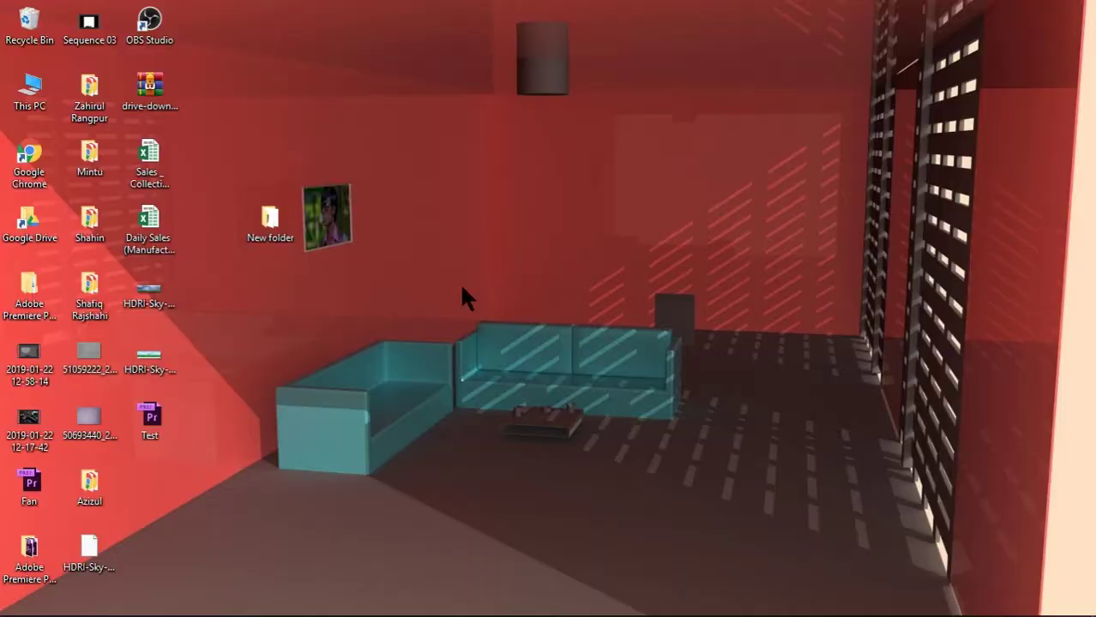
Return to Premiere Pro and open the Import dialog from the Project panel
click(91, 606)
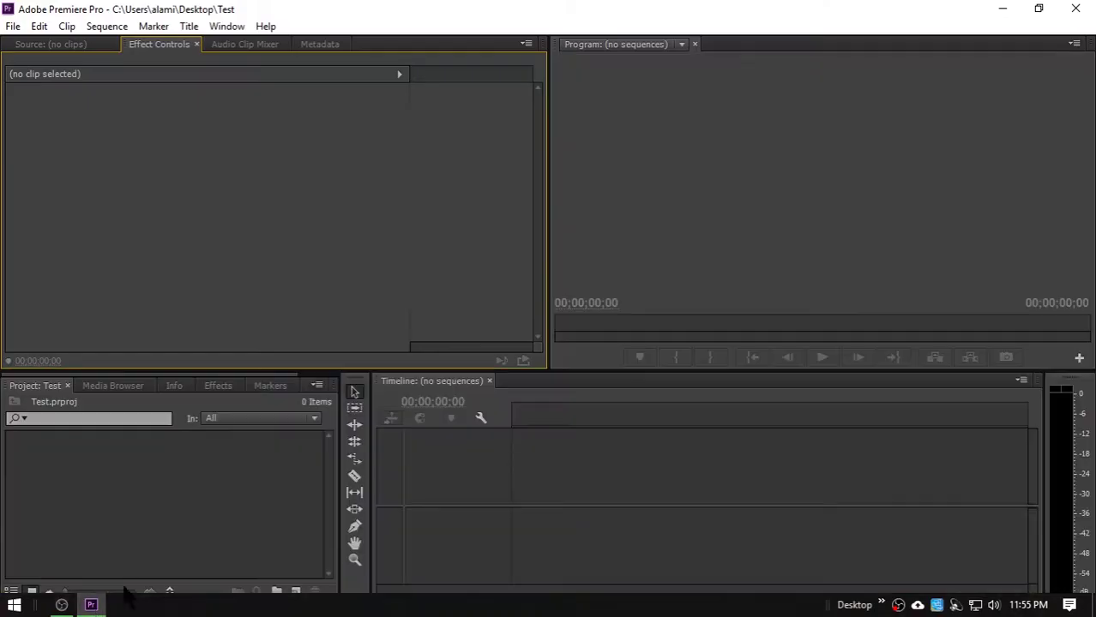
right_click(142, 474)
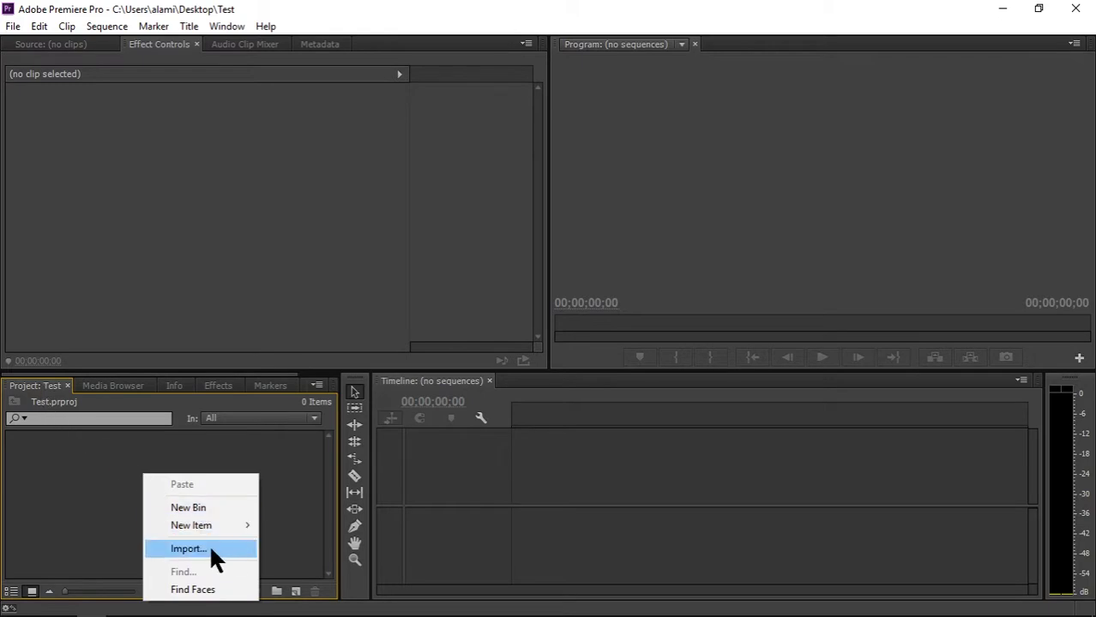
click(13, 26)
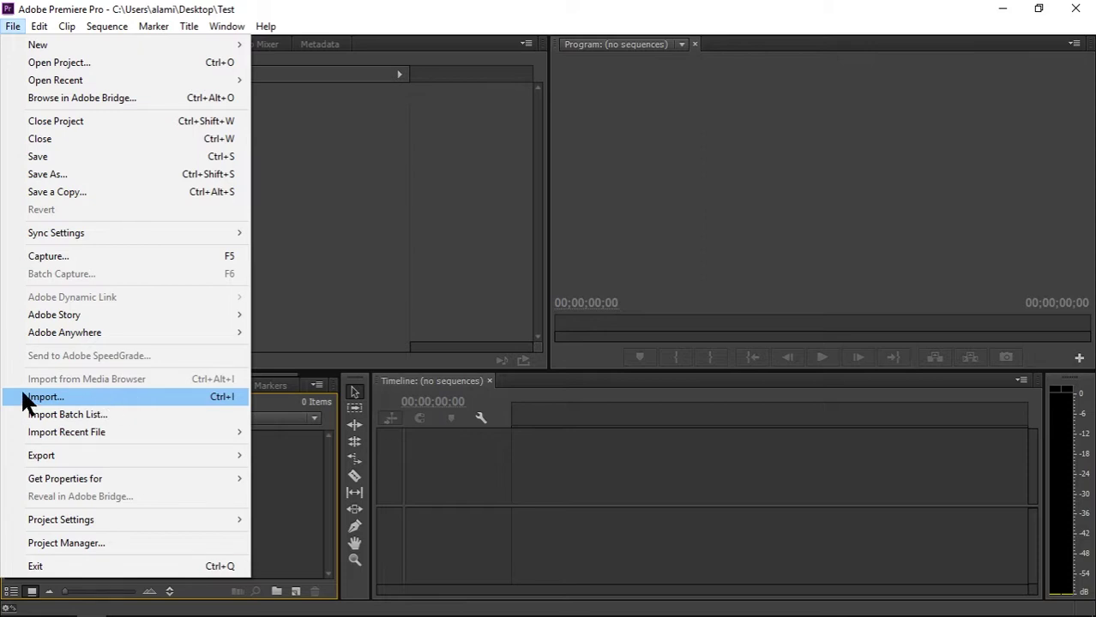
click(296, 482)
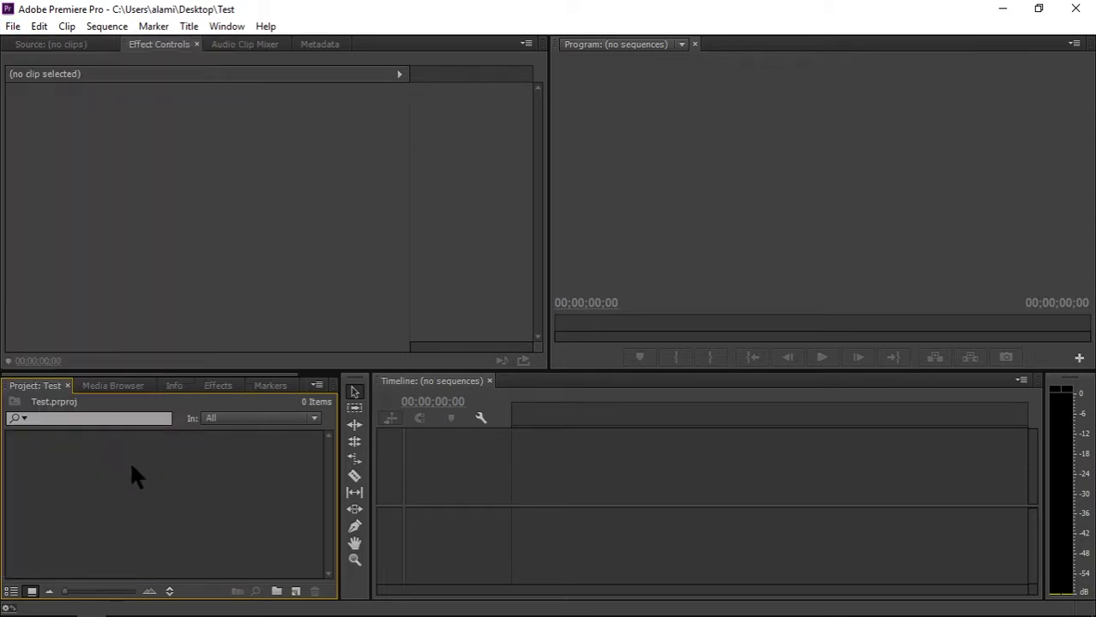
right_click(161, 480)
click(212, 549)
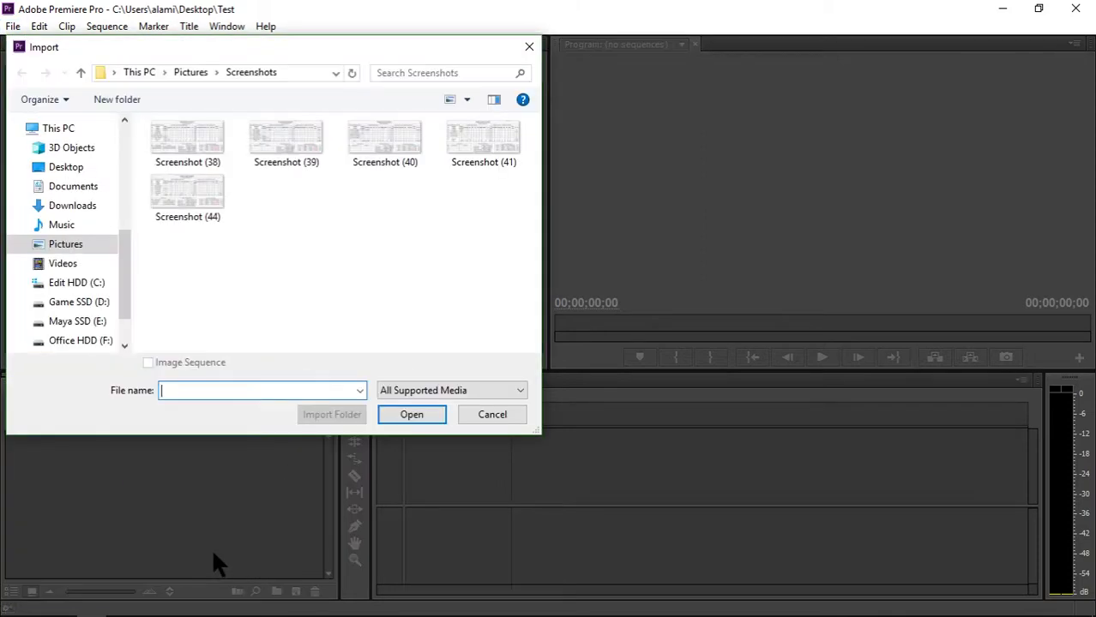
Import Pen Holder_0001 from Desktop > New folder as an image sequence
click(73, 167)
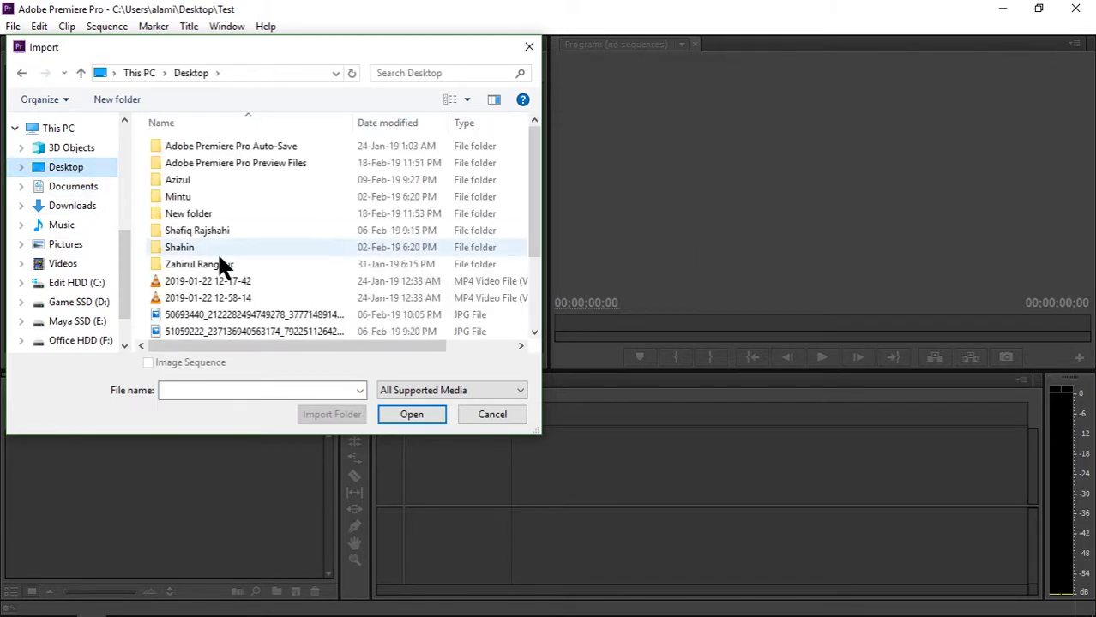
scroll(232, 255, down, 2)
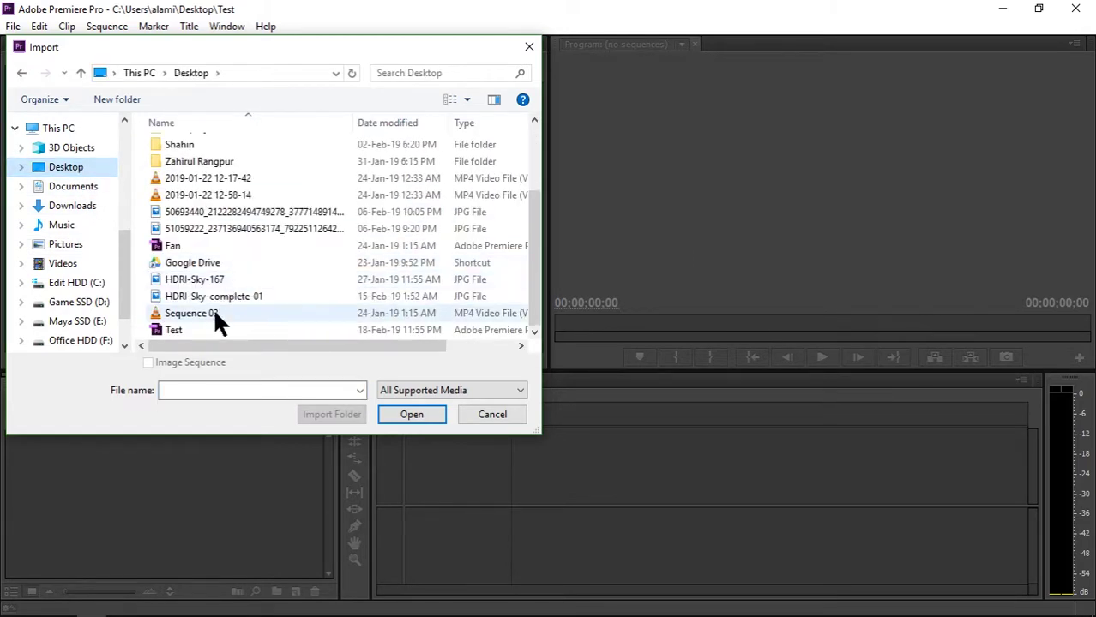
scroll(212, 277, up, 2)
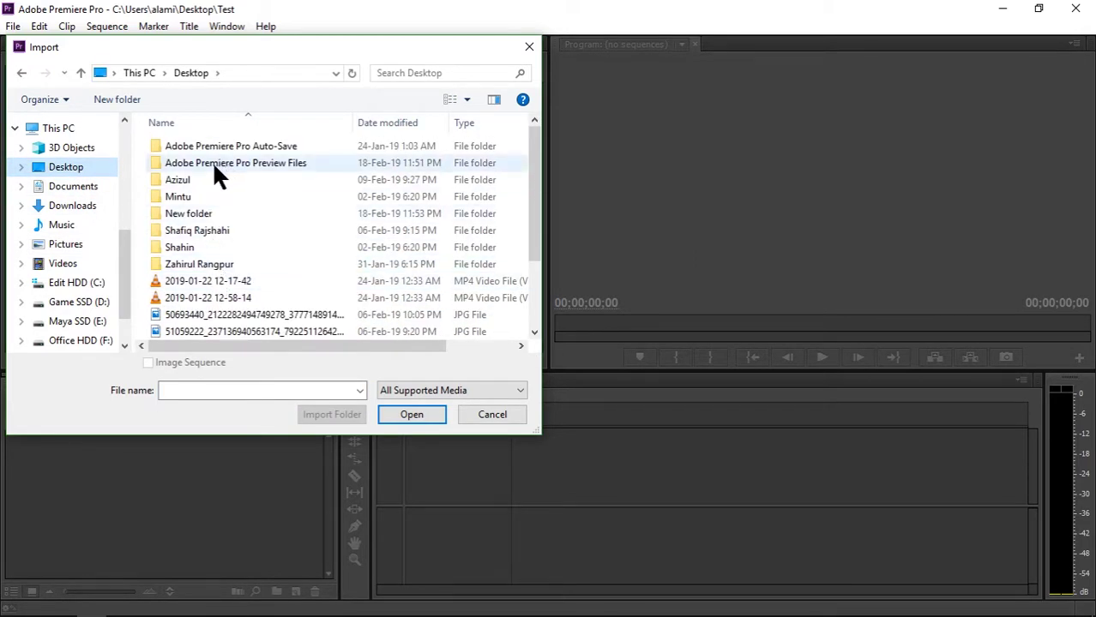
click(205, 215)
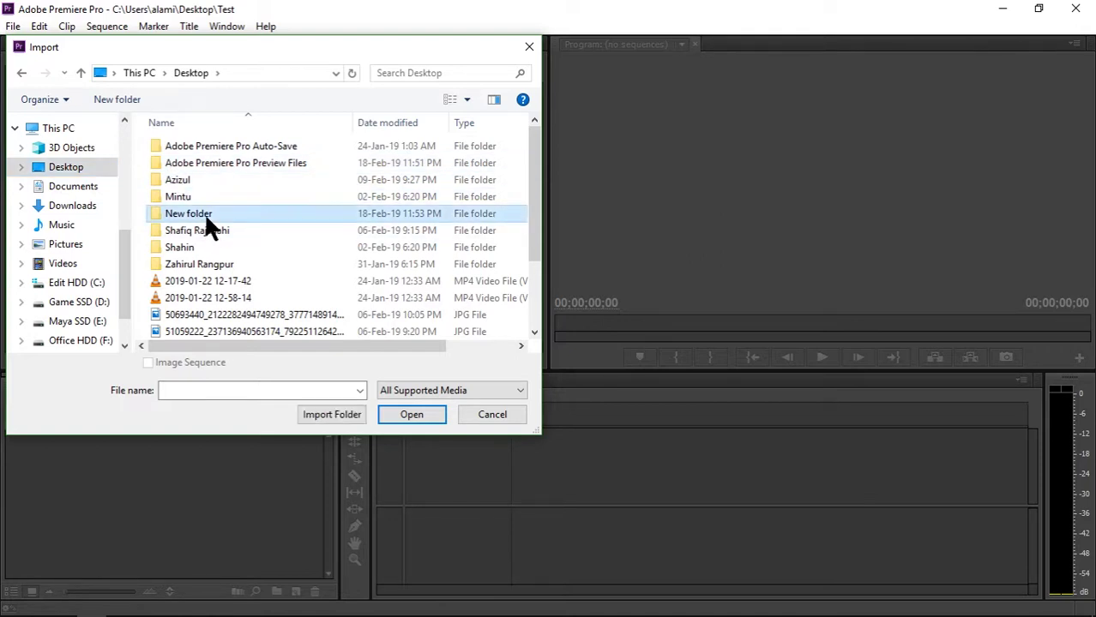
double_click(204, 214)
click(192, 151)
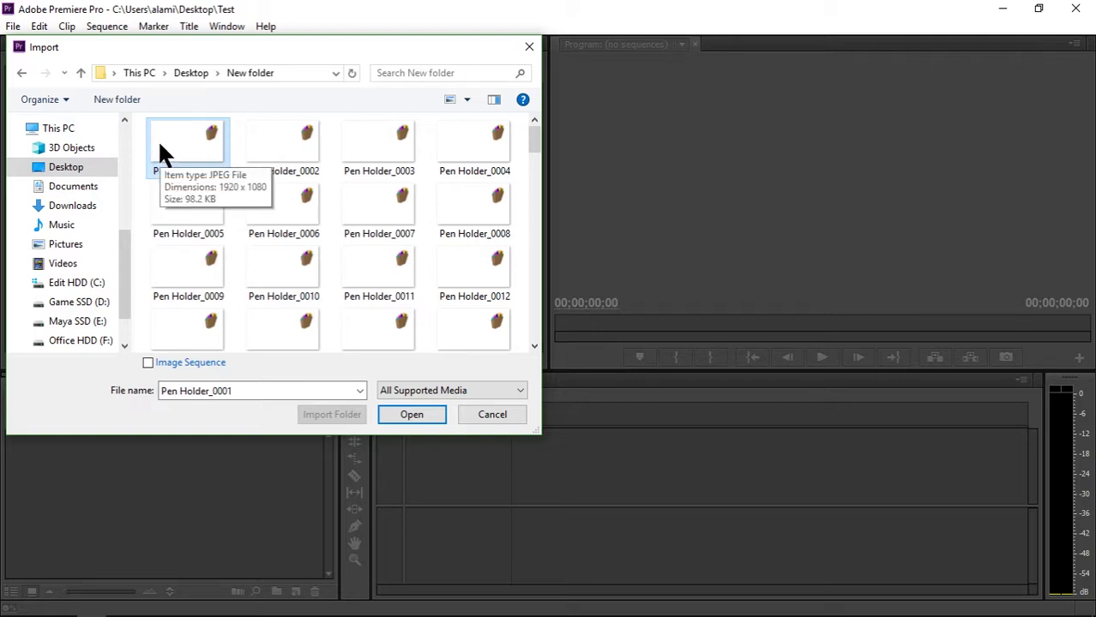
click(147, 361)
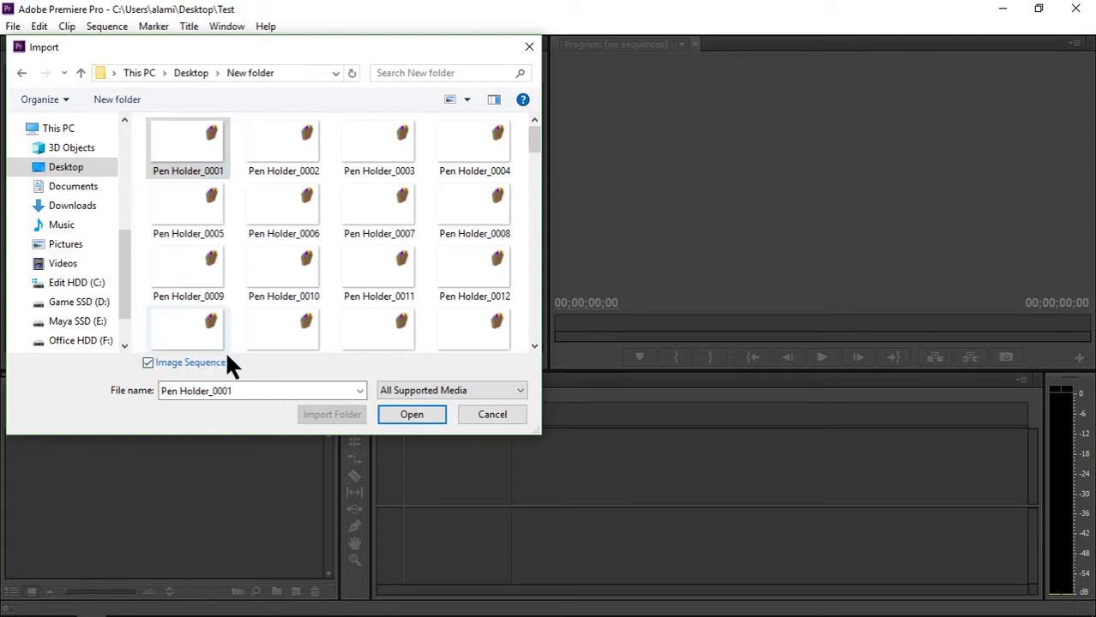
click(417, 414)
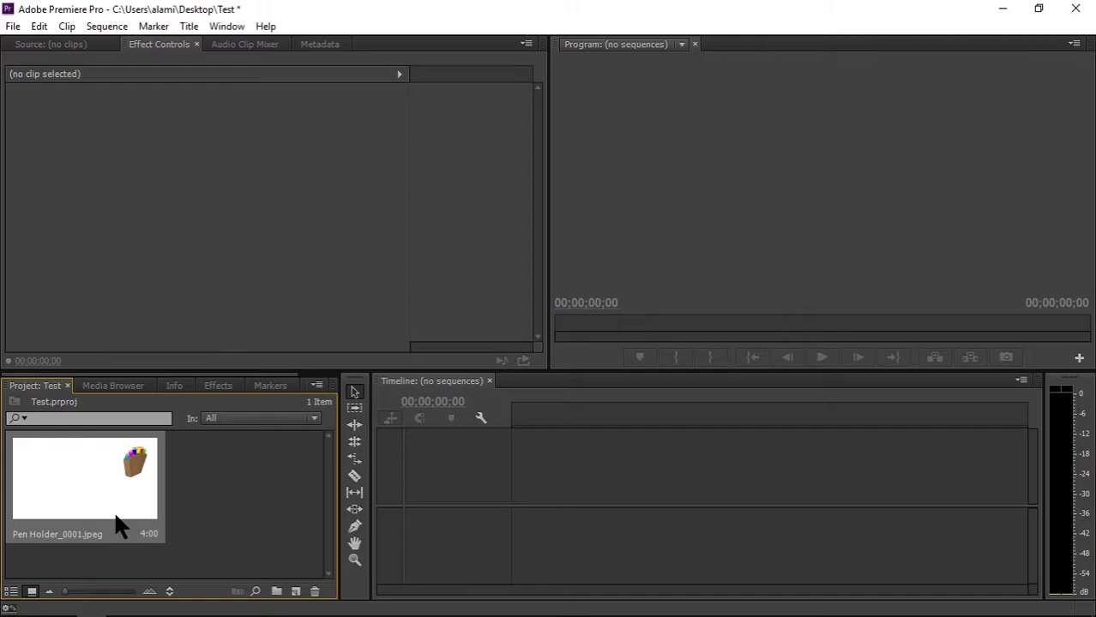
click(236, 470)
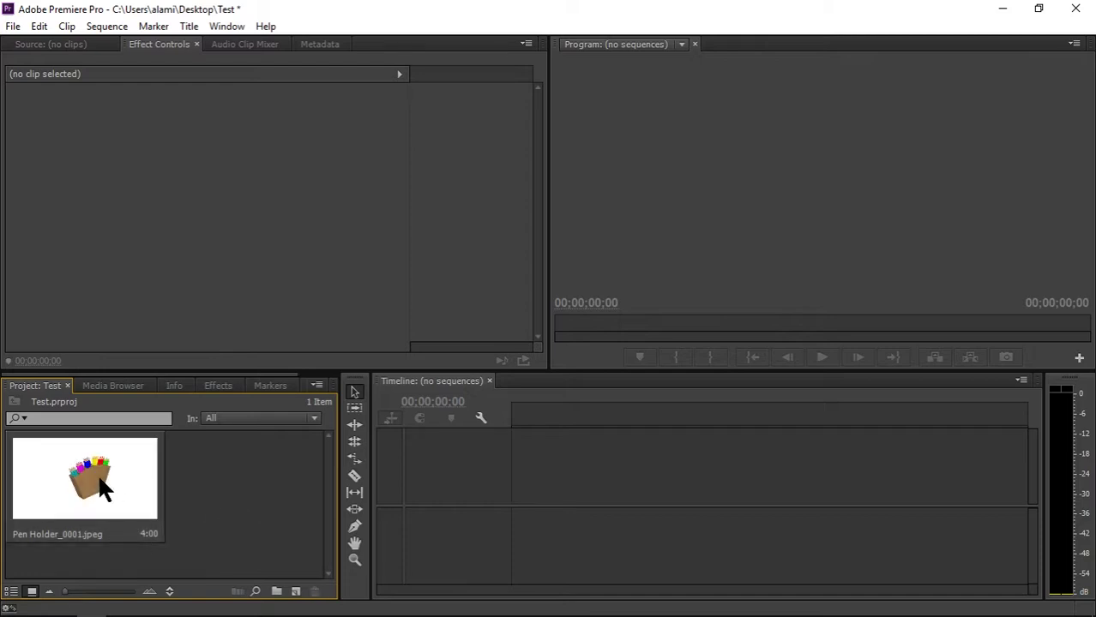
drag(73, 490, 175, 483)
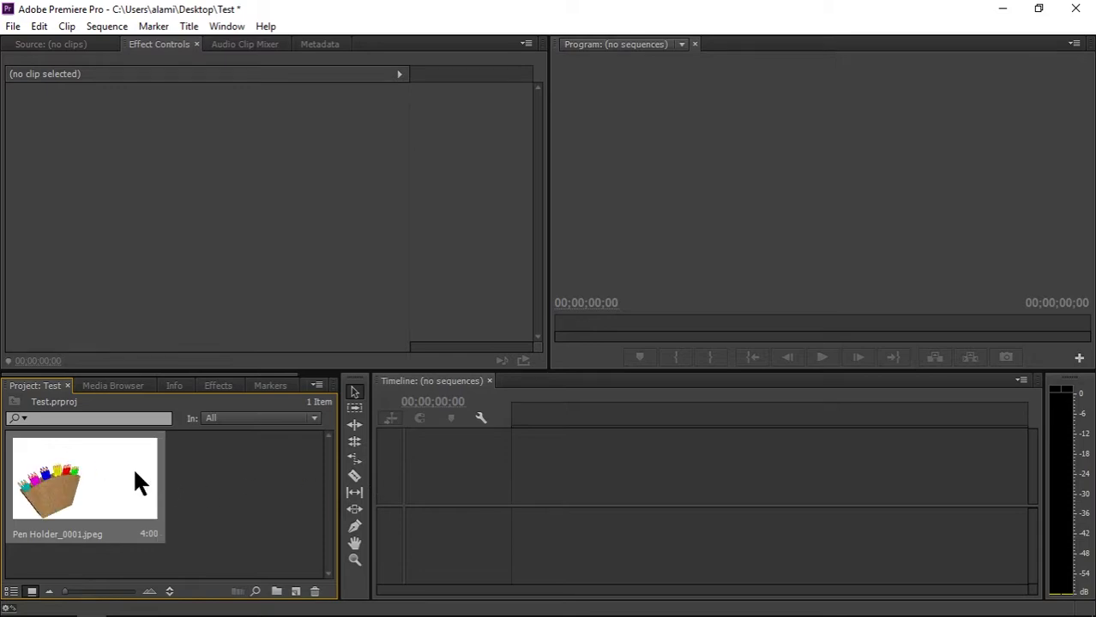
drag(148, 458, 501, 476)
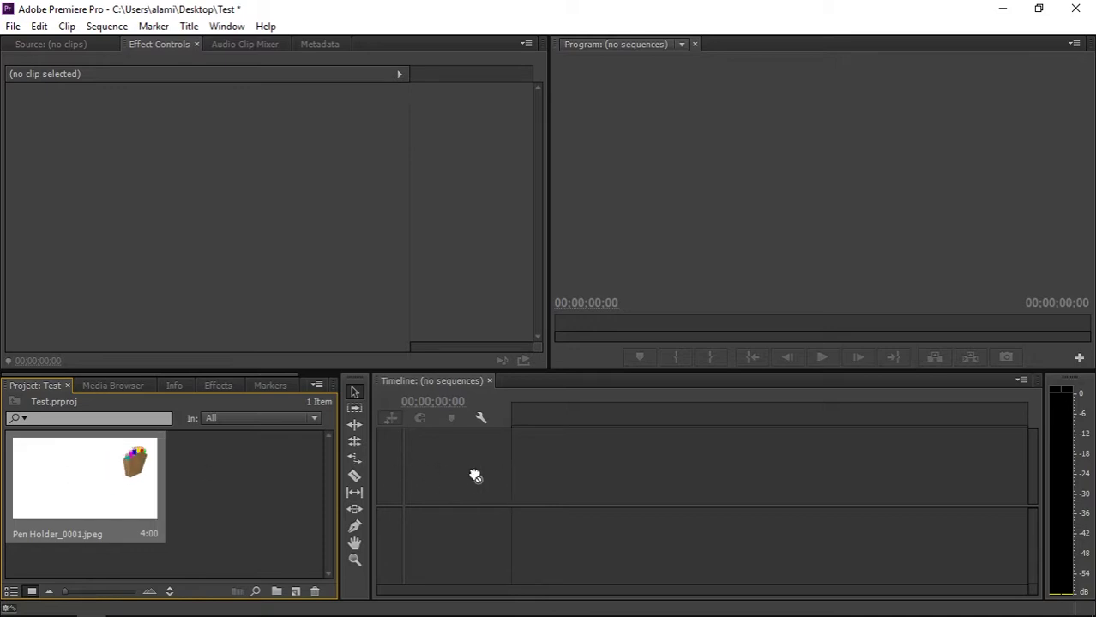
click(237, 480)
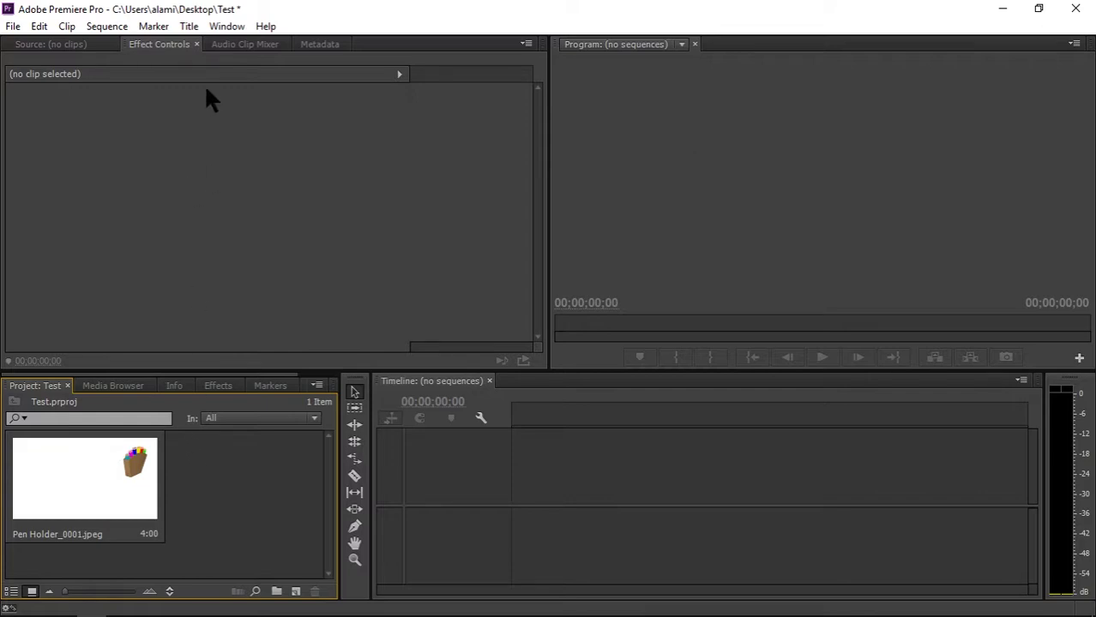
Create Sequence 01 with the DVCPROHD 720p24 preset and drag Pen Holder_0001.jpeg onto its timeline
click(13, 27)
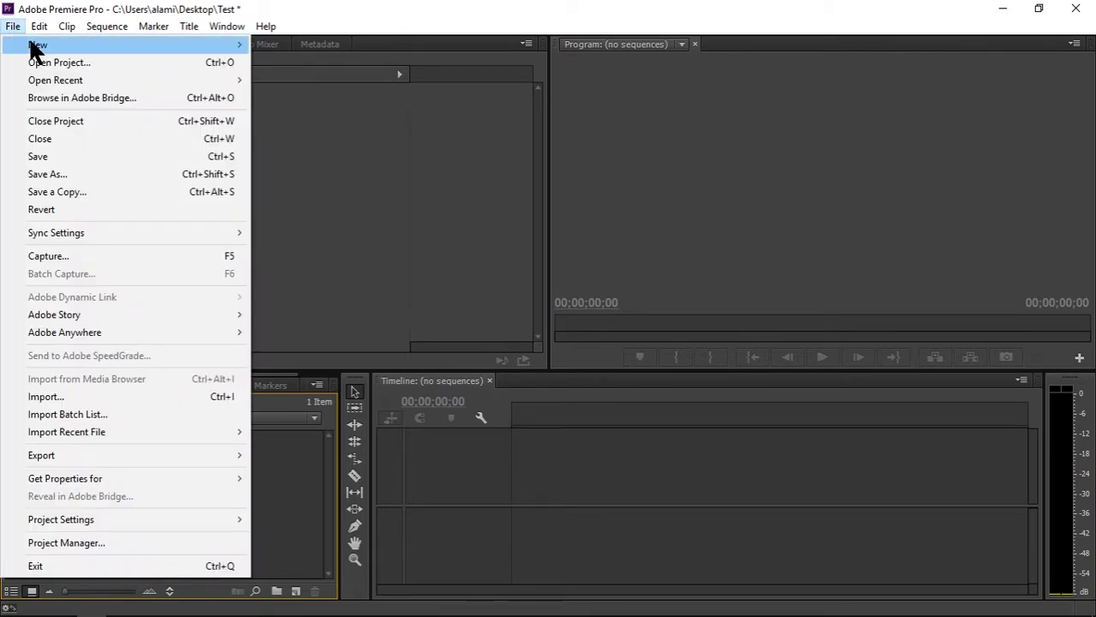
mouse_move(43, 43)
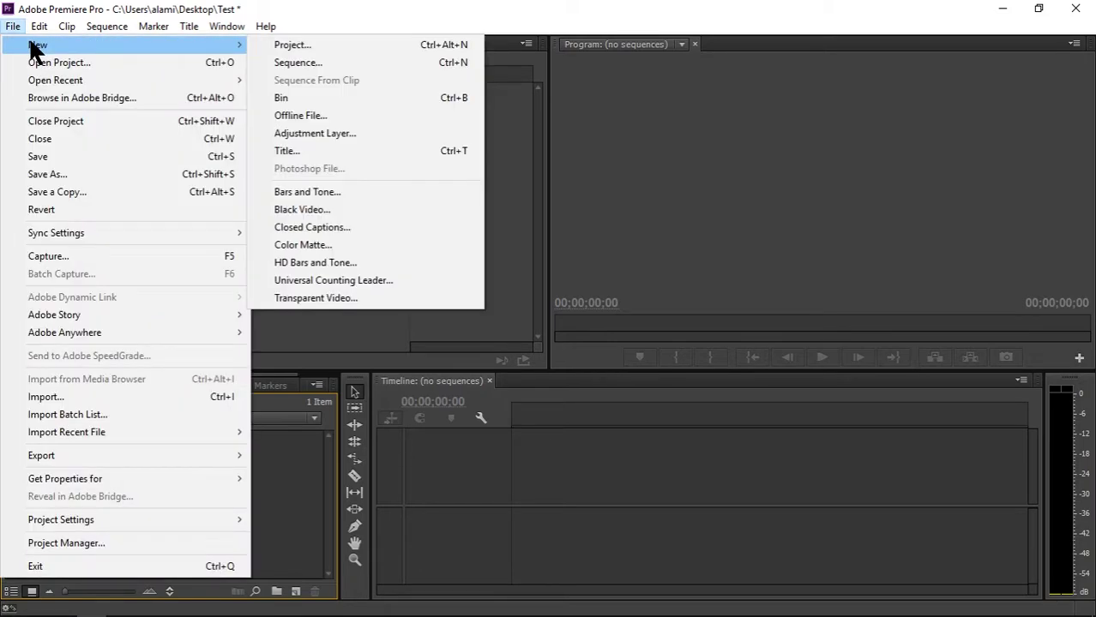
click(373, 60)
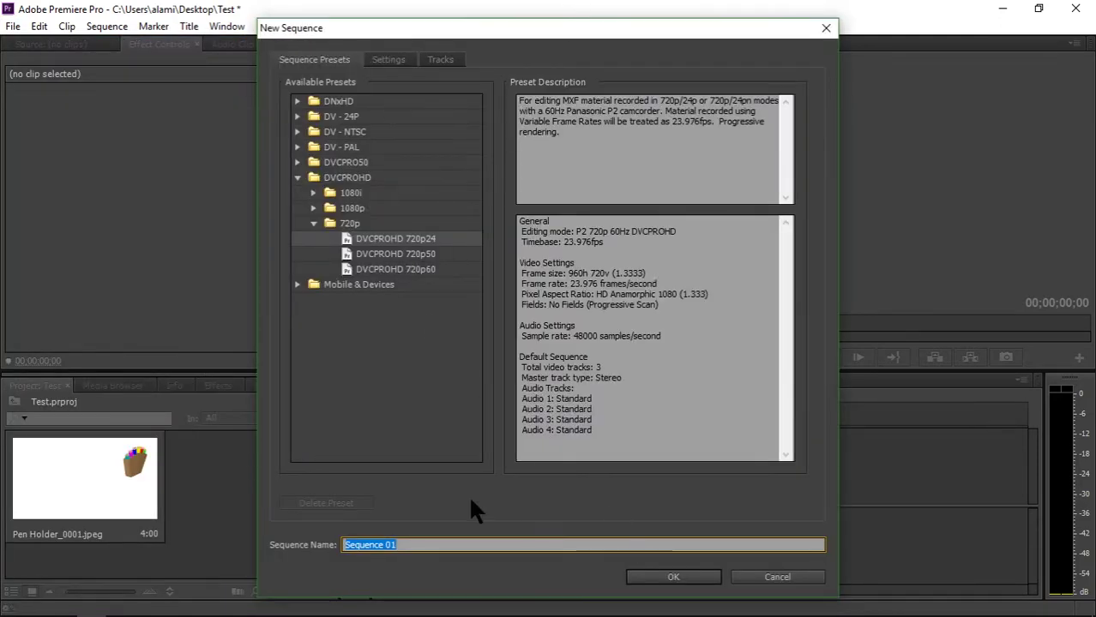
click(674, 578)
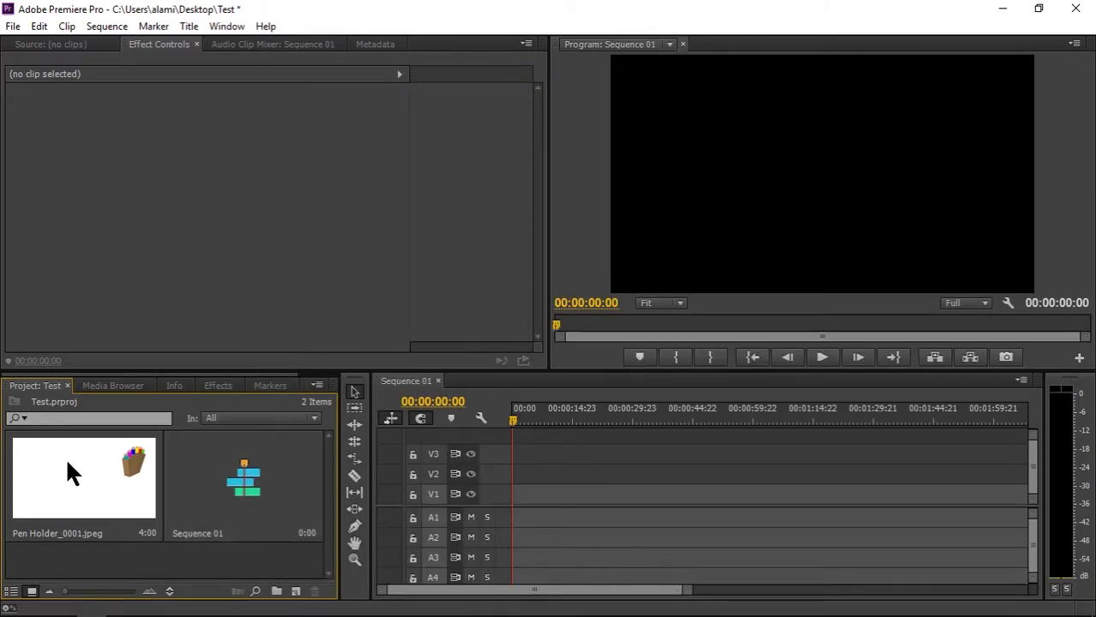
drag(65, 457, 521, 499)
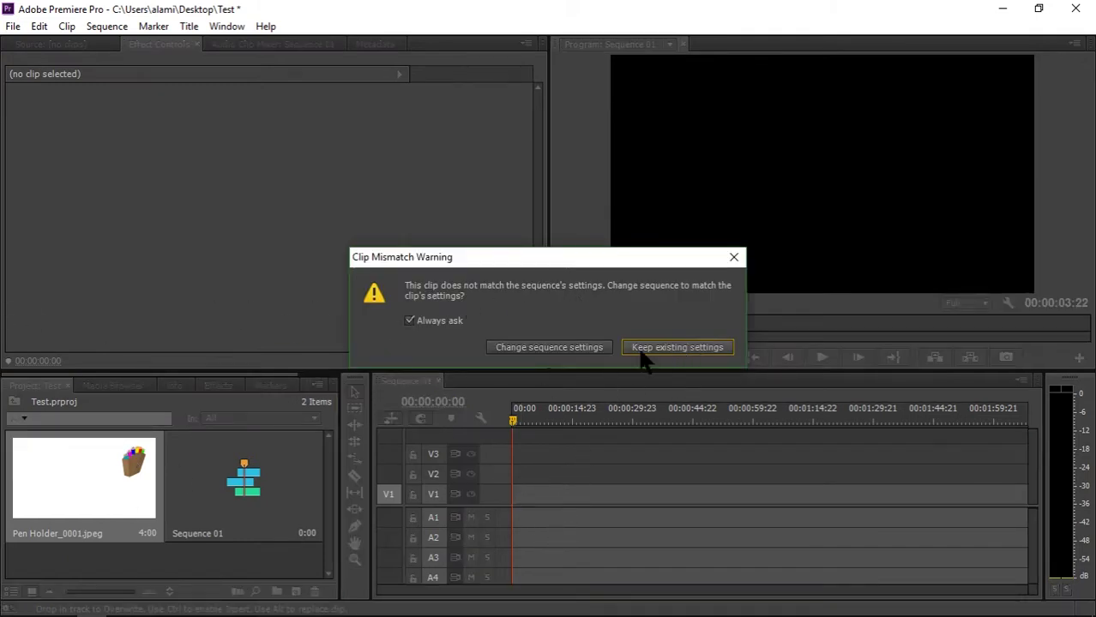
Change Sequence 01's settings to match the Pen Holder clip, then zoom into the timeline
click(573, 349)
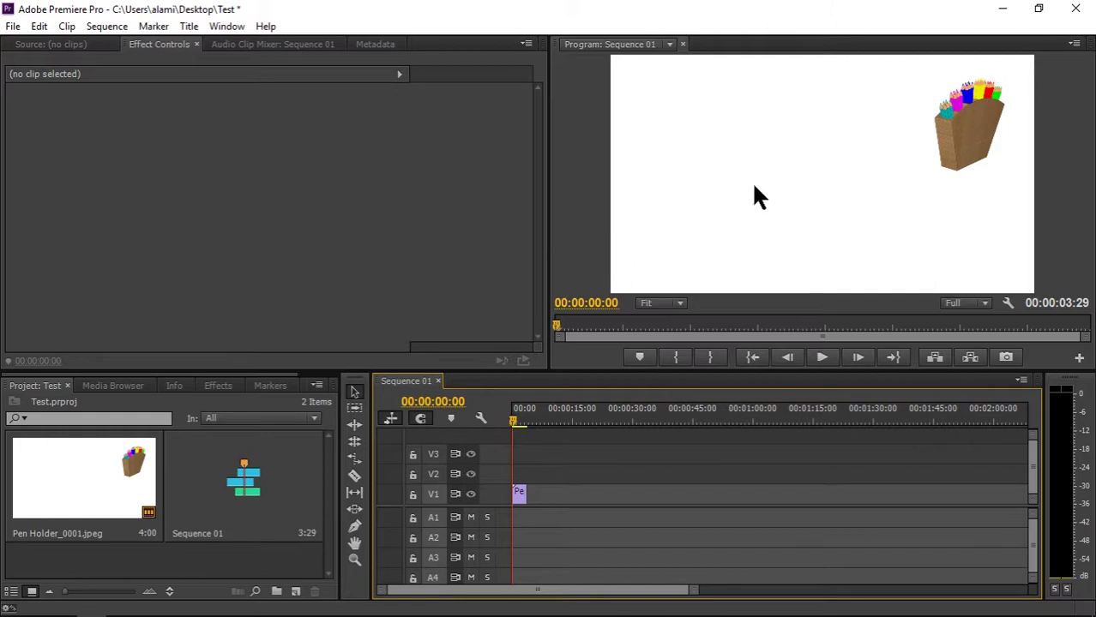
drag(692, 590, 563, 583)
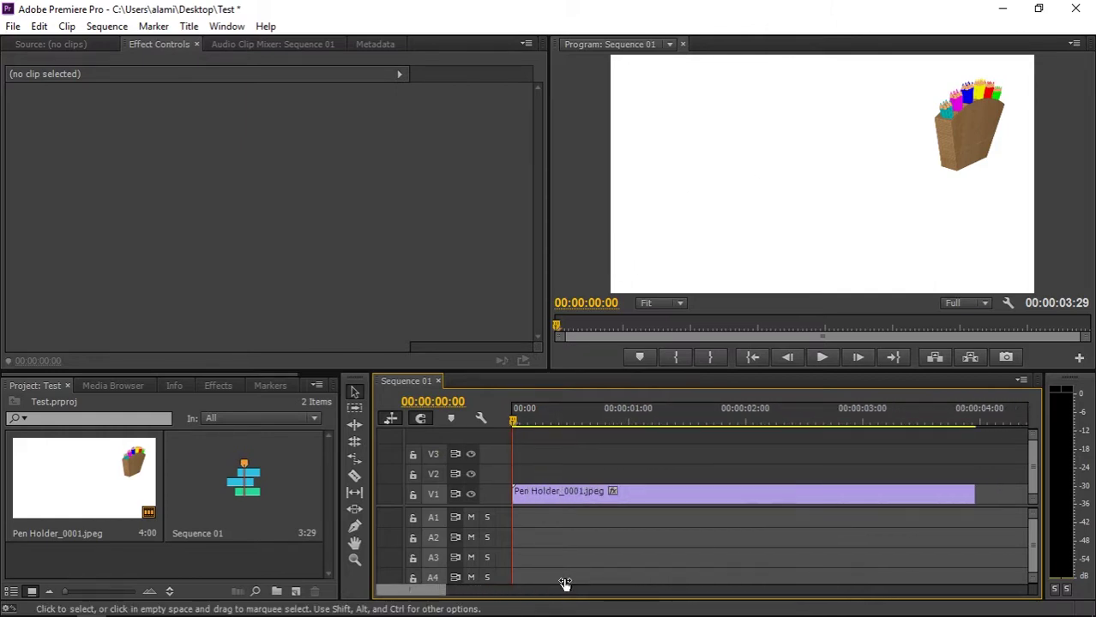
drag(513, 421, 470, 418)
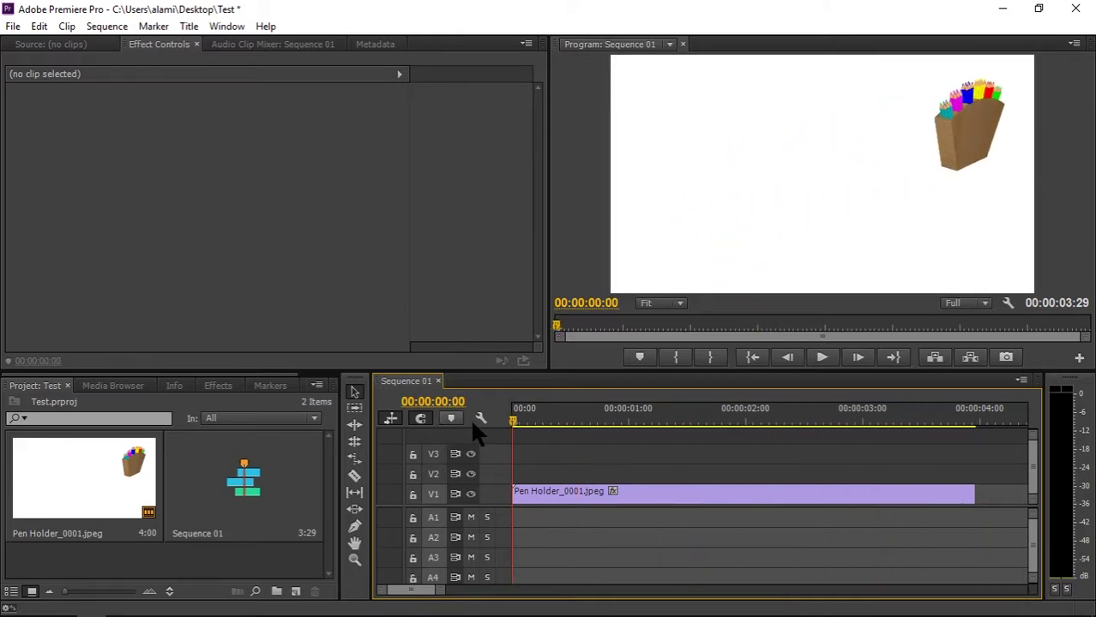
Play Sequence 01 four times to watch the pen holder rotate through 3:29
click(830, 356)
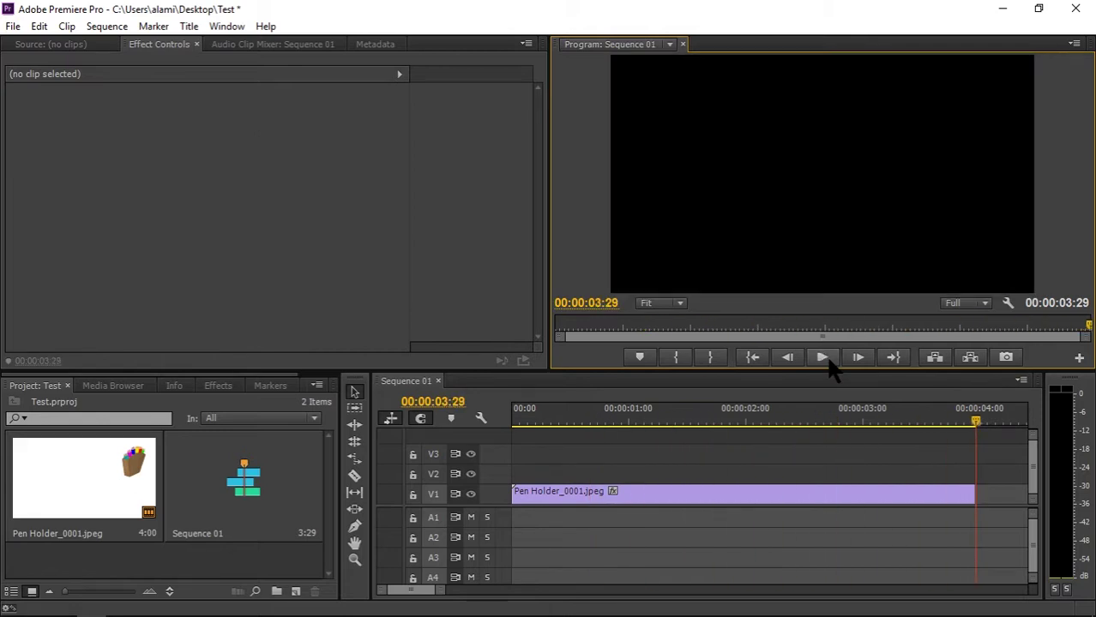
click(824, 357)
click(825, 358)
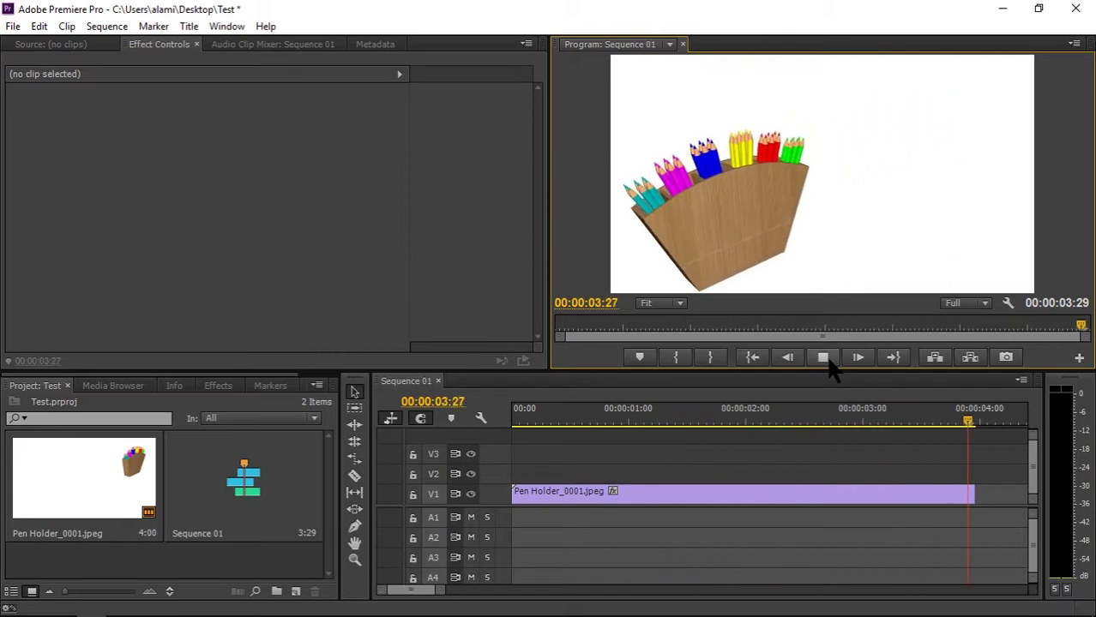
click(828, 361)
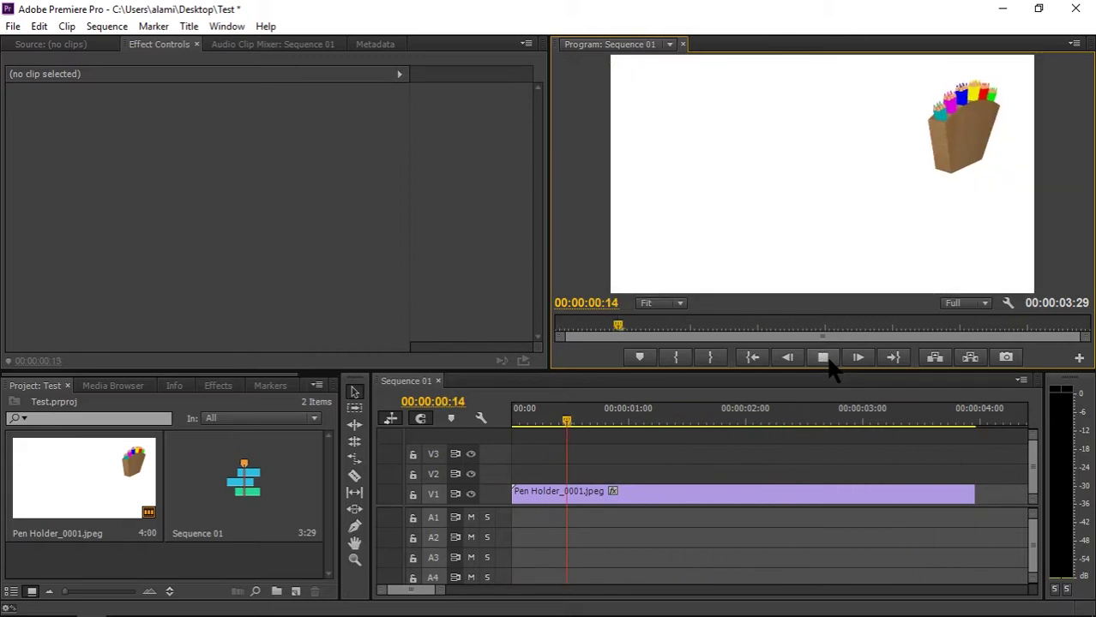